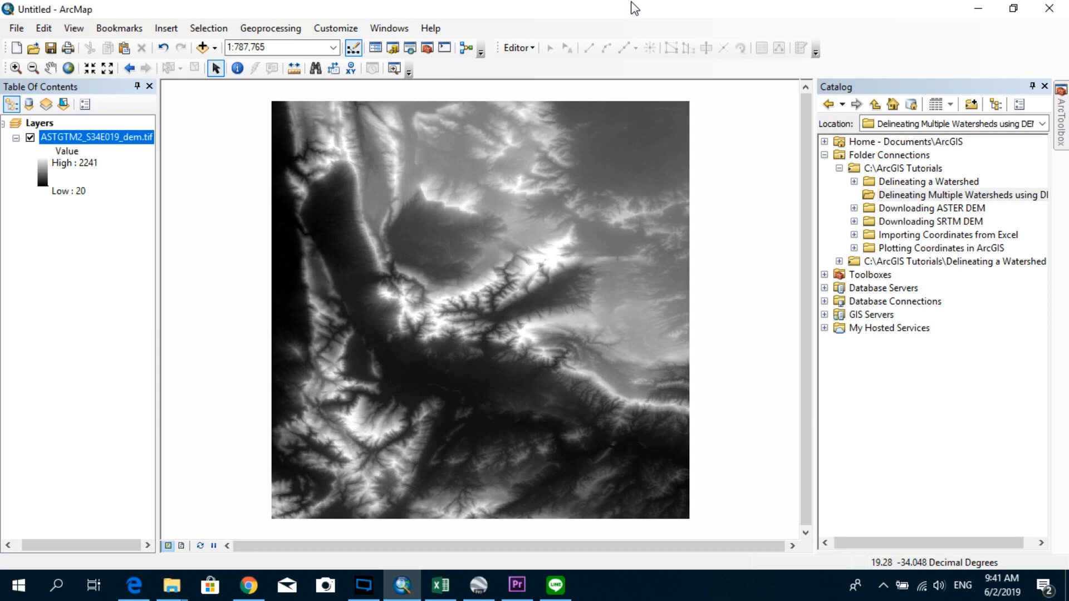
Run the Spatial Analyst hydrology Fill tool on ASTGTM2_S34E019_dem.tif, naming the output raster Fill_DEM in Default.gdb
click(75, 162)
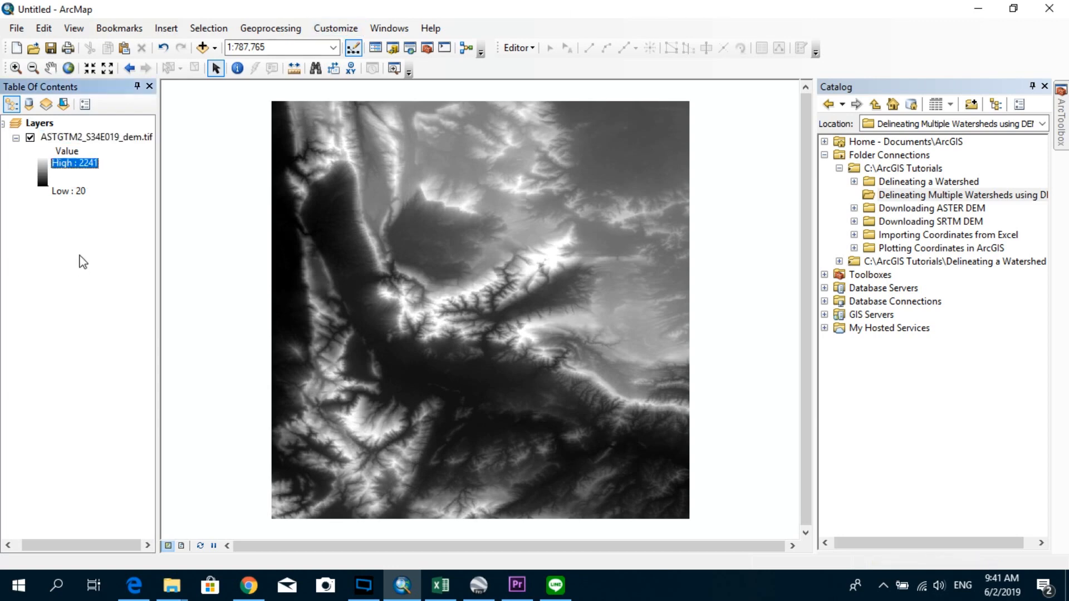
click(427, 48)
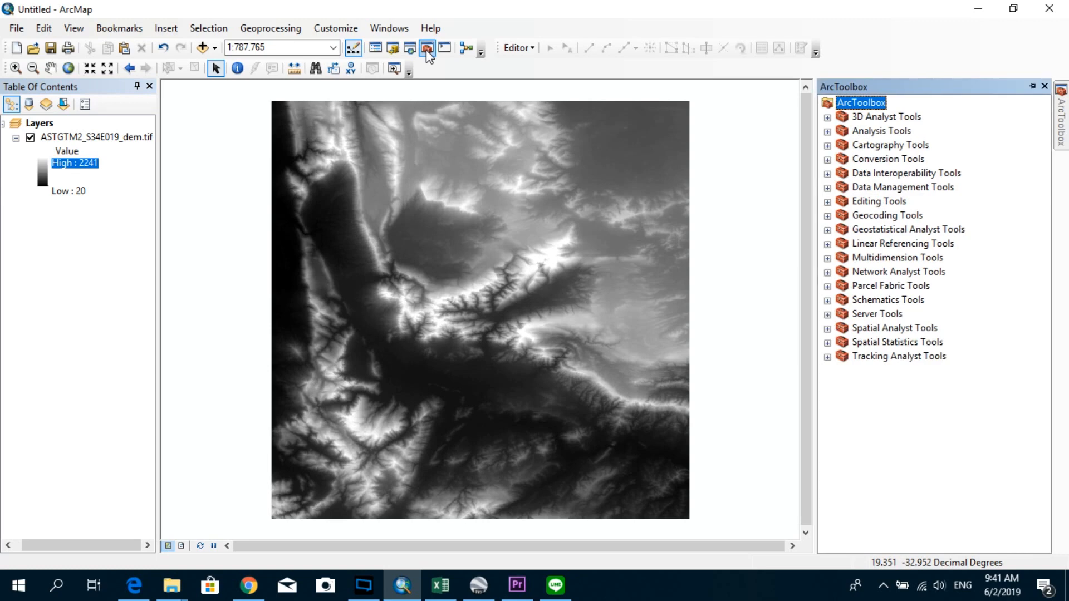
double_click(916, 328)
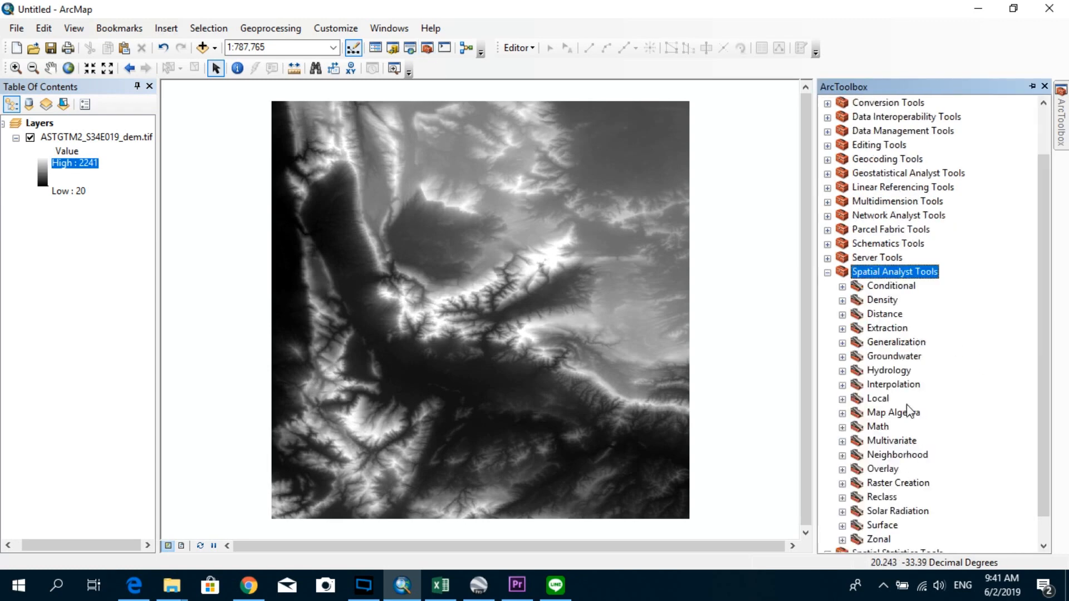
double_click(898, 371)
double_click(868, 401)
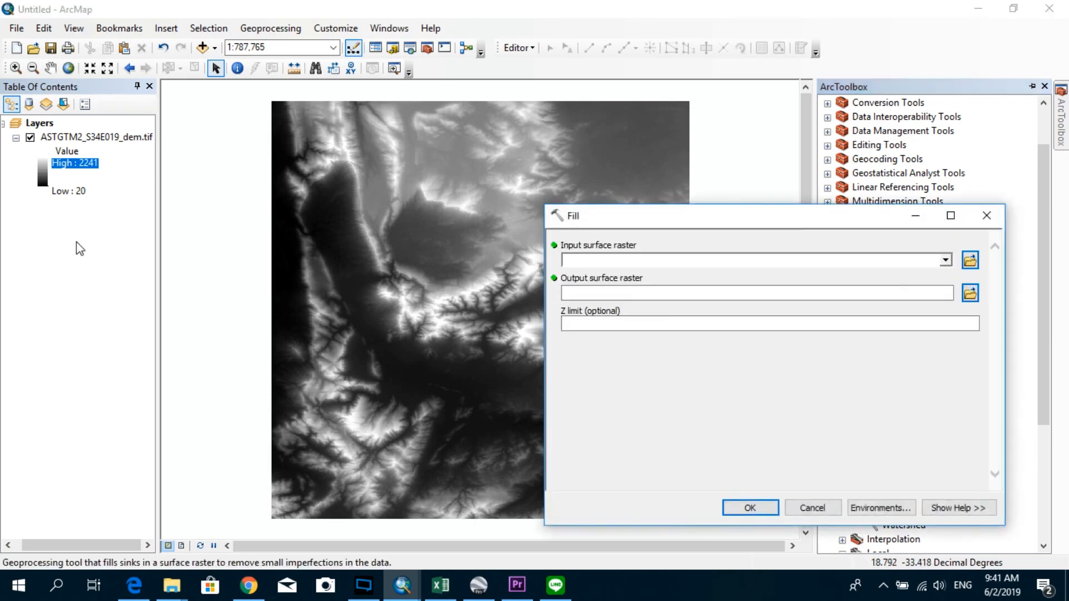
click(113, 141)
drag(100, 136, 629, 258)
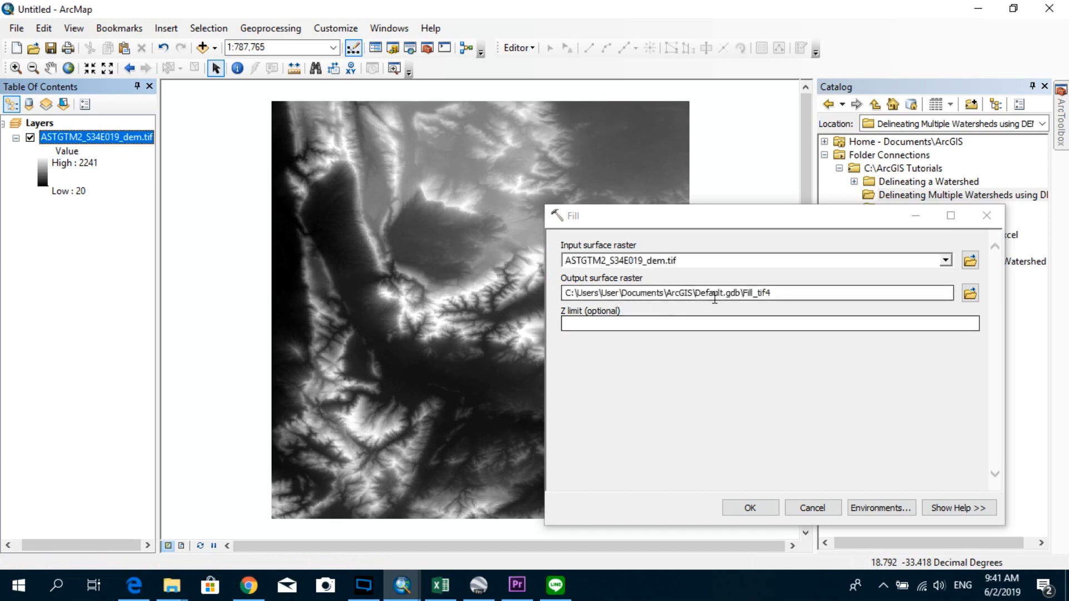
drag(771, 294, 755, 294)
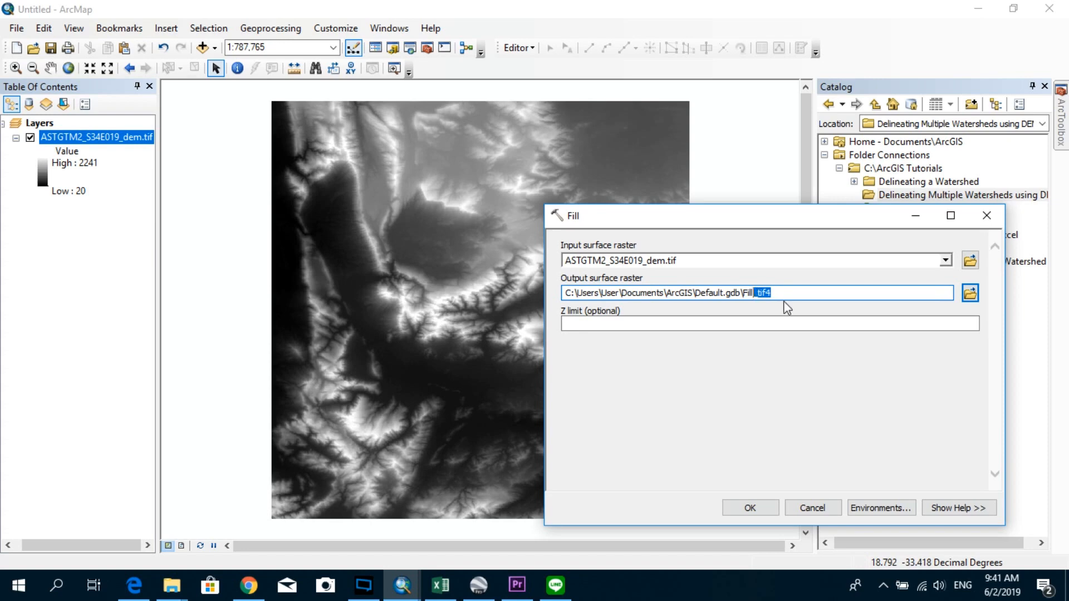
key(BackSpace)
text(_DEM)
click(739, 507)
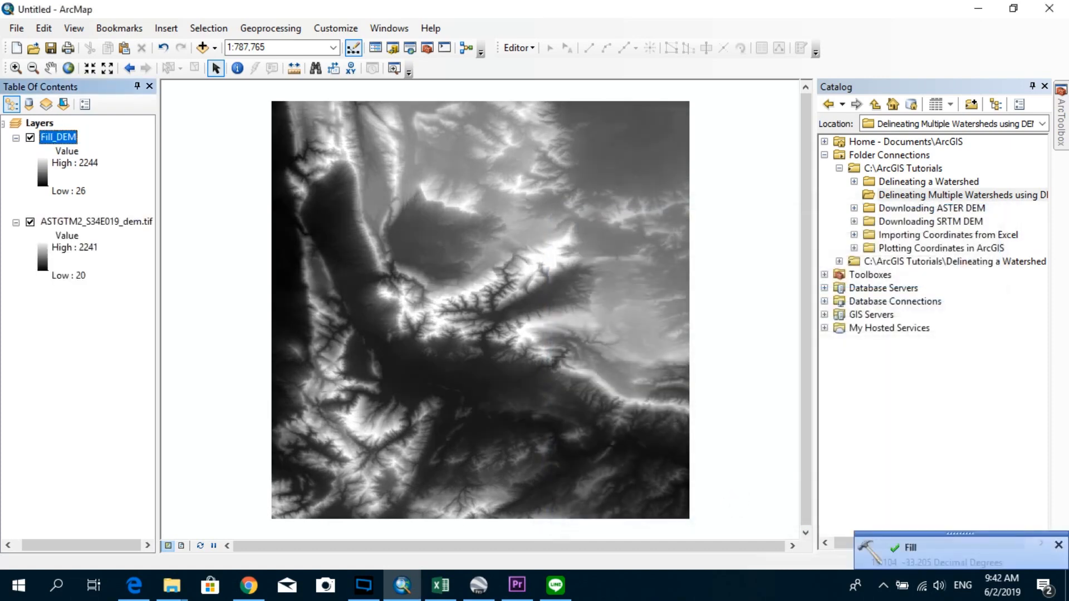
Run the Flow Direction tool on the Fill_DEM raster, naming the output raster Flow_Dir in Default.gdb
click(427, 47)
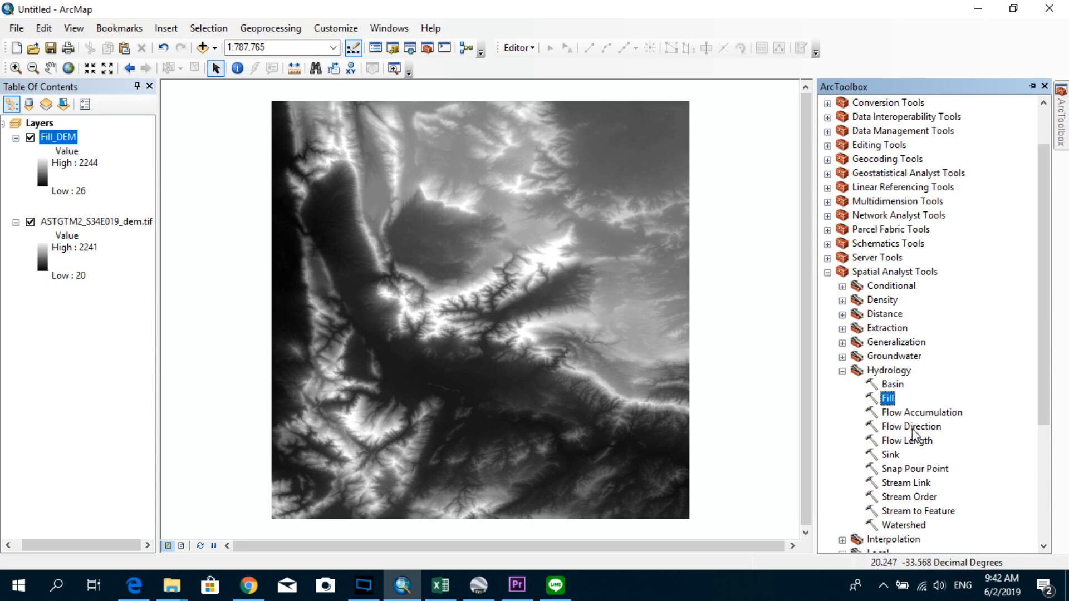
double_click(912, 427)
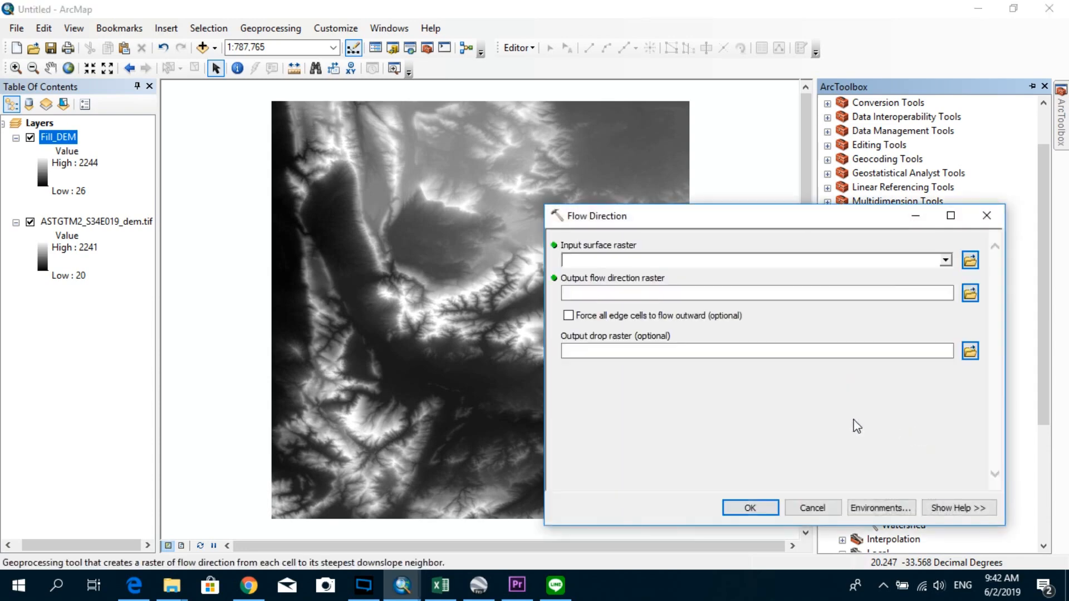
click(636, 261)
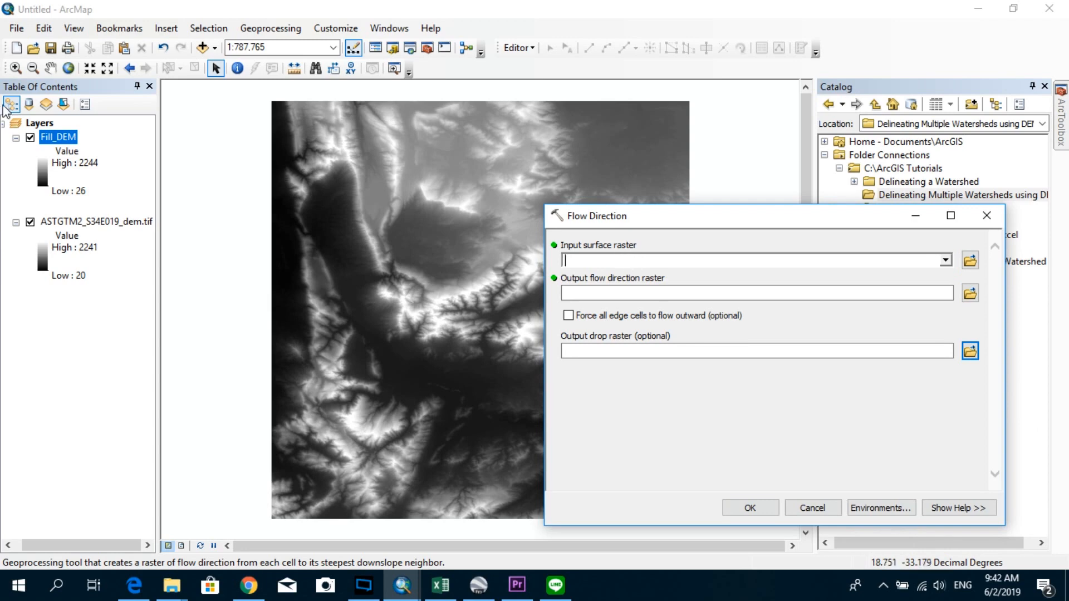
drag(61, 137, 599, 263)
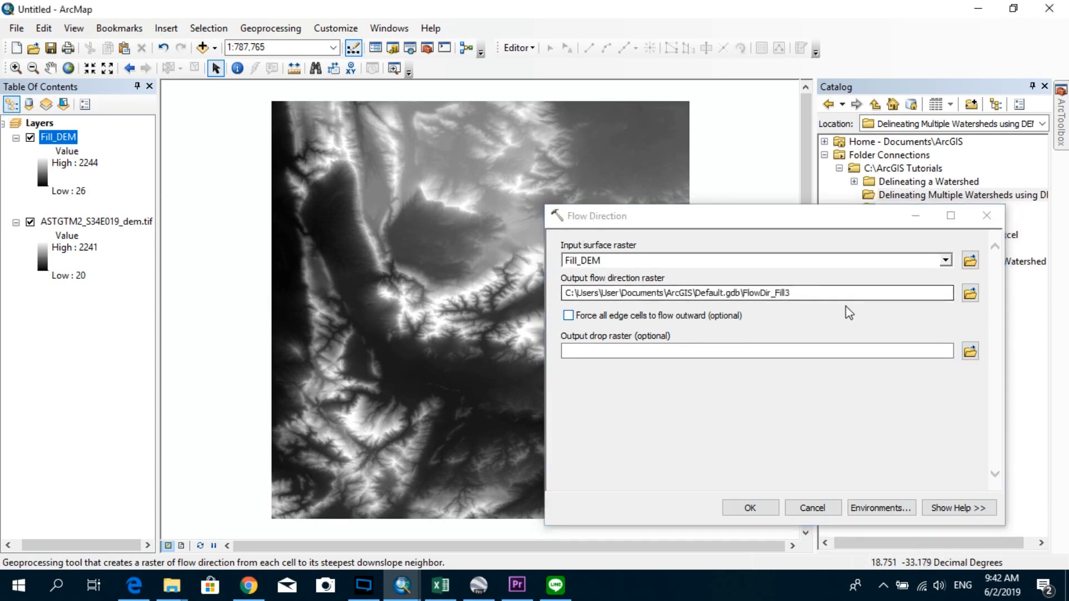
click(799, 293)
drag(799, 293, 750, 294)
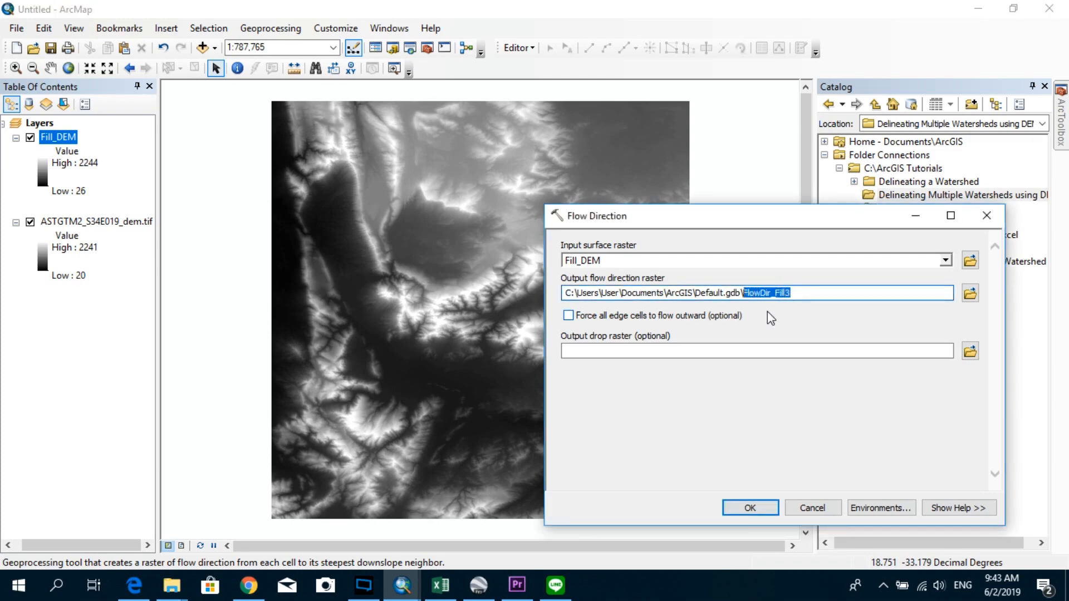
text(Flow_Dir)
click(751, 506)
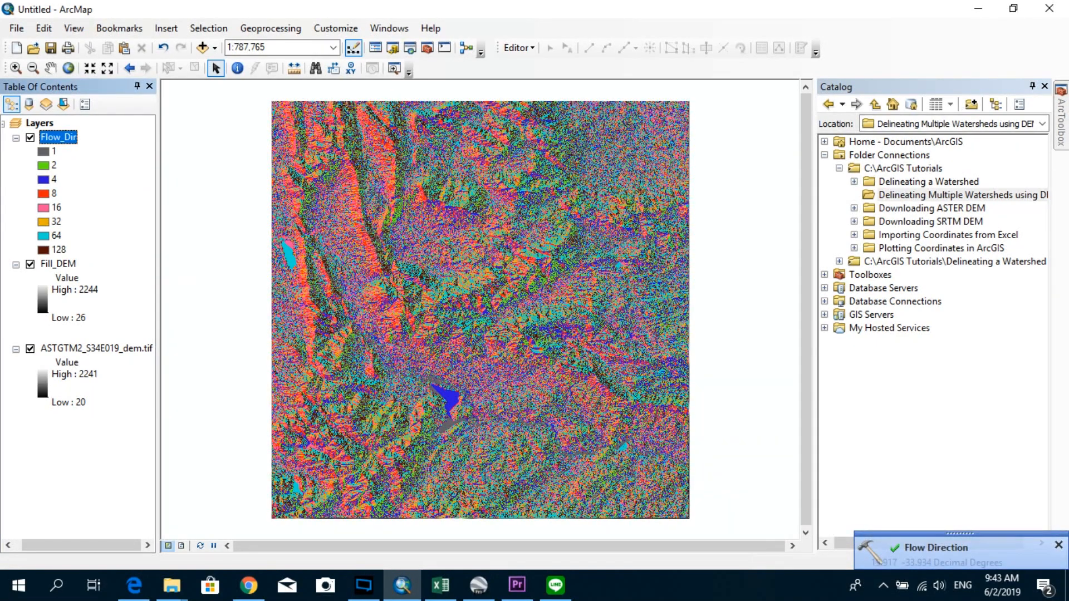
Run the Flow Accumulation tool on the Flow_Dir raster with output data type FLOAT, naming the output raster Flow_Accumulation in Default.gdb
click(427, 48)
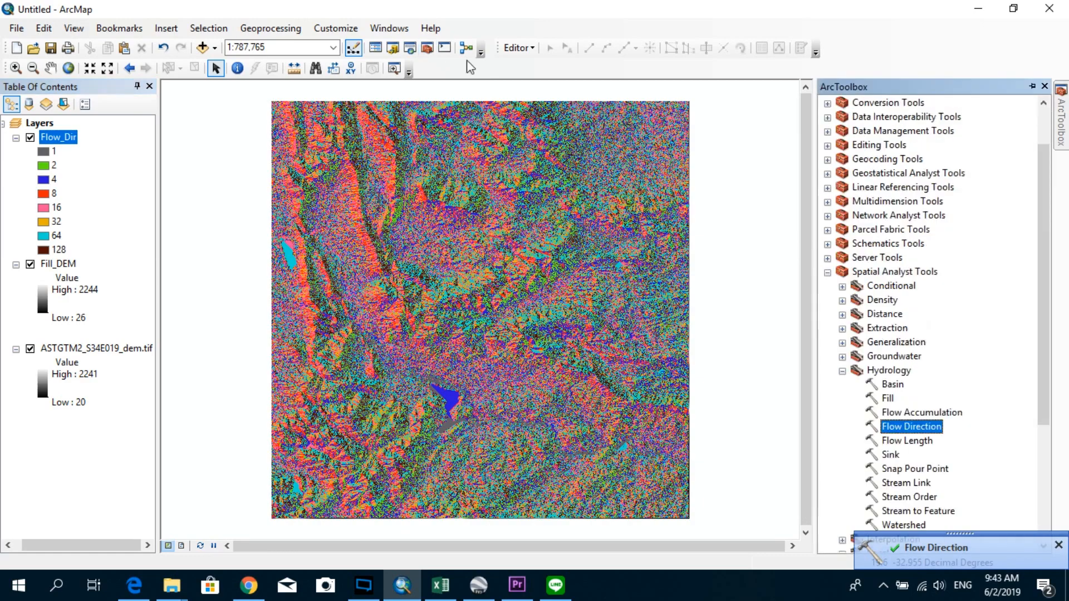
double_click(933, 413)
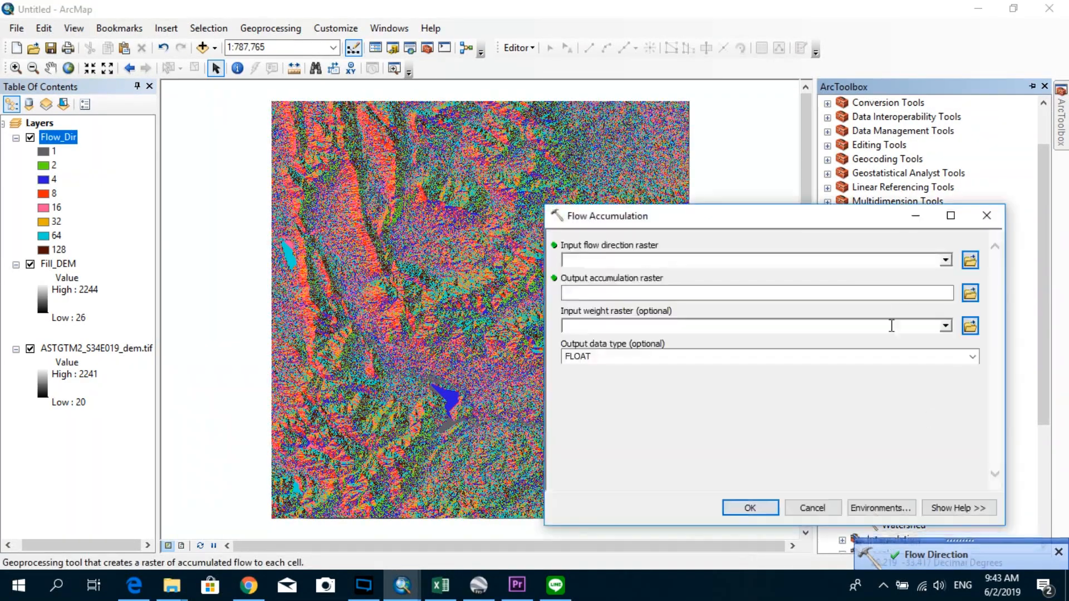
drag(813, 219, 669, 185)
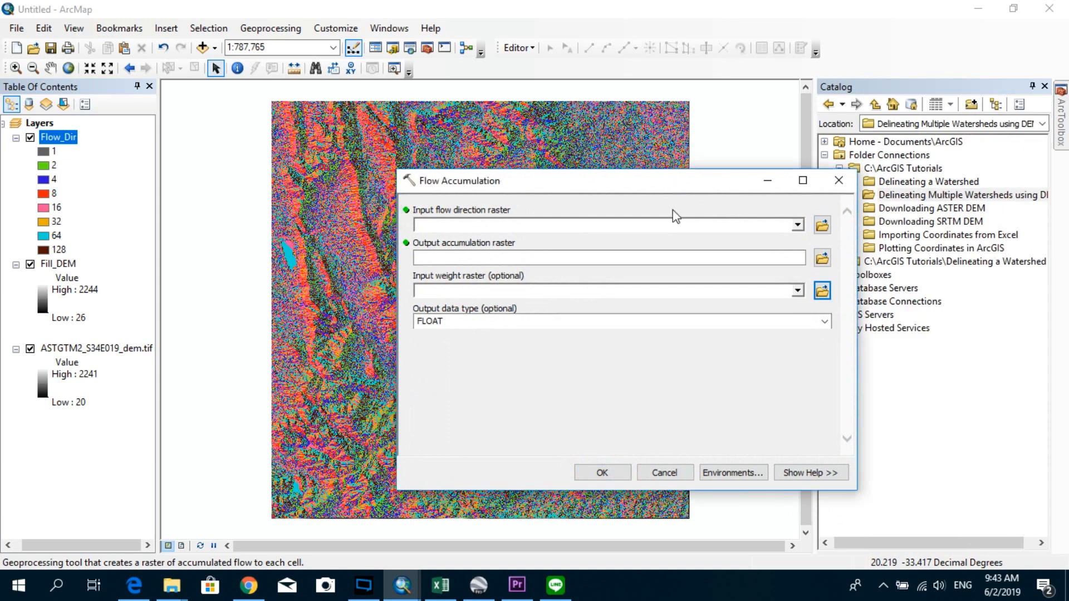
drag(58, 138, 460, 222)
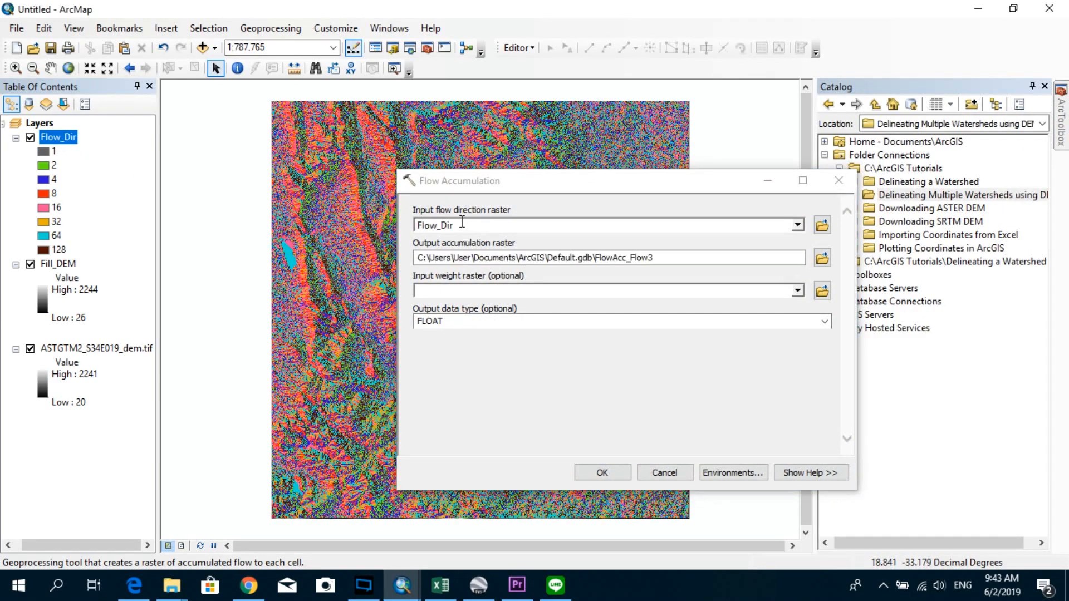
click(670, 258)
drag(680, 257, 594, 259)
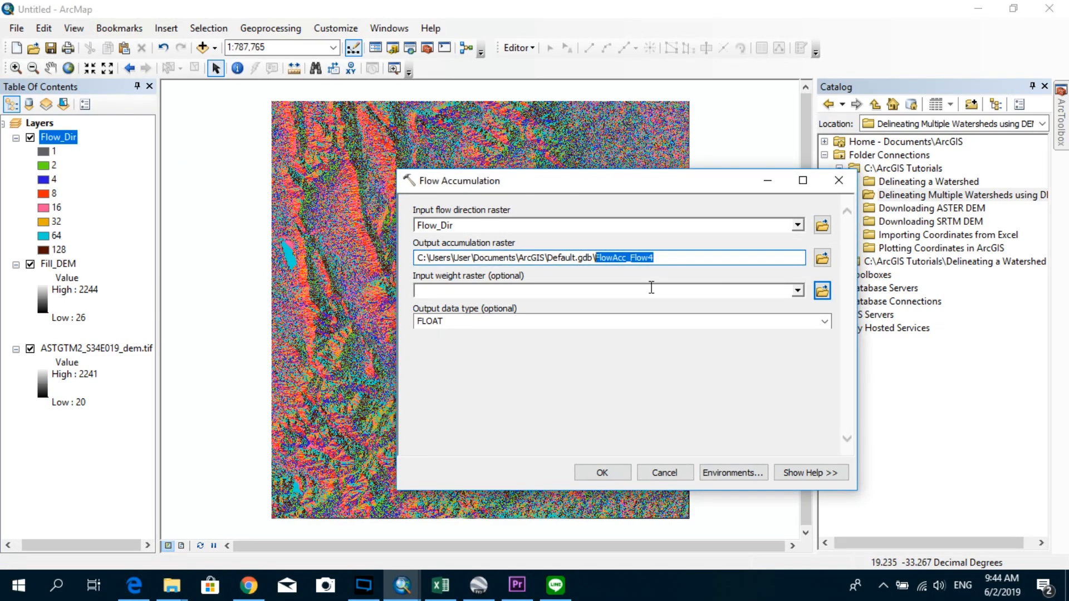
text(Flow)
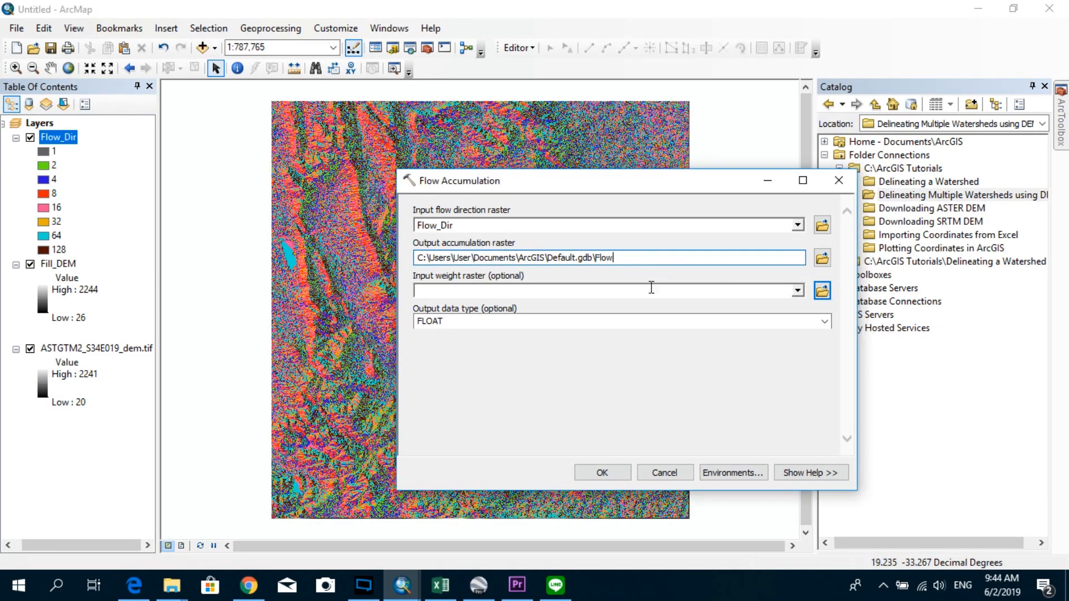
text(_Accumulation)
click(611, 475)
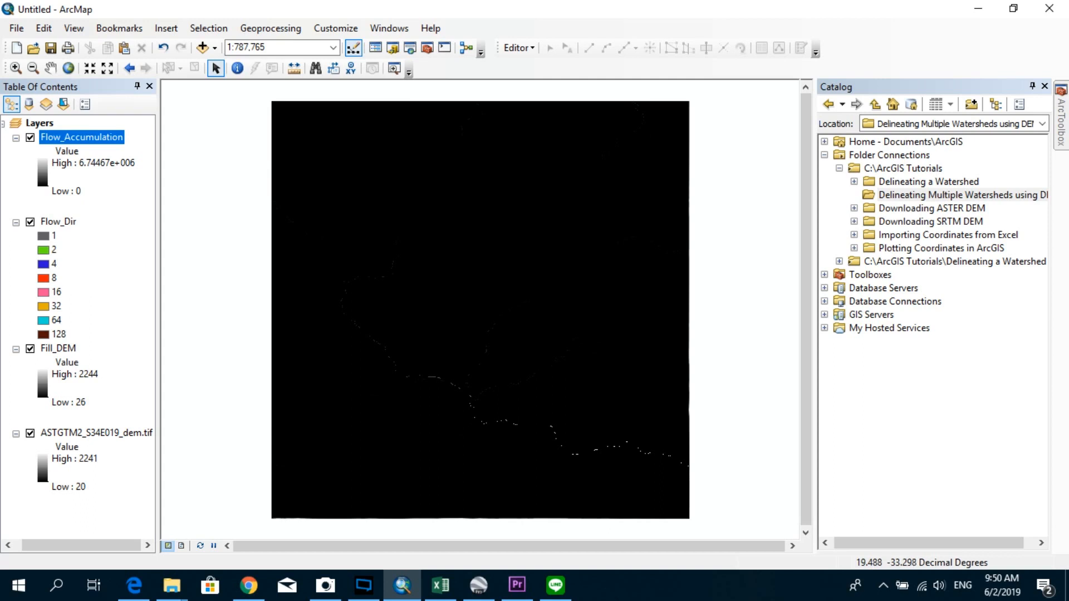
Change the Flow_Accumulation layer's symbology to Classified with 2 classes
click(100, 137)
right_click(101, 137)
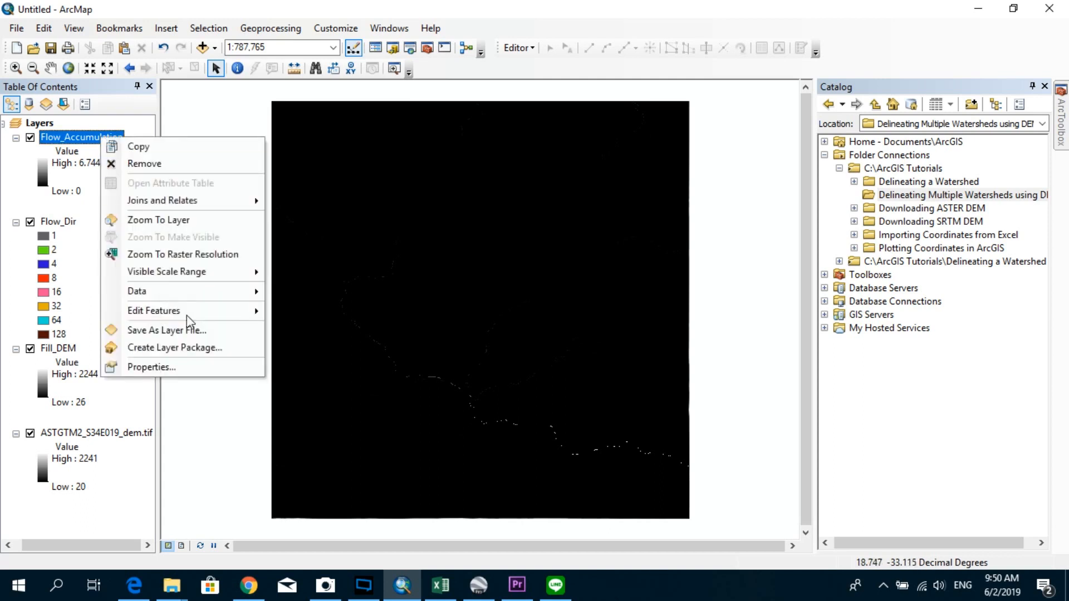
click(187, 368)
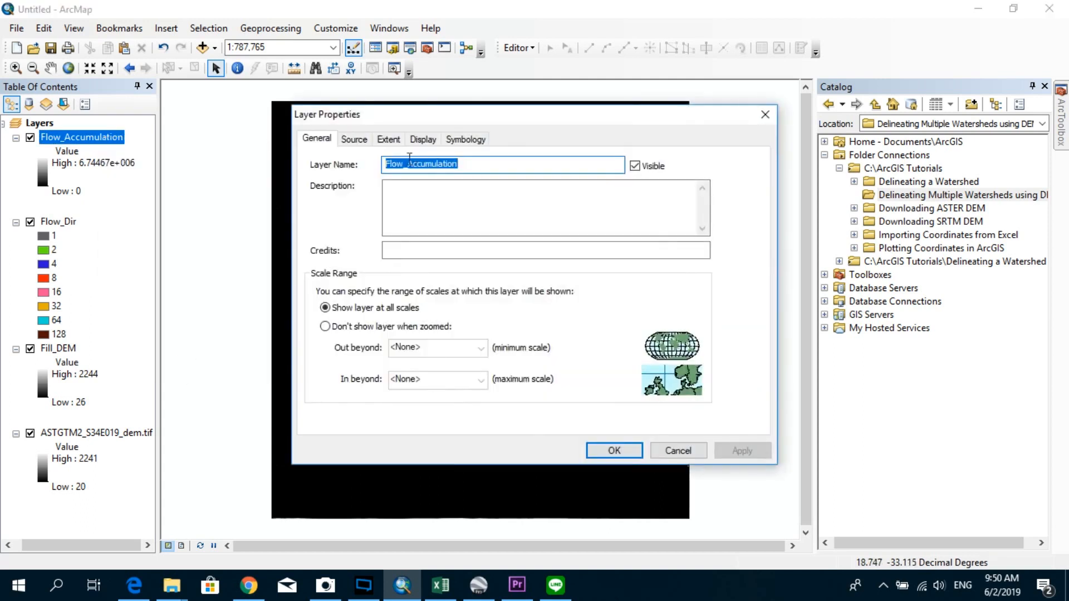
click(420, 139)
click(471, 141)
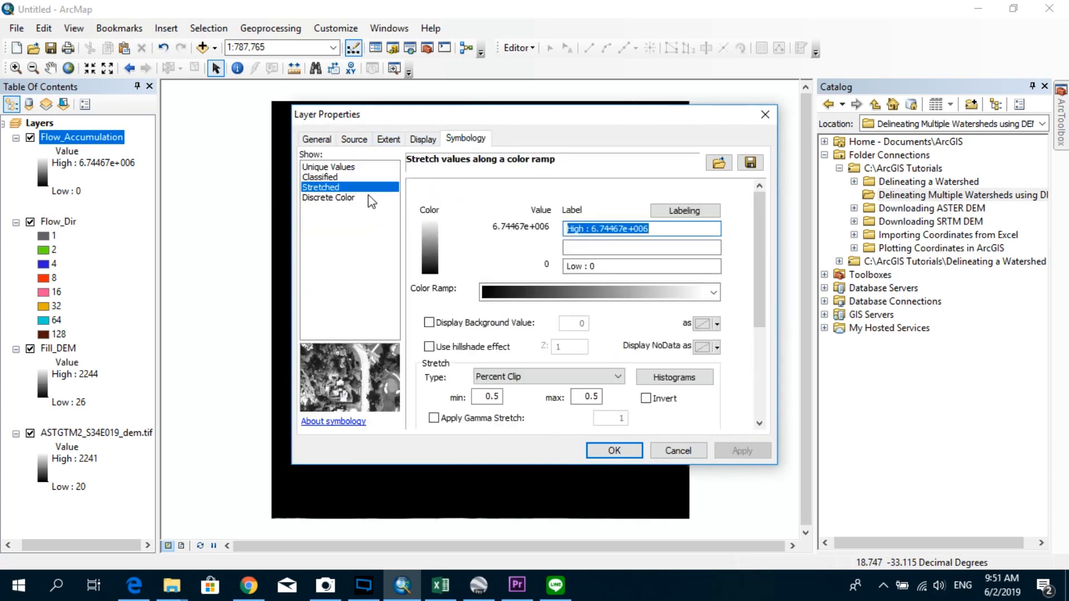
click(333, 178)
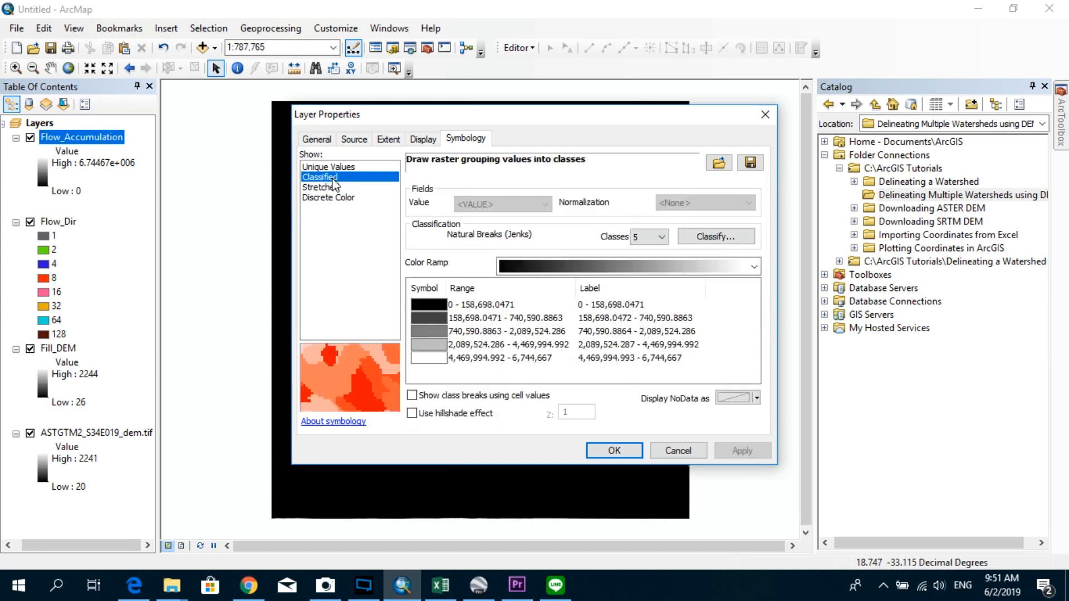
click(661, 237)
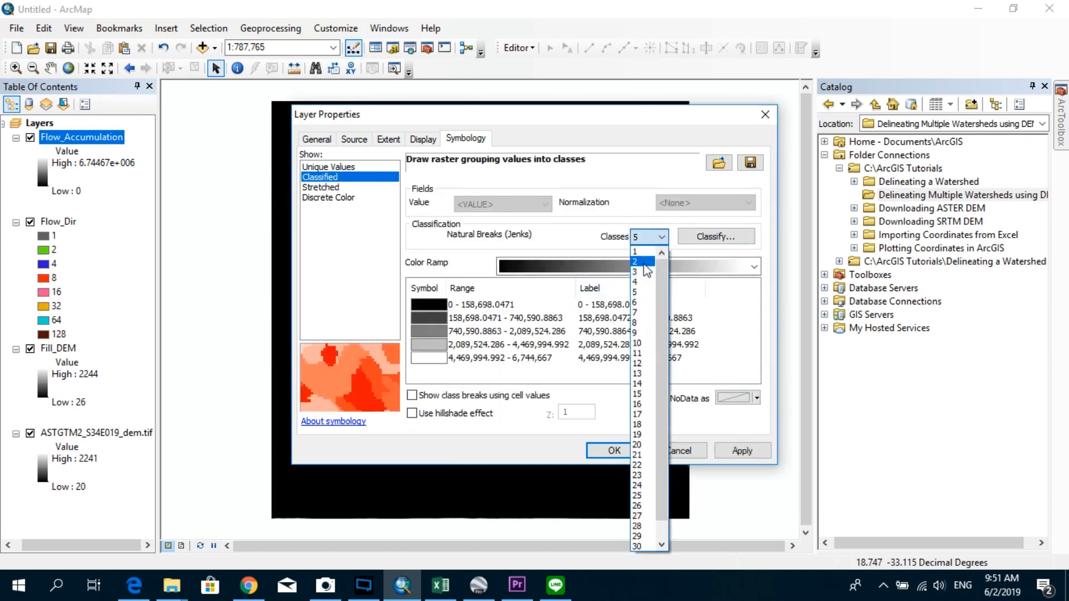
click(640, 251)
Set the first class break value of Flow_Accumulation to 25,000 and apply the classification to the layer
click(722, 245)
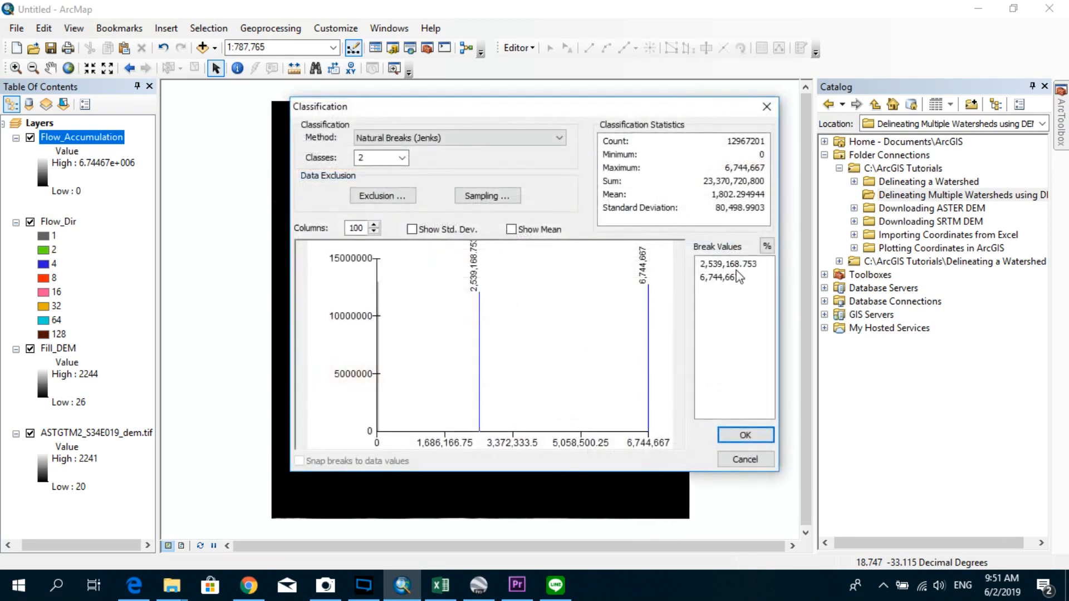
click(729, 264)
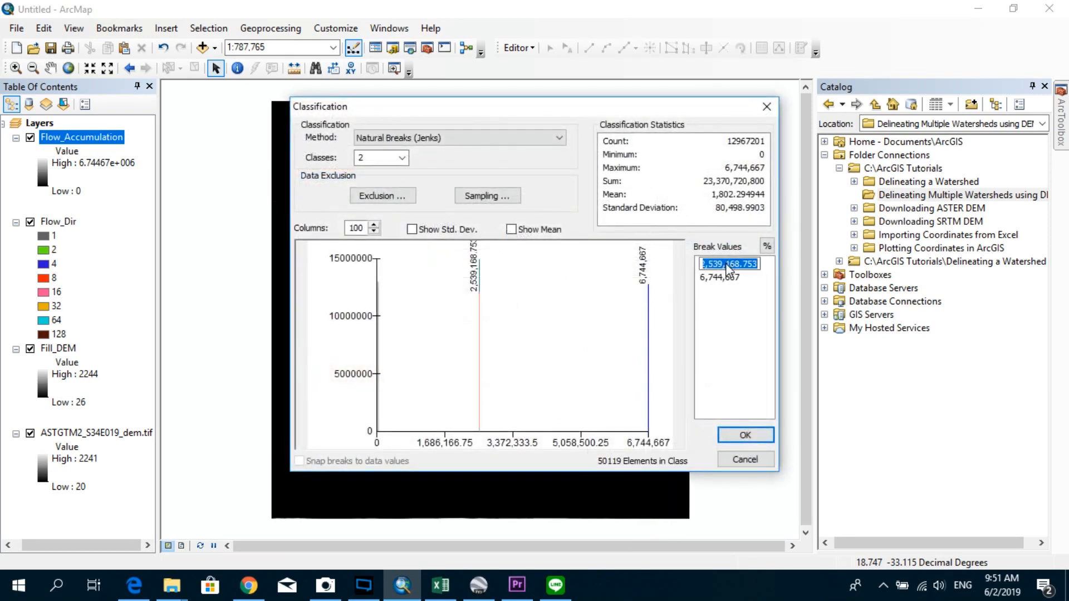
text(25,000)
key(Return)
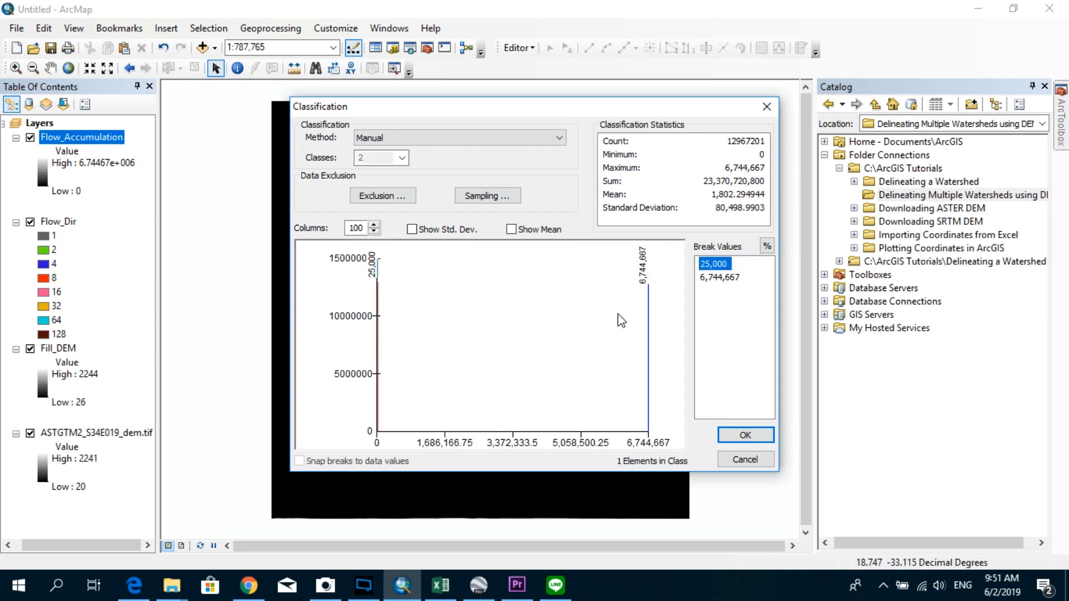
click(745, 435)
drag(551, 115, 807, 102)
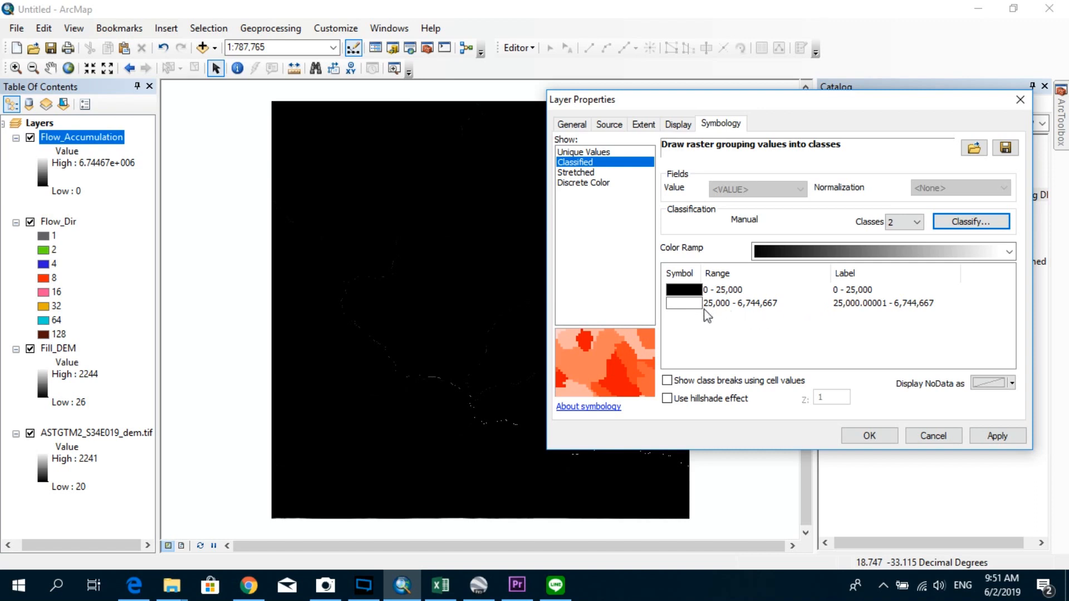
click(997, 436)
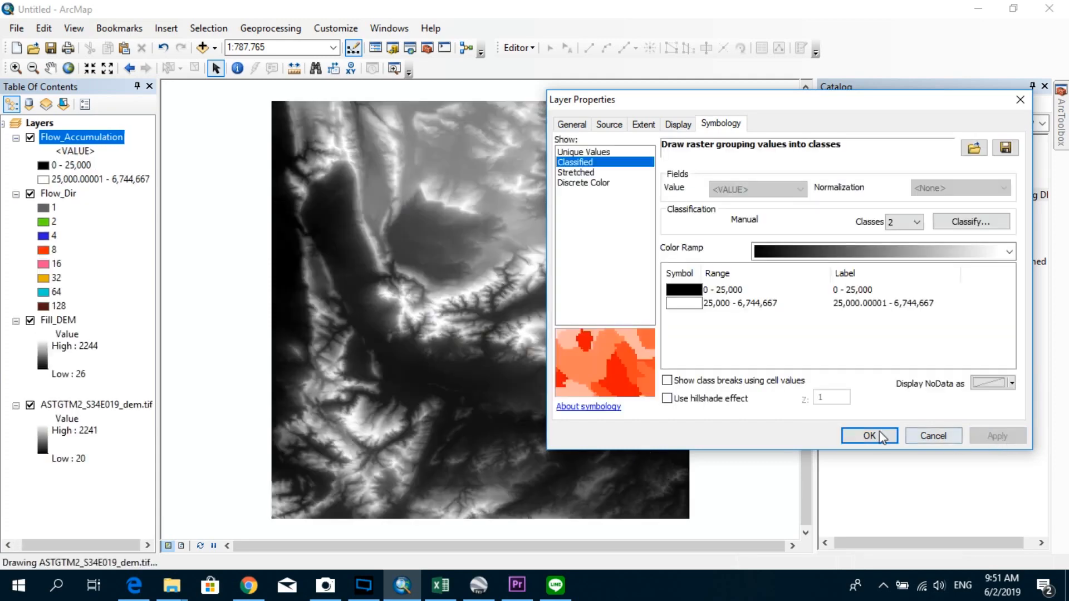
click(879, 435)
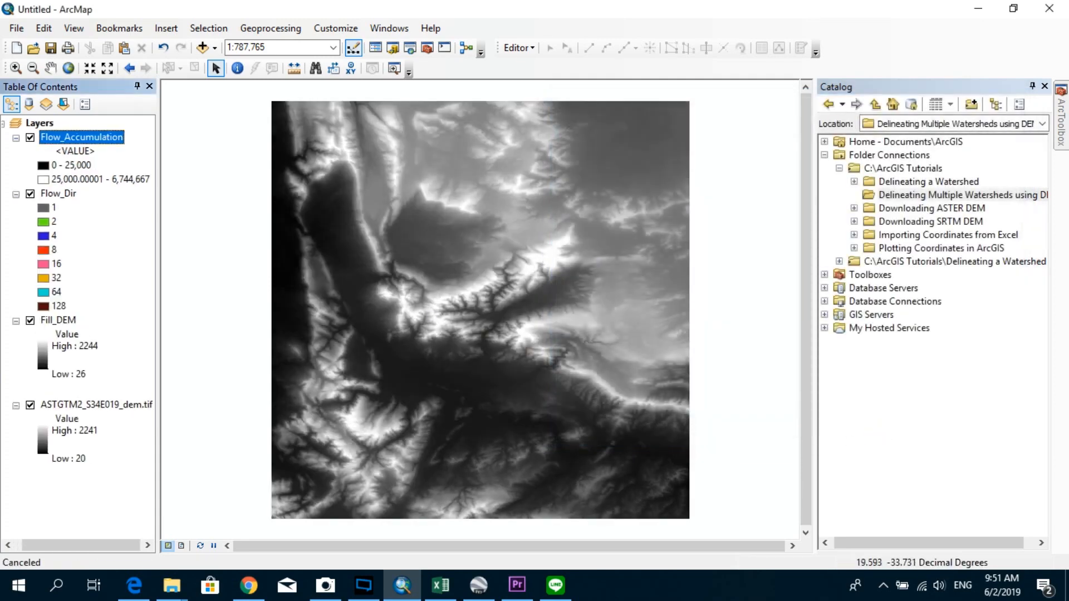
Hide the Flow_Dir, Fill_DEM and ASTGTM2_S34E019_dem.tif layers so that only Flow_Accumulation is displayed
scroll(523, 400, up, 1)
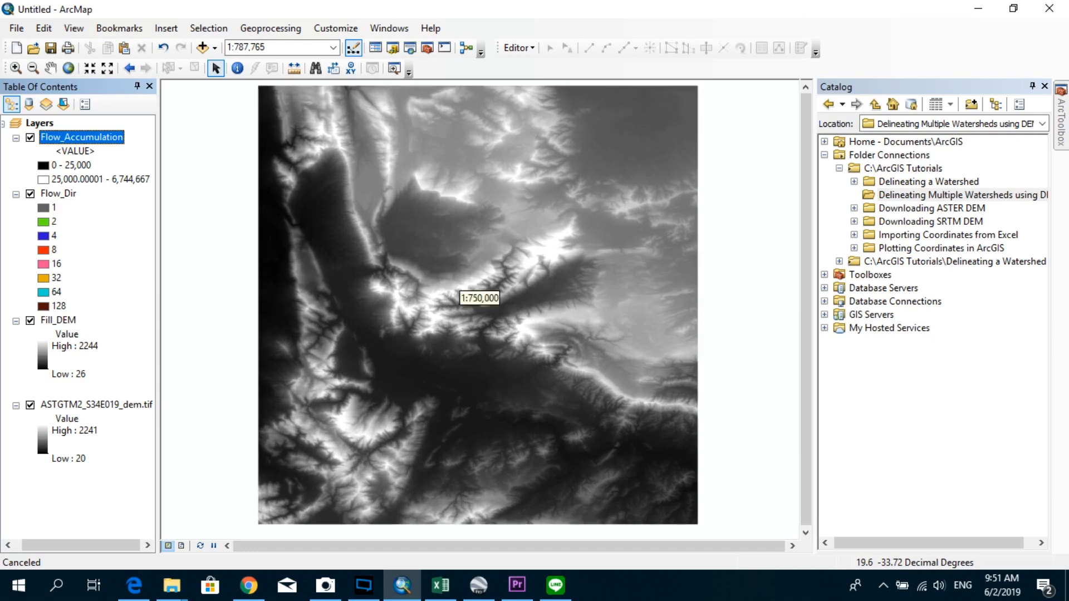
scroll(523, 401, down, 1)
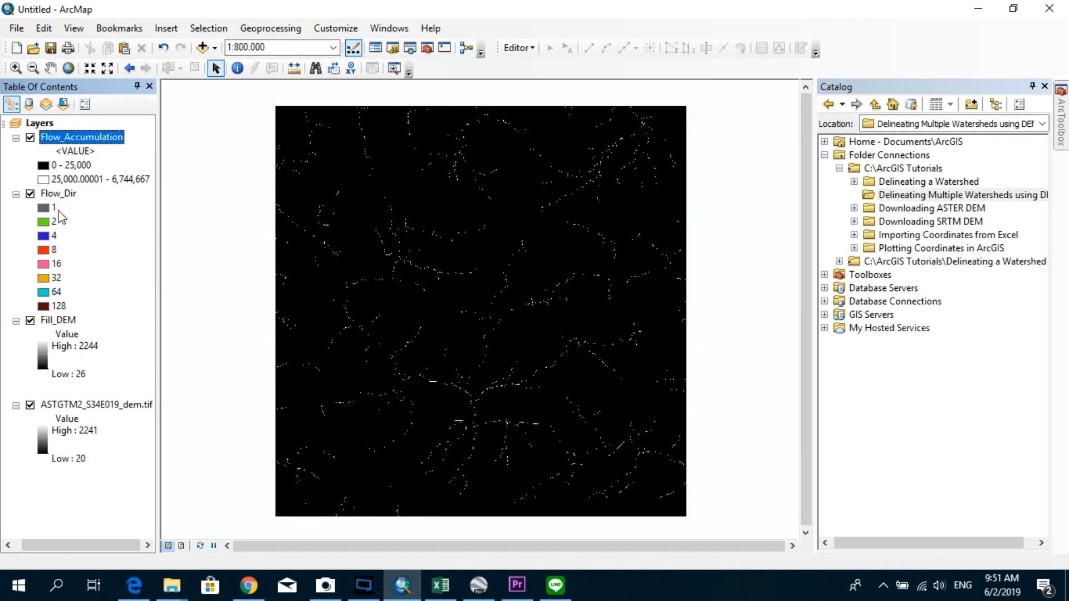
click(30, 194)
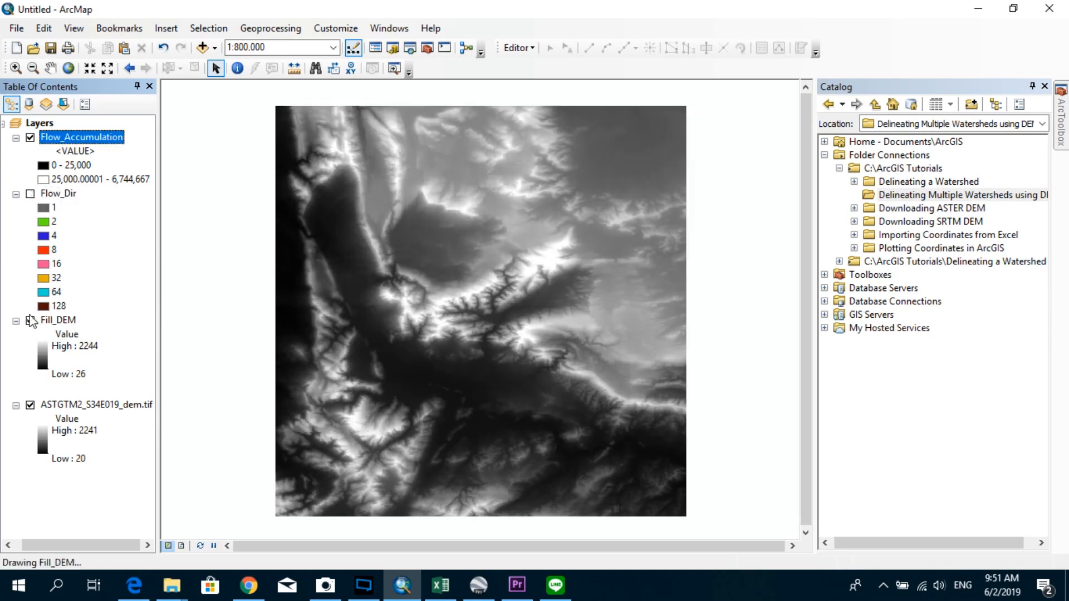
click(30, 320)
click(30, 405)
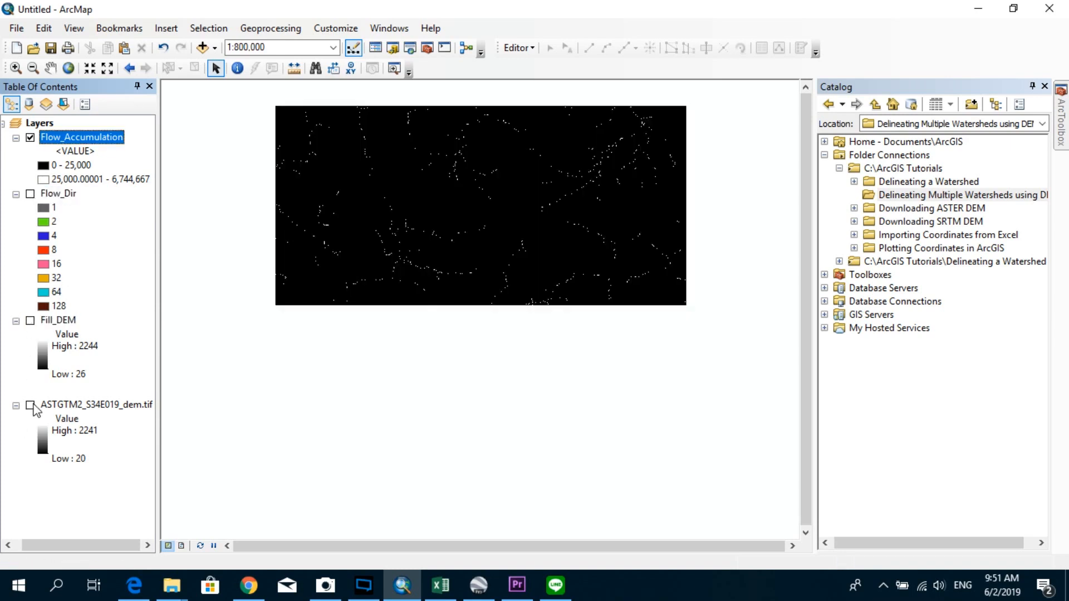
Examine the classified stream network of Flow_Accumulation across the central and southern parts of the raster
scroll(480, 301, down, 2)
scroll(480, 301, down, 2)
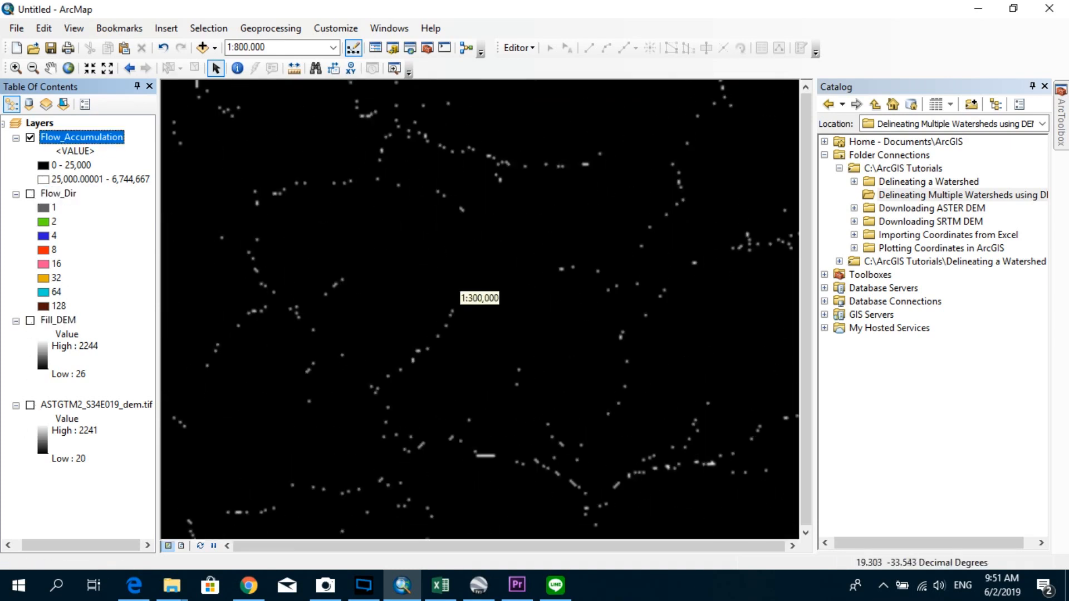
scroll(480, 300, down, 1)
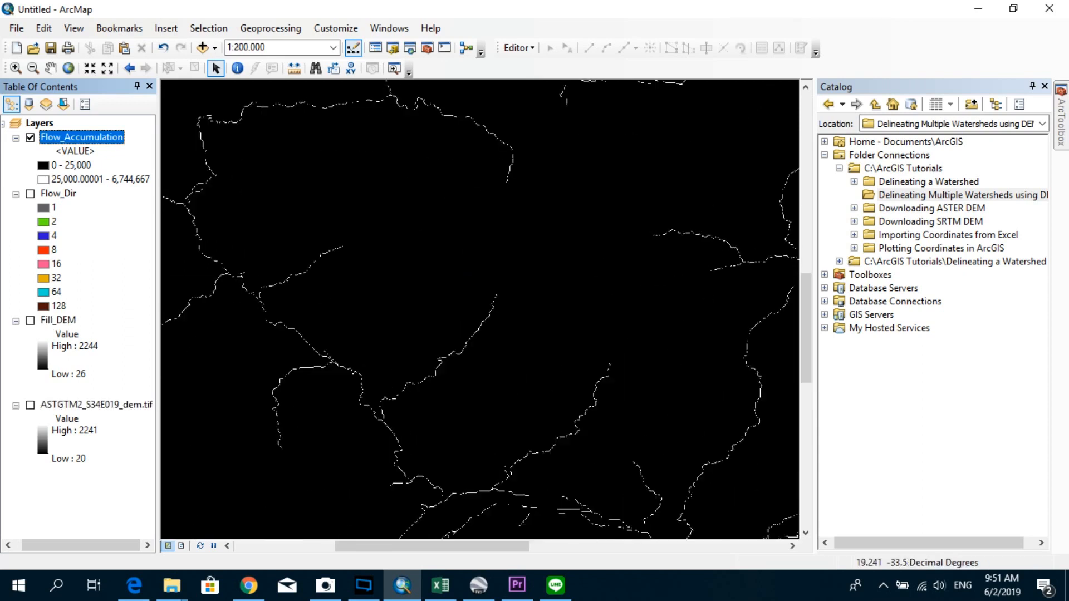
click(51, 70)
drag(412, 310, 299, 247)
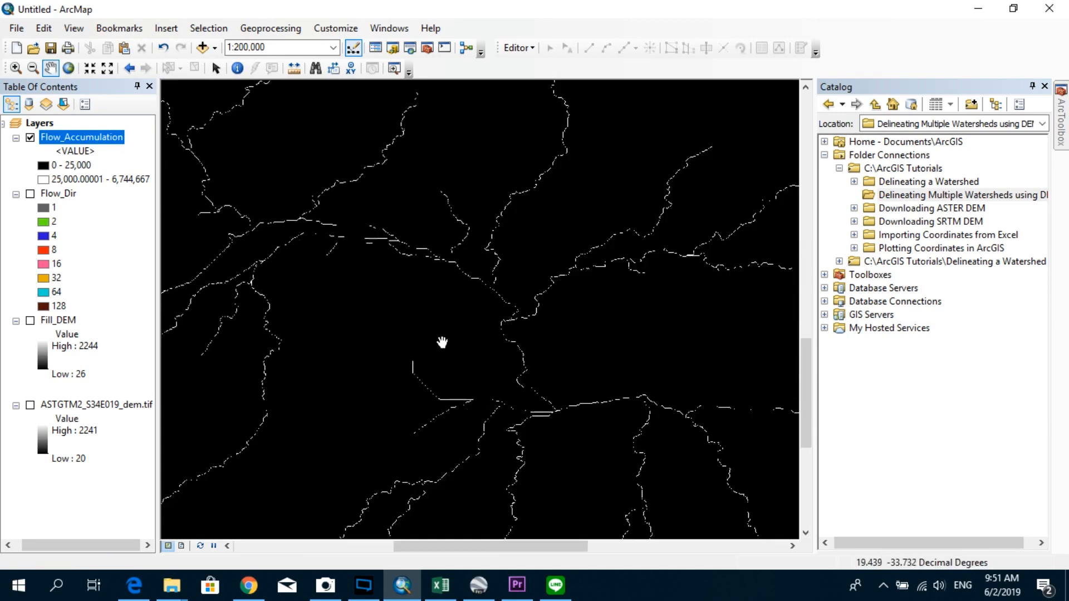
scroll(441, 341, up, 2)
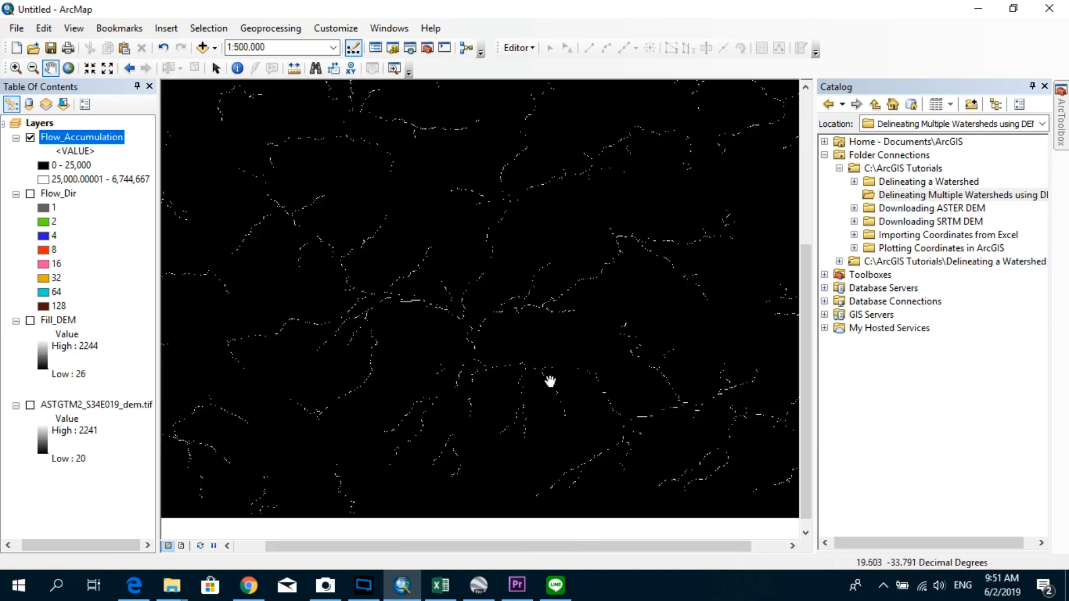
drag(664, 409, 421, 335)
drag(419, 268, 734, 418)
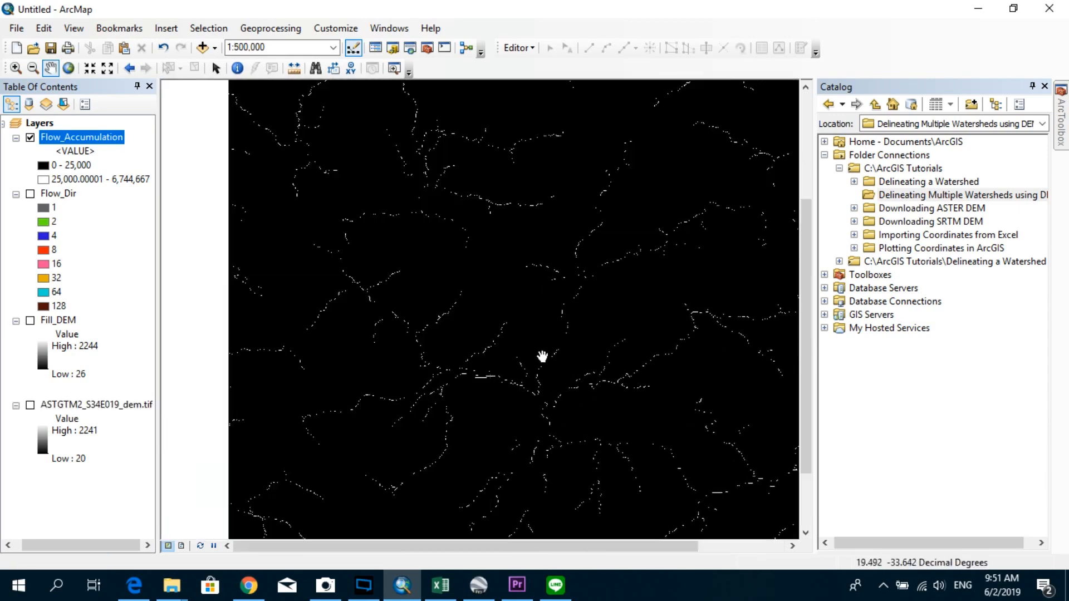
scroll(510, 347, down, 2)
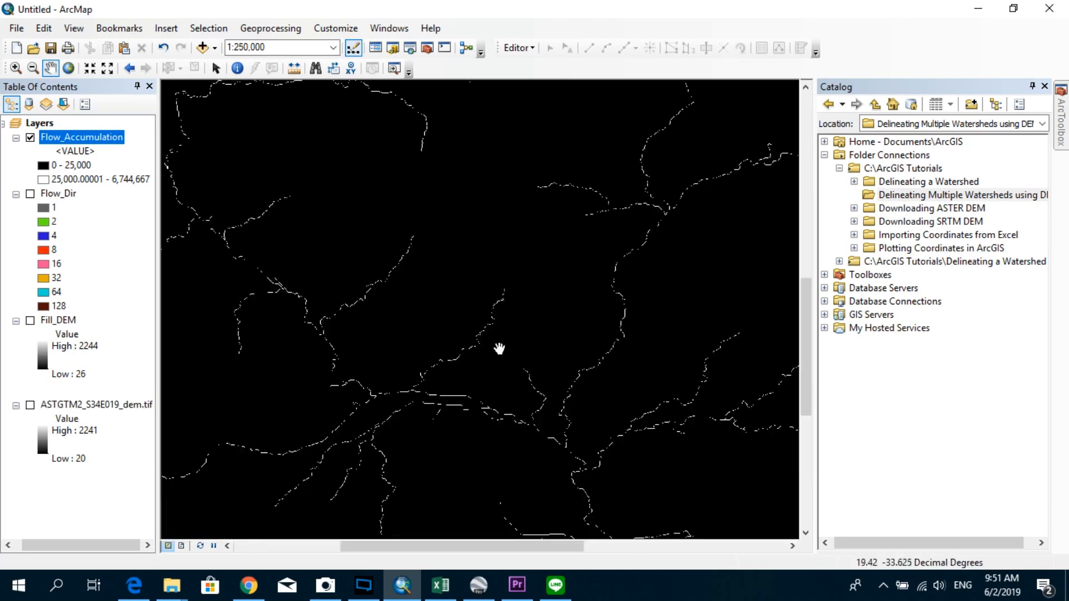
scroll(408, 342, down, 2)
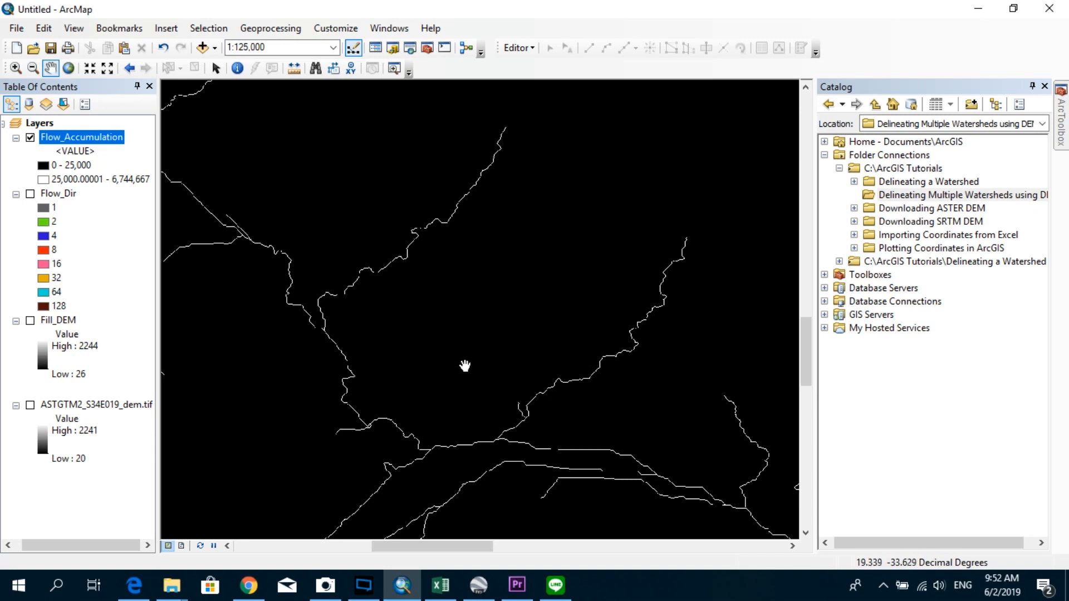
scroll(464, 366, down, 3)
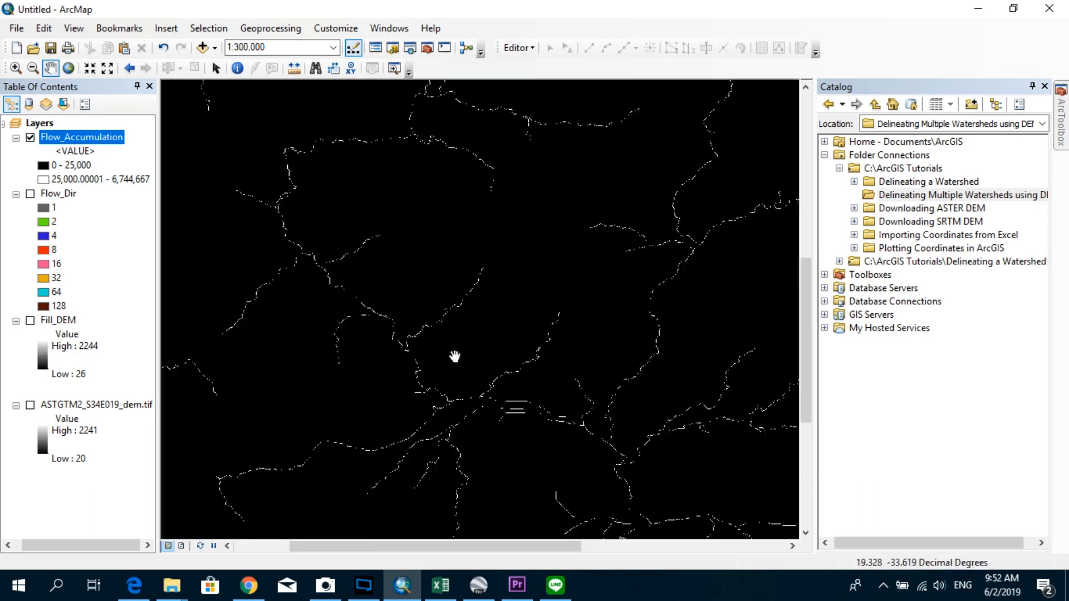
Inspect a stream confluence in the western part of Flow_Accumulation at the level of individual cells
drag(453, 358, 587, 353)
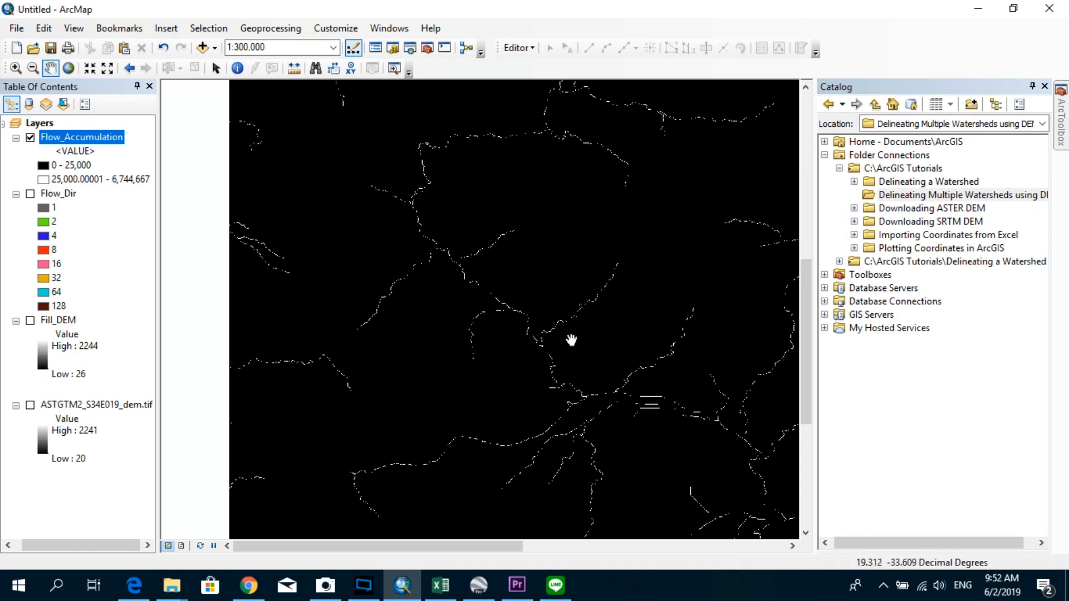
scroll(426, 262, down, 4)
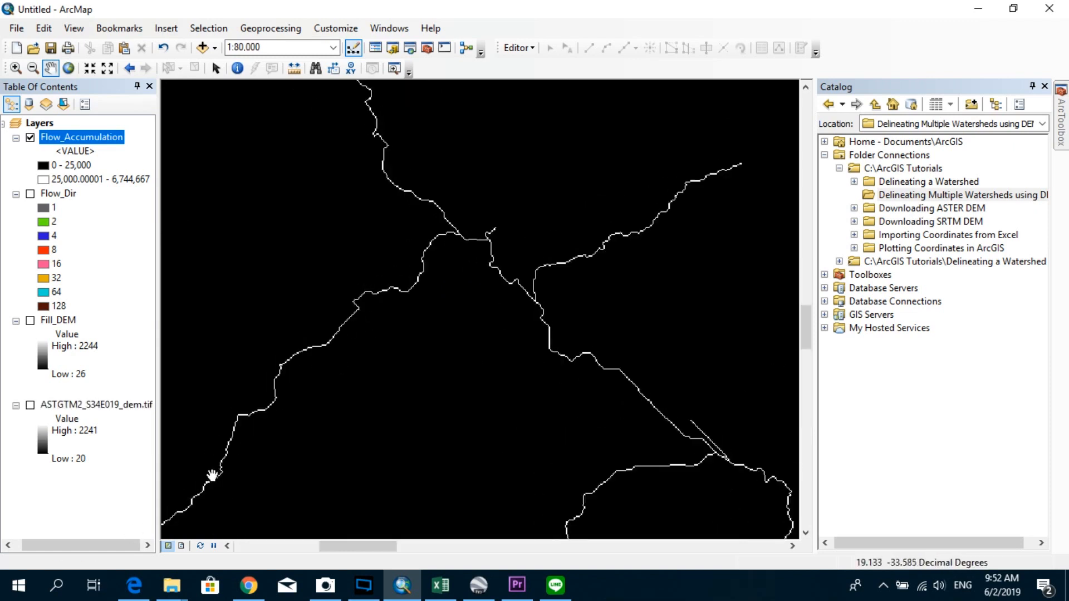
scroll(460, 244, down, 4)
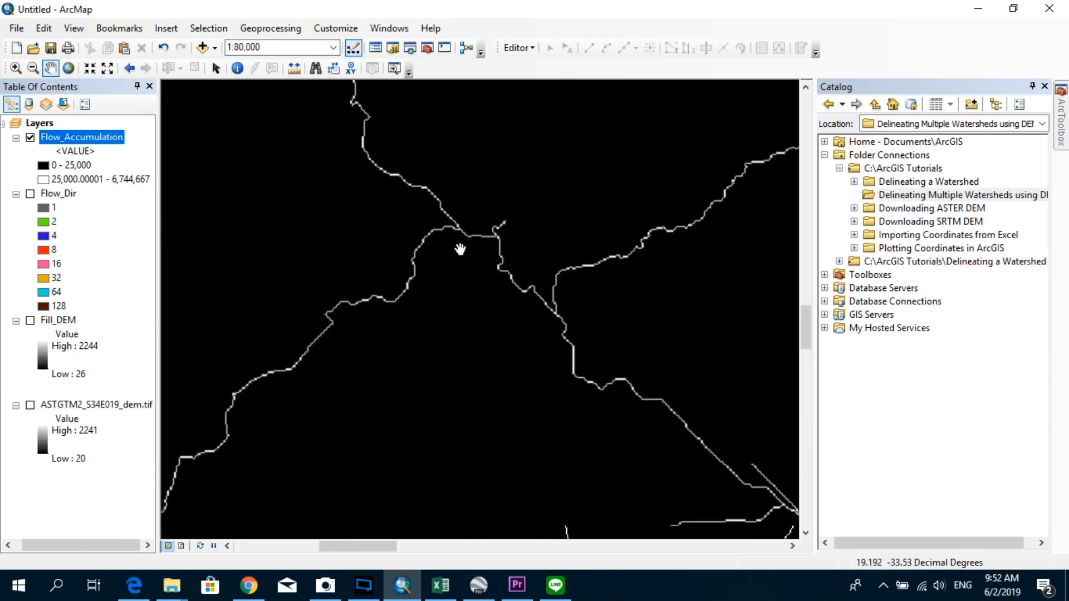
scroll(453, 233, down, 4)
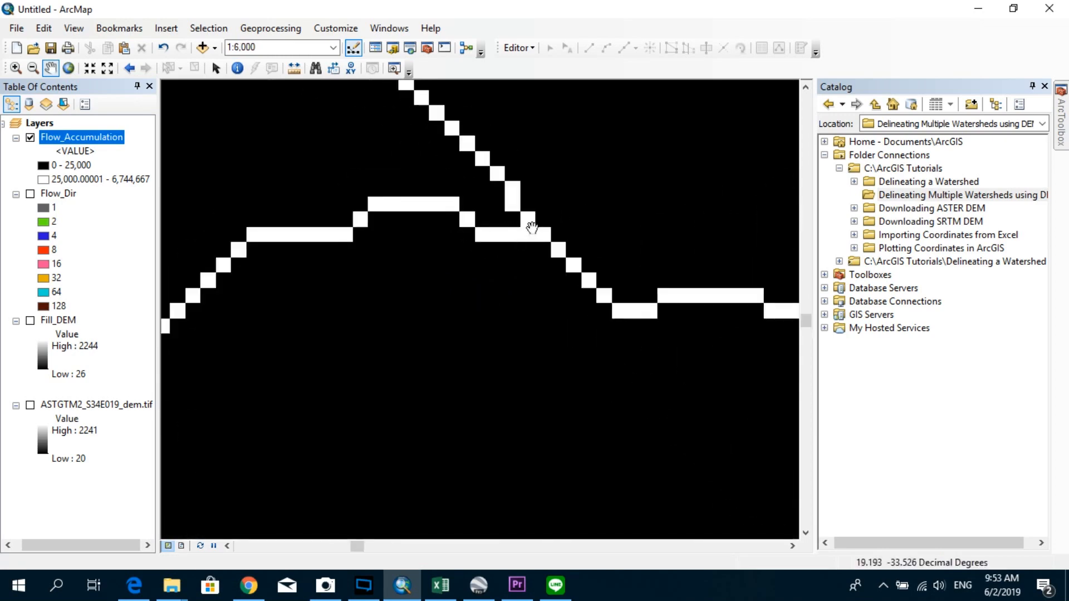
scroll(515, 237, up, 5)
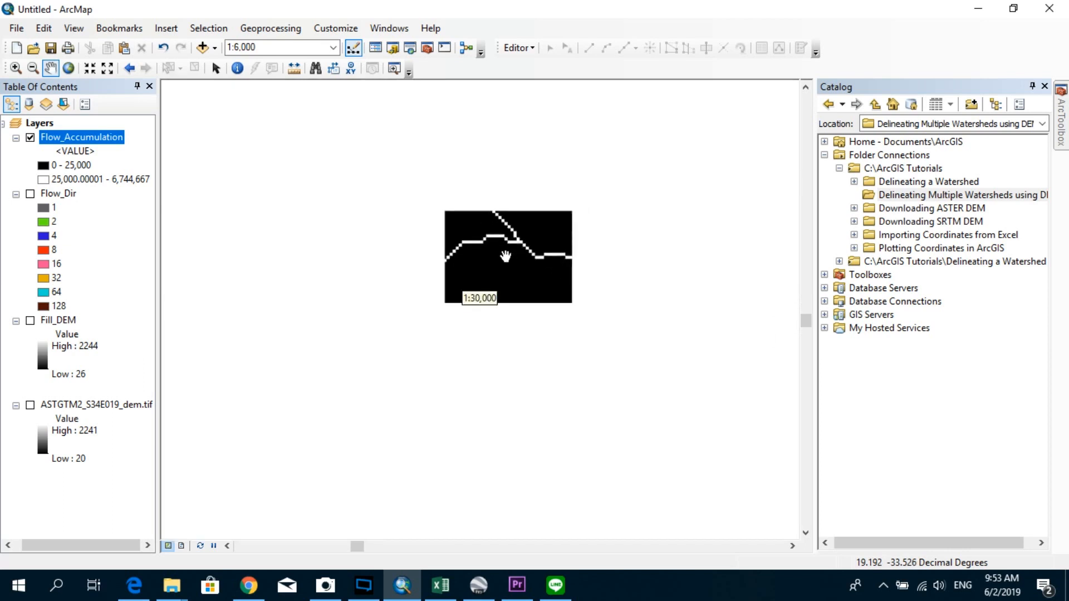
scroll(505, 256, up, 3)
scroll(679, 311, up, 2)
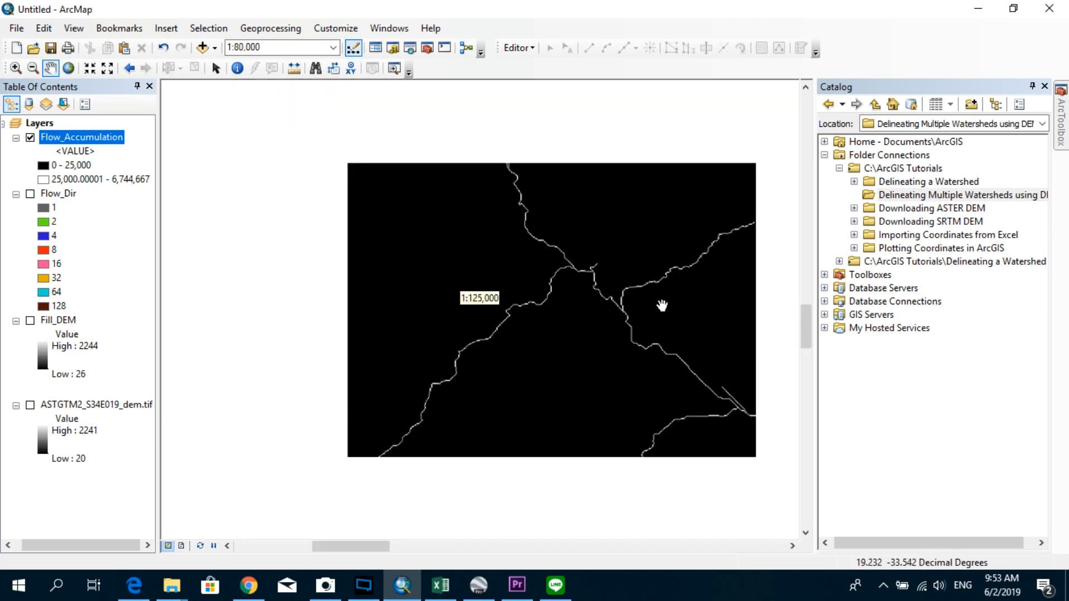
Inspect the next stream junction farther northeast in Flow_Accumulation at cell level and review the surrounding network
scroll(620, 295, up, 3)
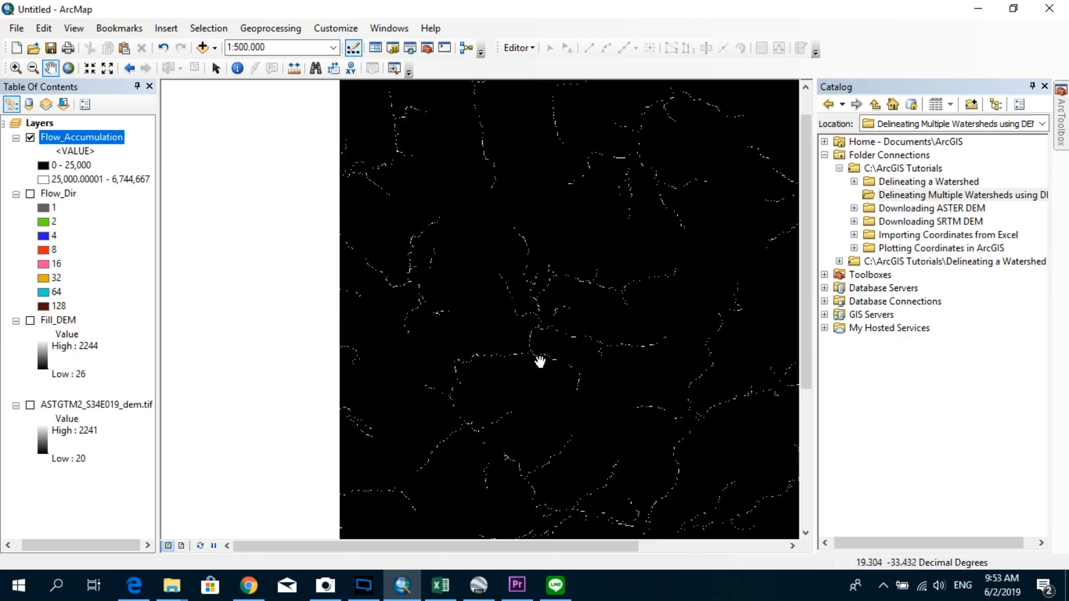
scroll(558, 365, down, 3)
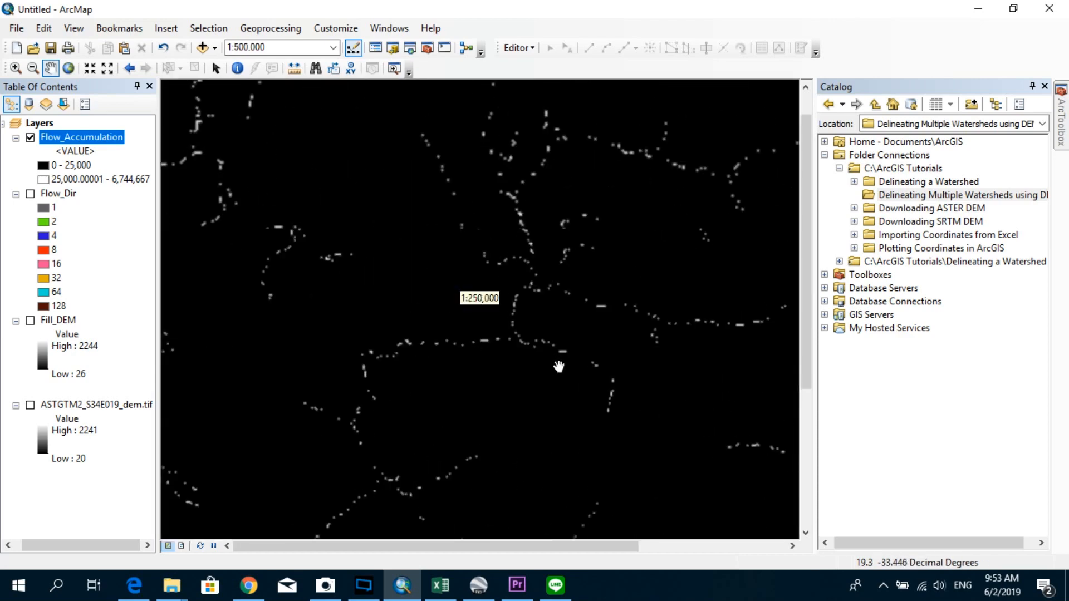
scroll(558, 365, down, 2)
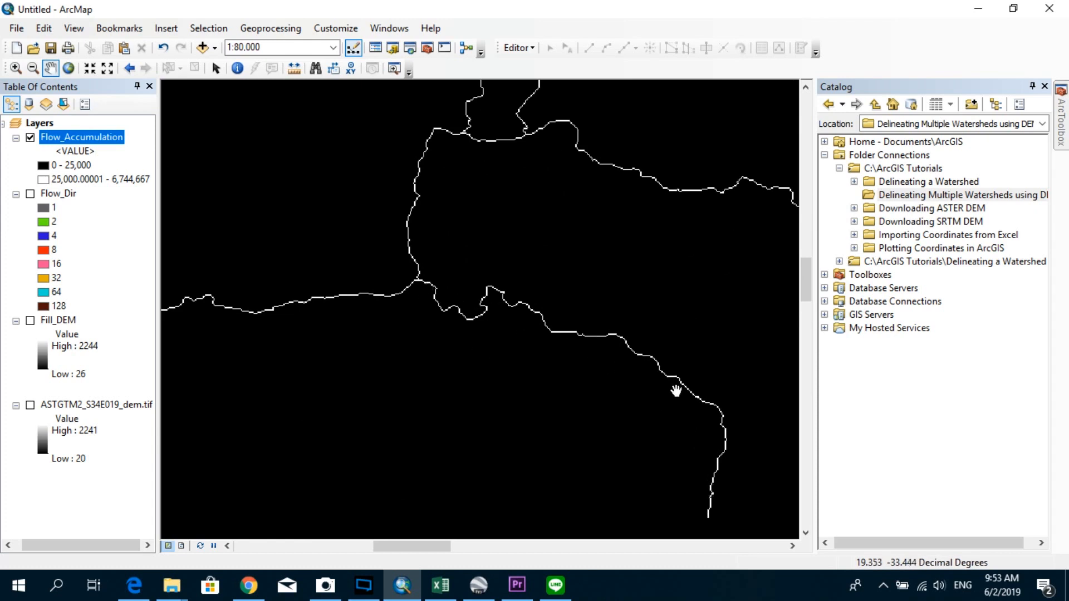
scroll(431, 288, down, 6)
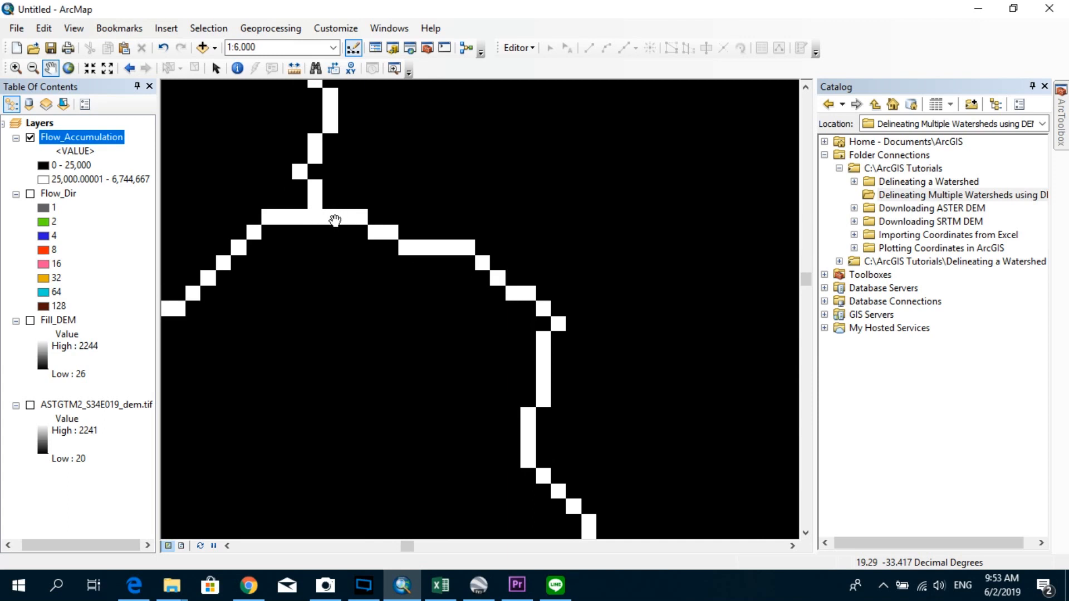
scroll(333, 221, up, 5)
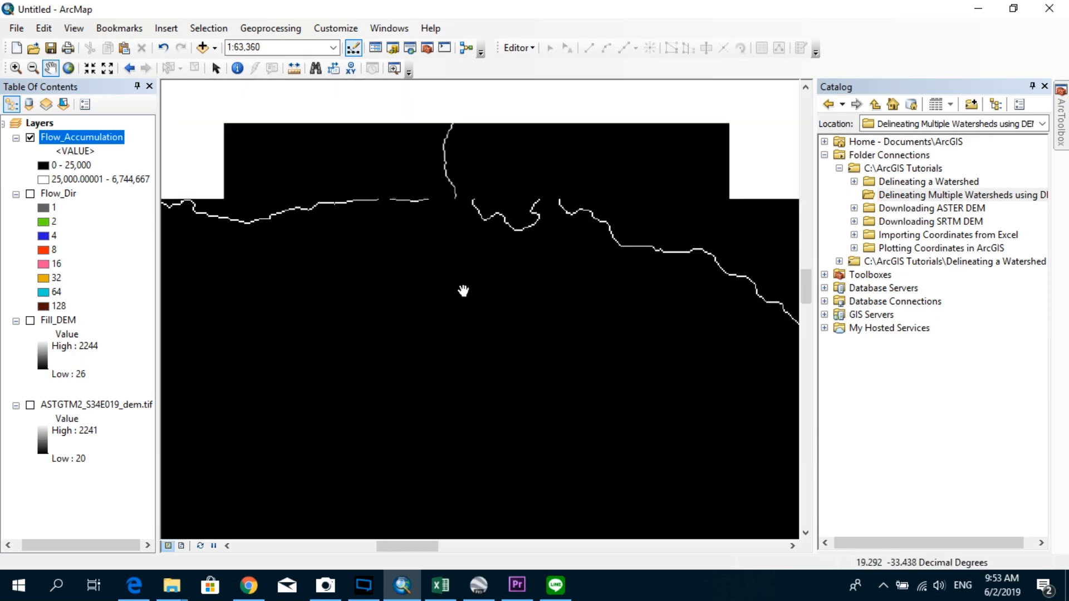
scroll(468, 300, down, 4)
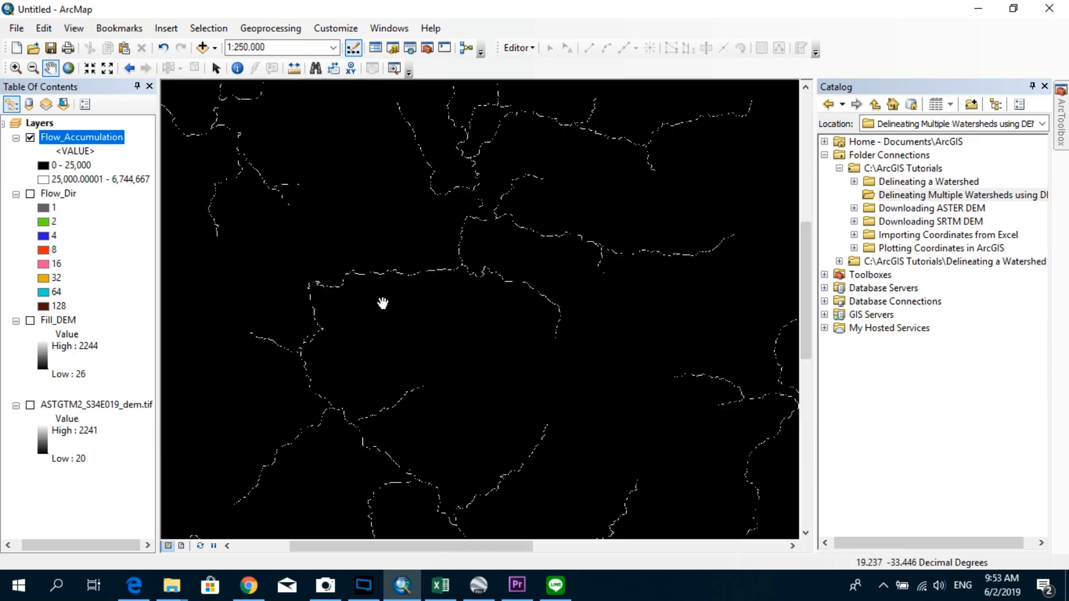
scroll(501, 349, down, 2)
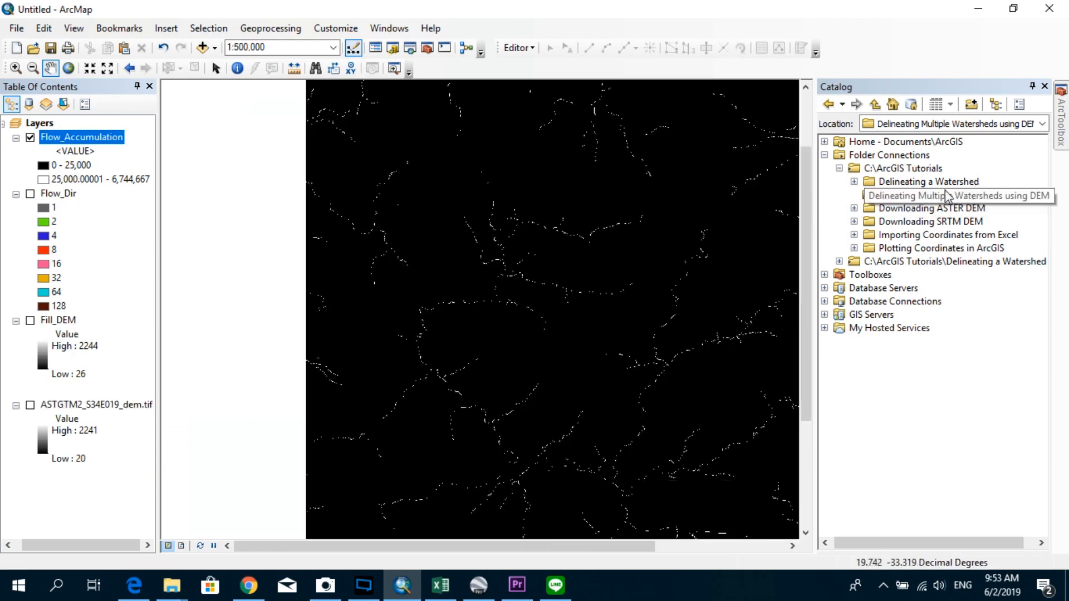
Start a new point shapefile named Sub_catchments in the Delineating Multiple Watersheds using DEM folder
click(933, 196)
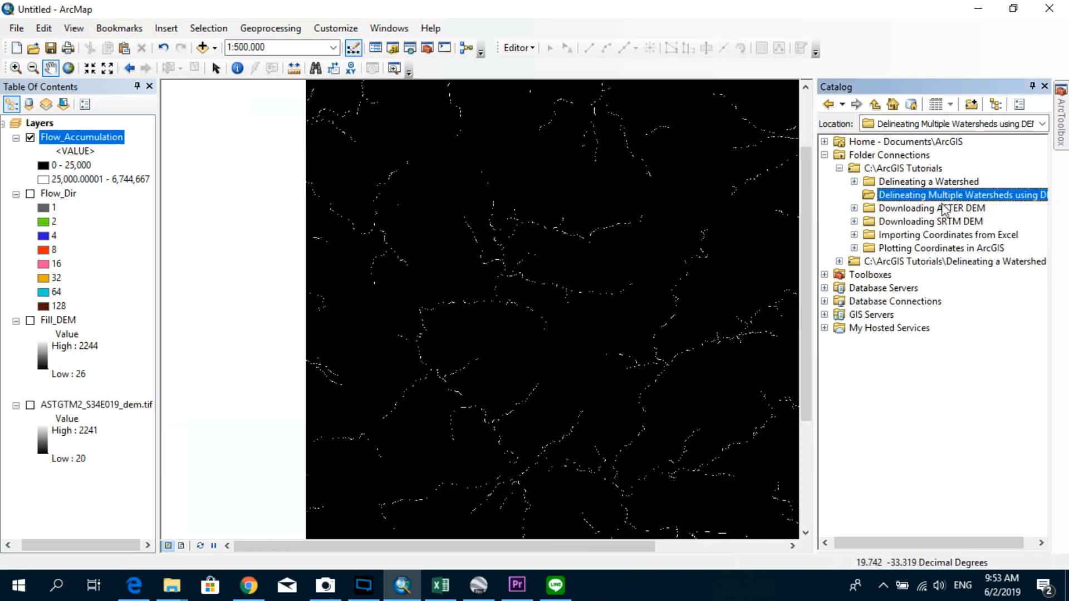
right_click(944, 199)
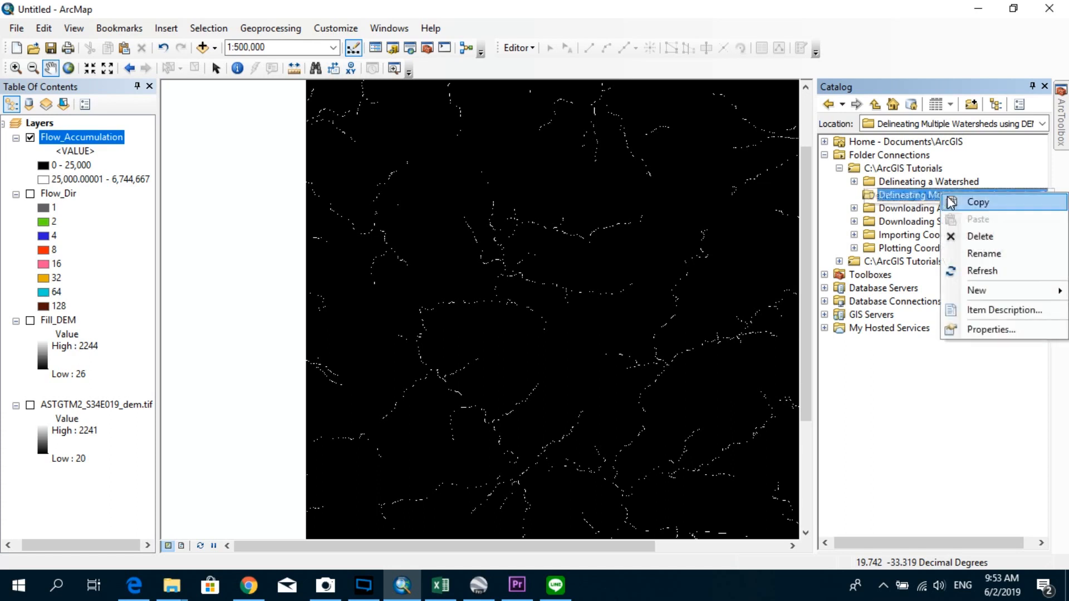
mouse_move(975, 293)
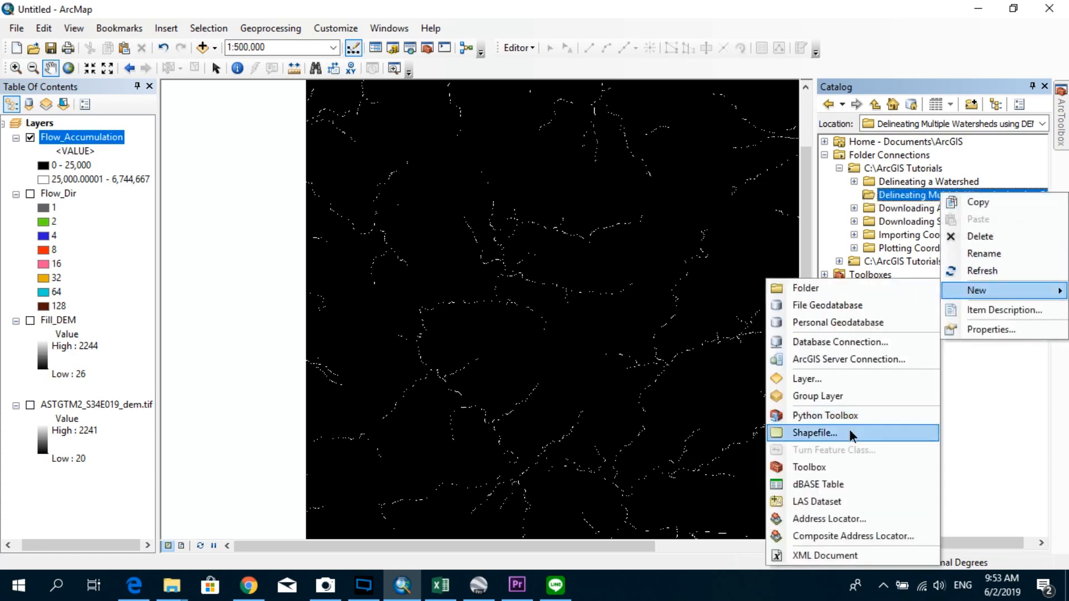
click(814, 433)
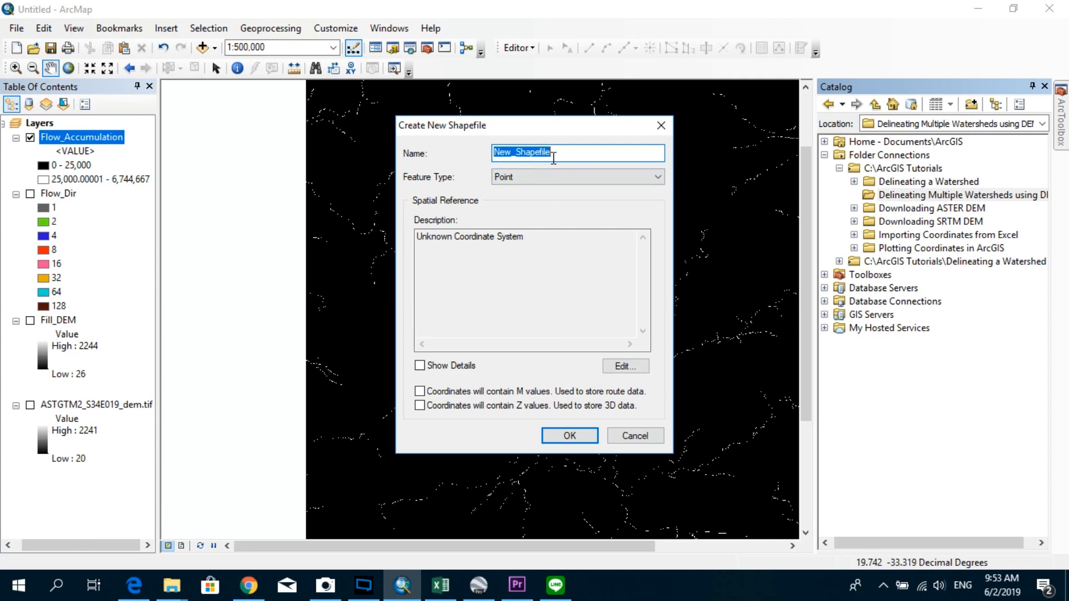
text(Sub_catchments)
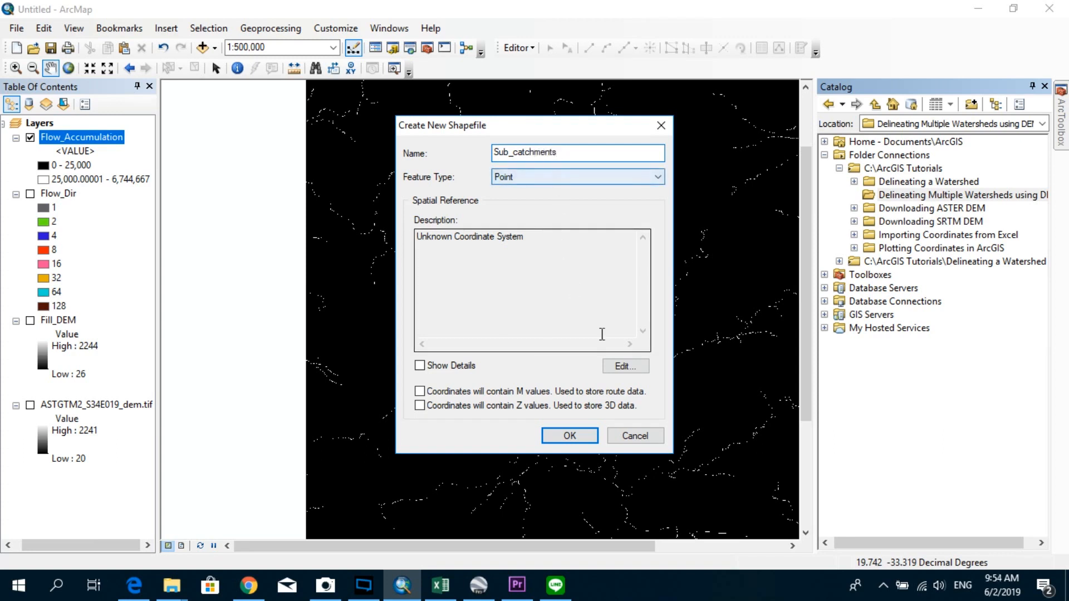
Assign the geographic coordinate system WGS 1984 to the new Sub_catchments shapefile and create it
click(623, 366)
click(510, 171)
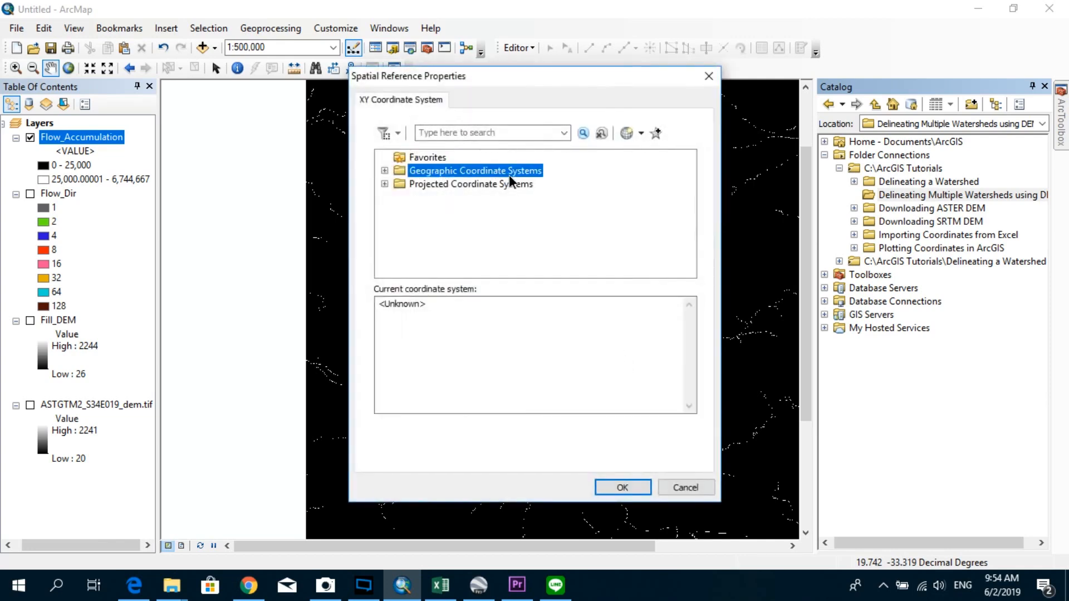
double_click(508, 171)
scroll(509, 231, down, 3)
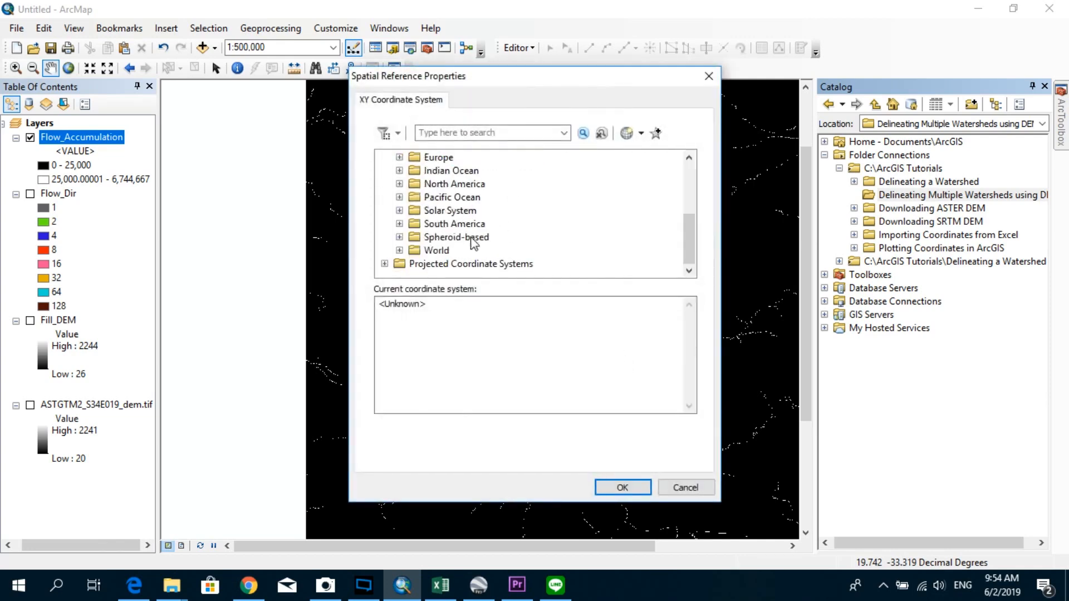
double_click(451, 245)
click(470, 251)
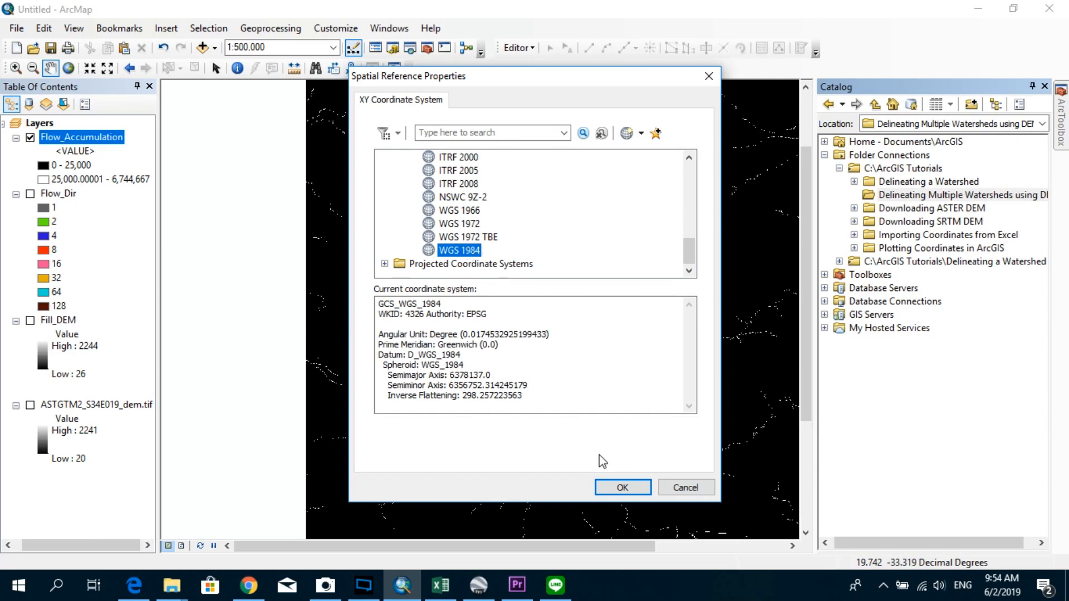
click(618, 489)
click(576, 436)
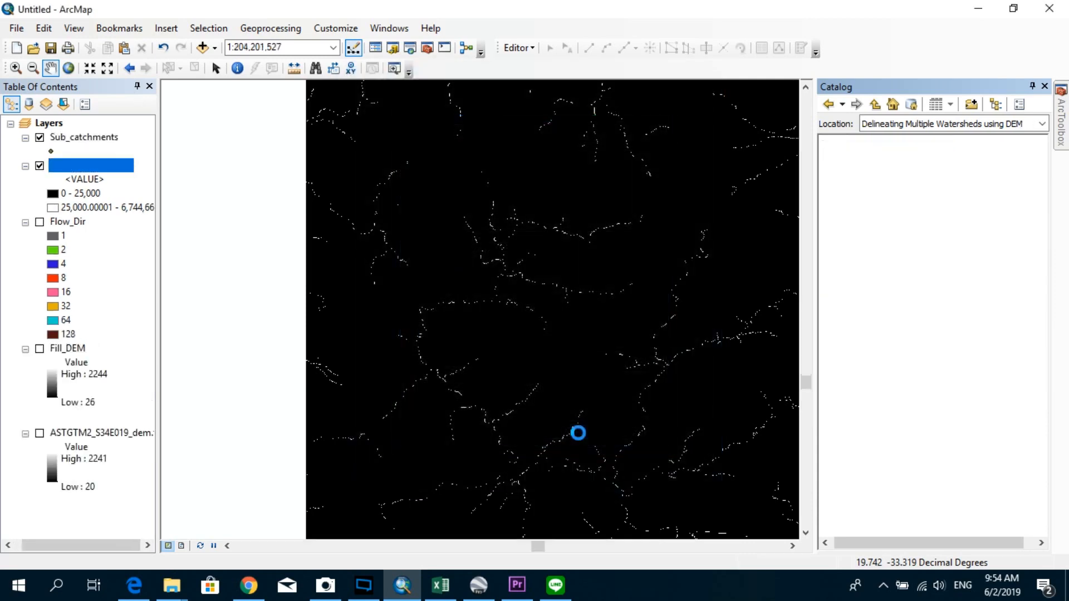
Start an edit session on the Sub_catchments layer
click(516, 47)
click(532, 66)
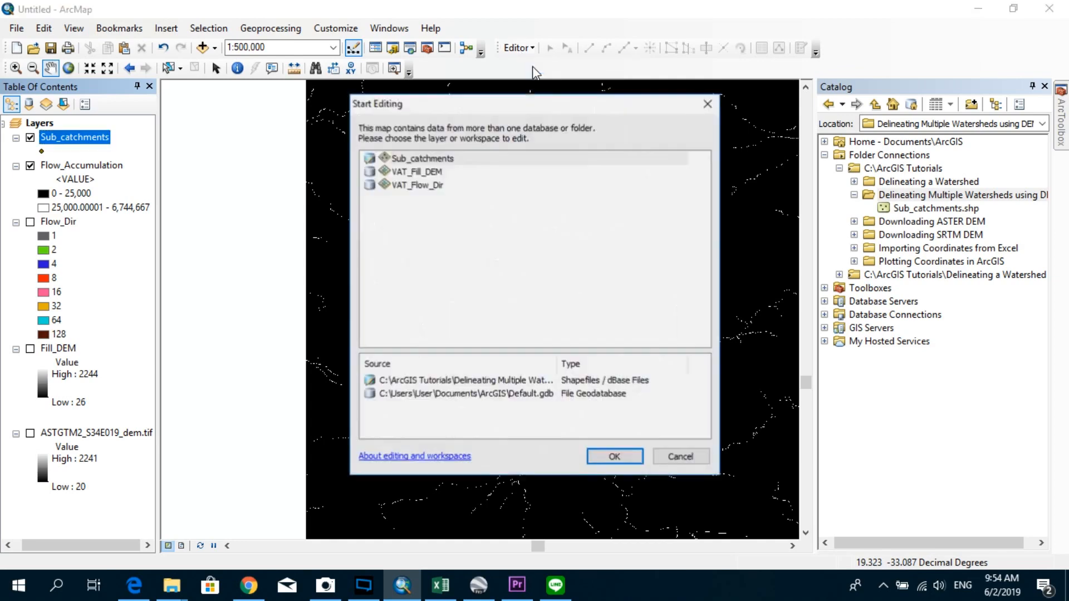
click(452, 160)
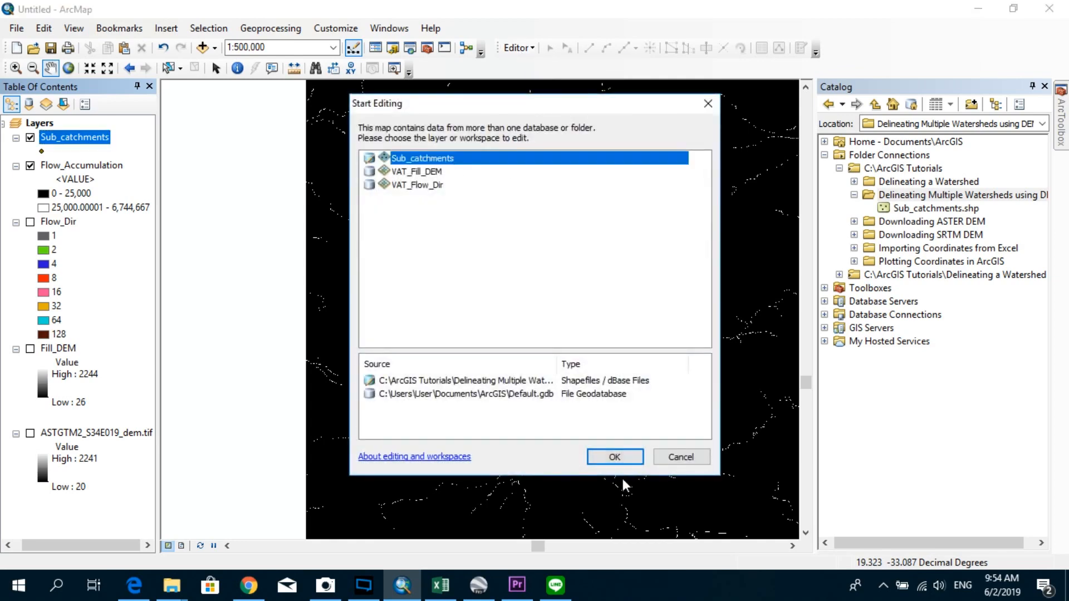
click(615, 457)
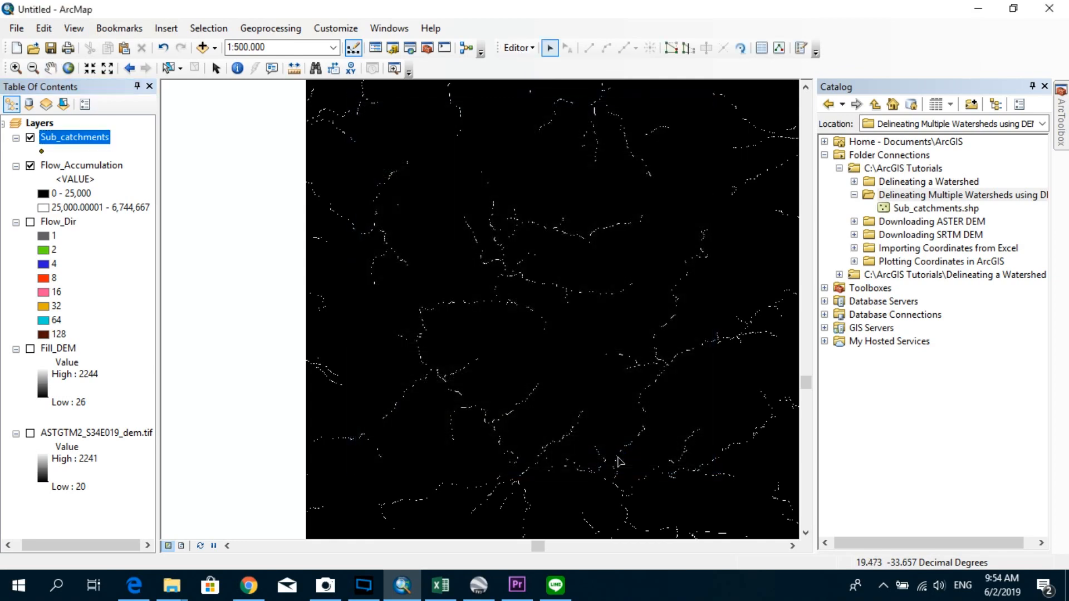
Set up point creation for the Sub_catchments layer using its feature template and the Point construction tool, with the Catalog closed
click(513, 49)
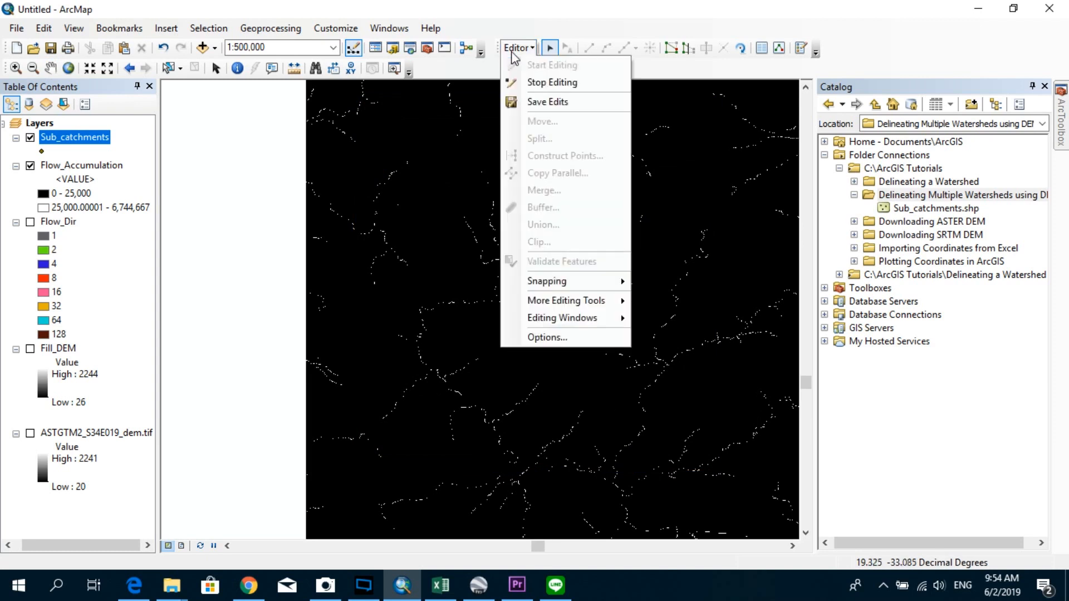
mouse_move(589, 323)
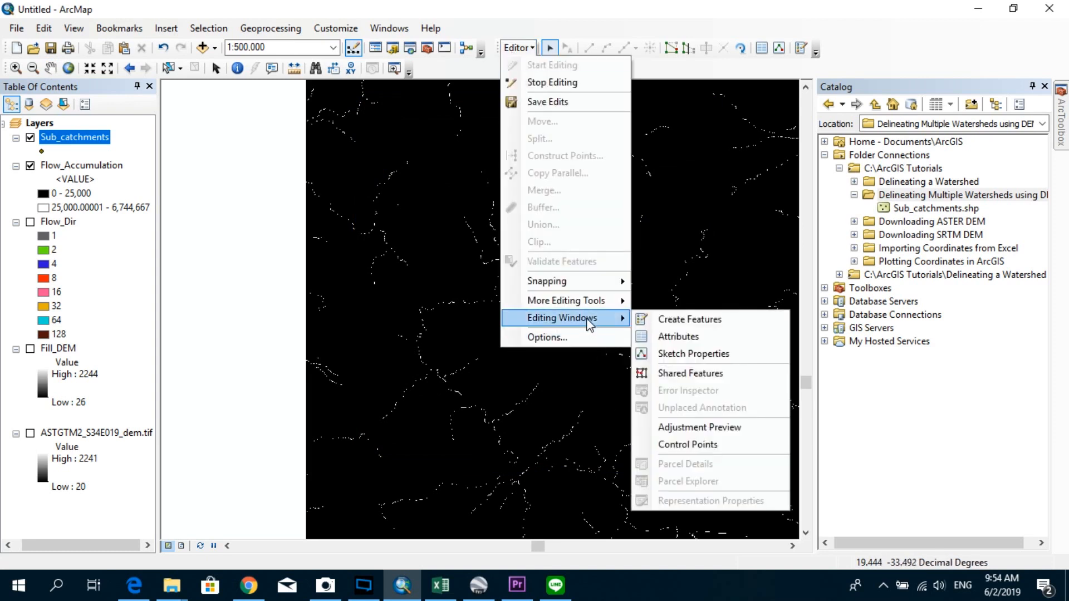
click(689, 321)
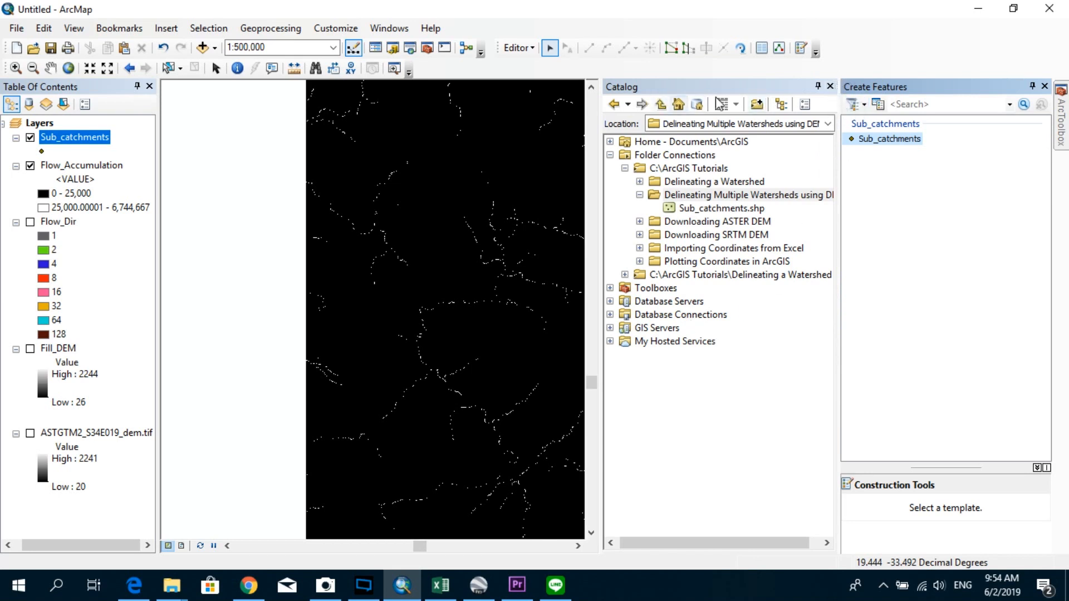
click(830, 87)
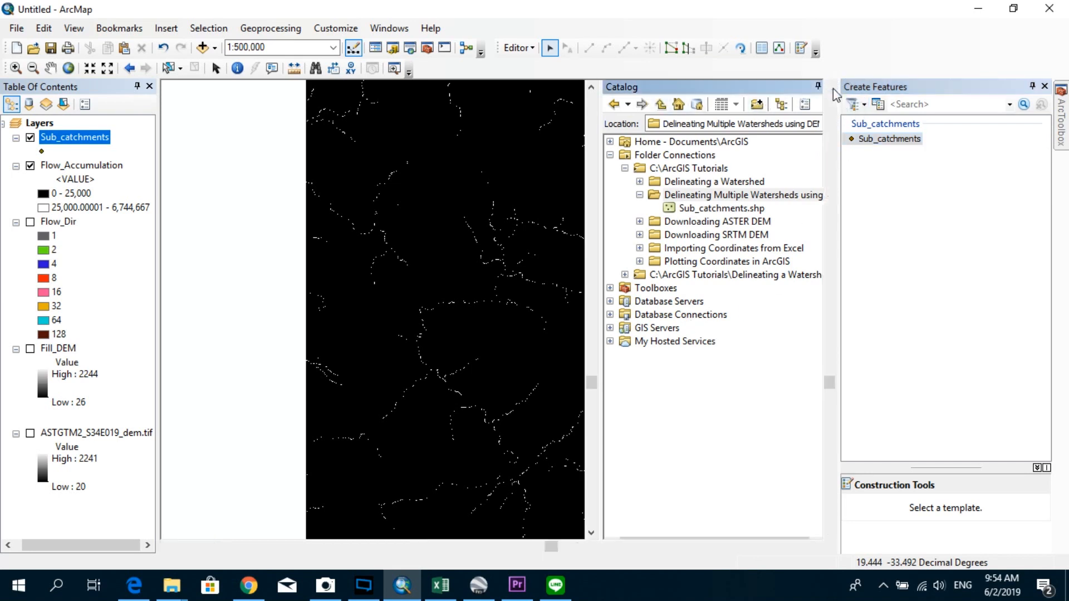
click(889, 144)
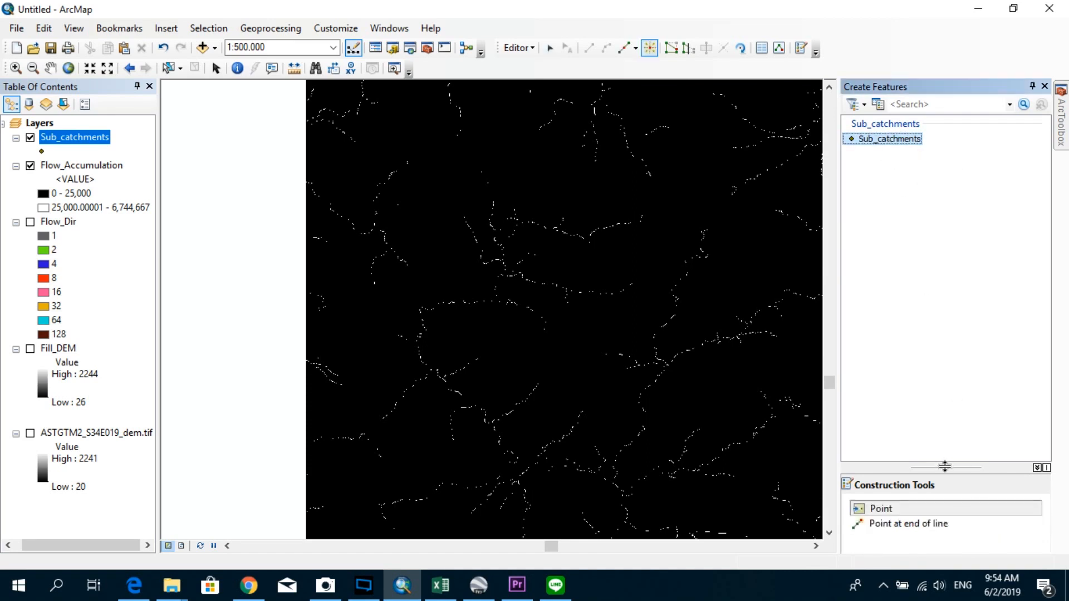
drag(945, 466, 947, 332)
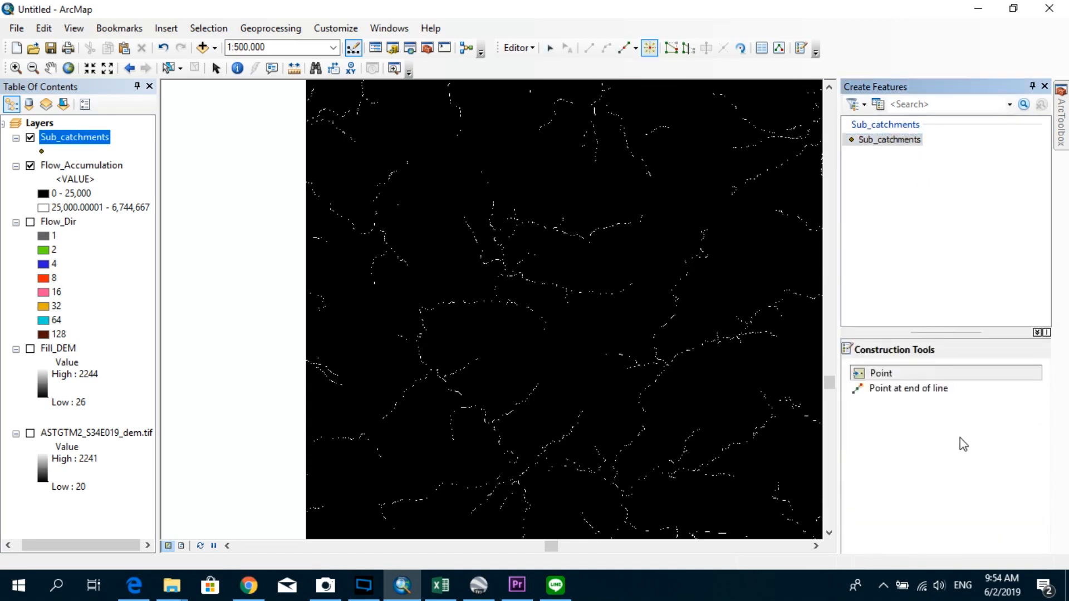
click(884, 375)
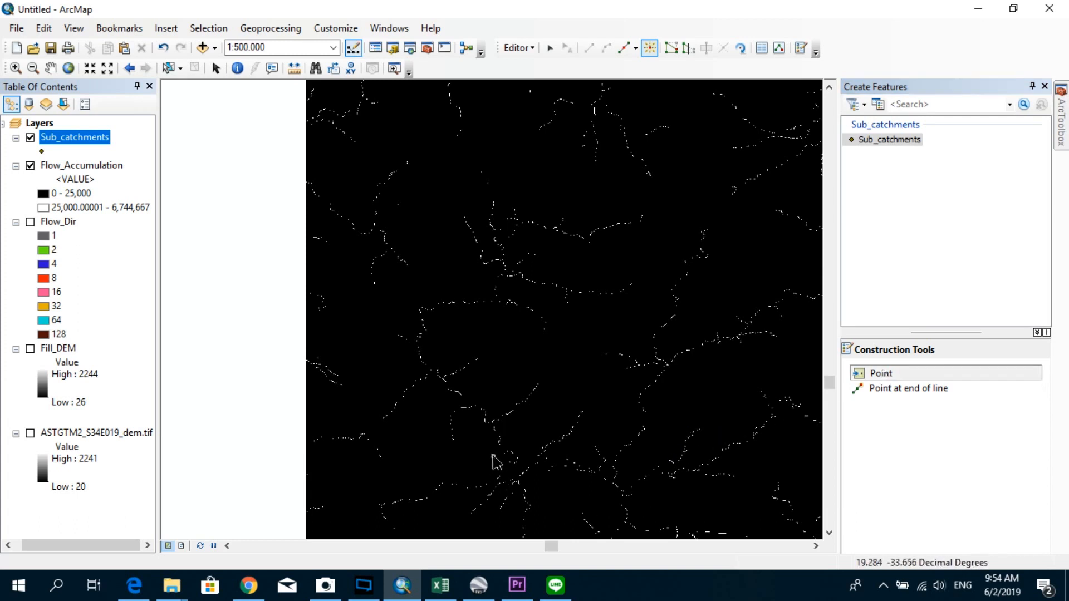
Place an outlet point on the northern tributary cell just upstream of the stream junction near 19.286, -33.616
scroll(484, 431, up, 3)
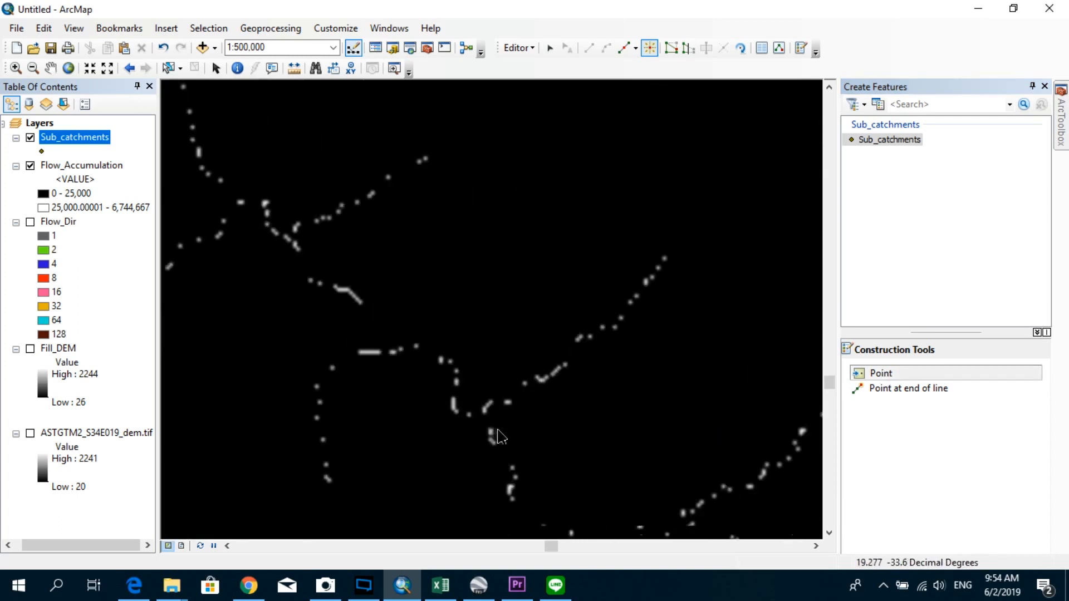
scroll(493, 434, up, 4)
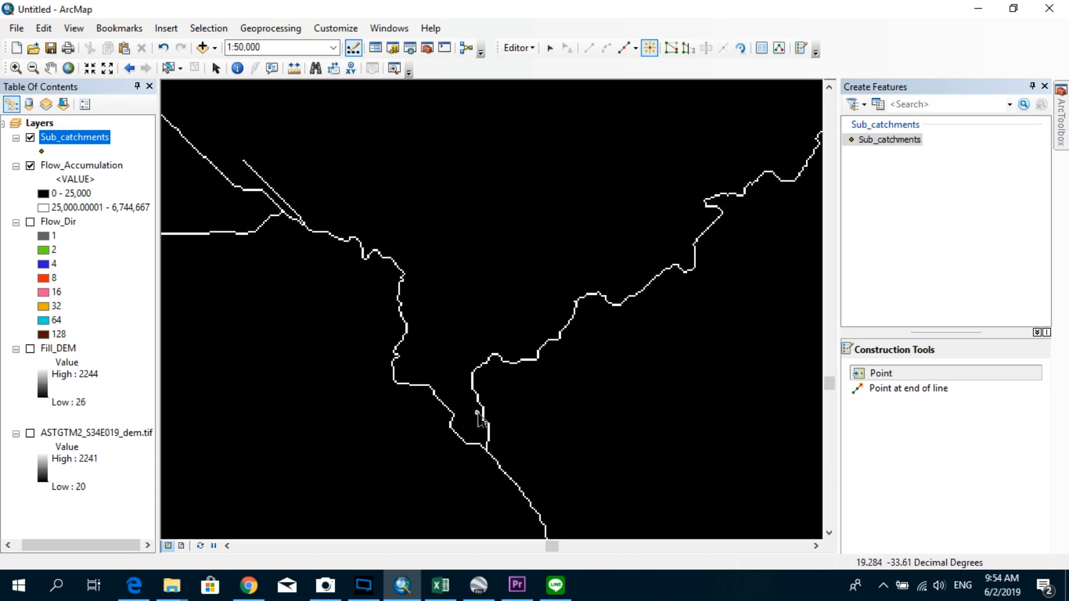
scroll(480, 419, up, 1)
scroll(632, 325, up, 3)
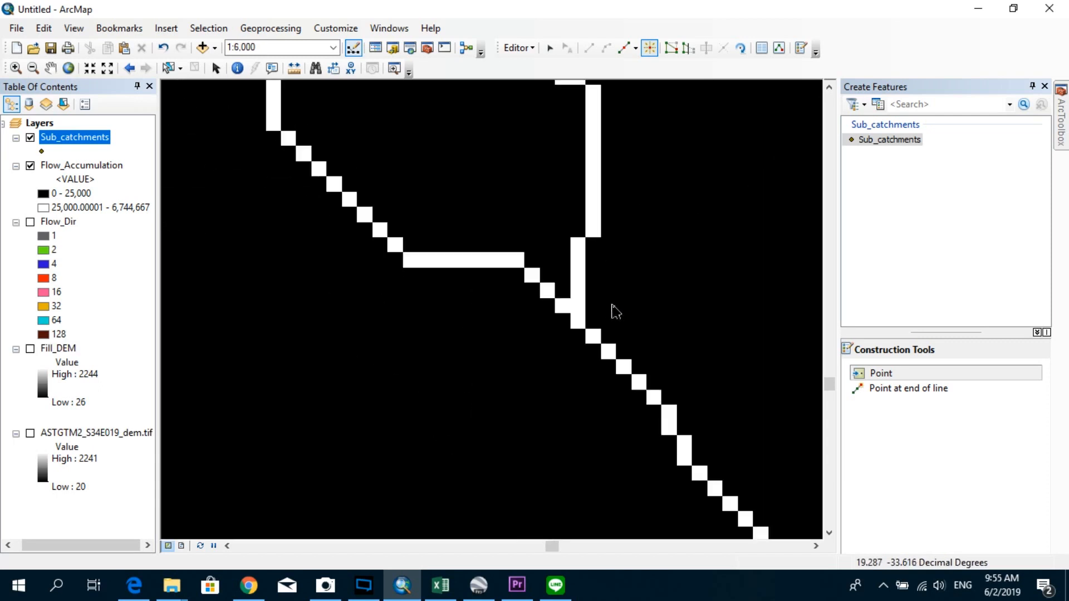
click(578, 288)
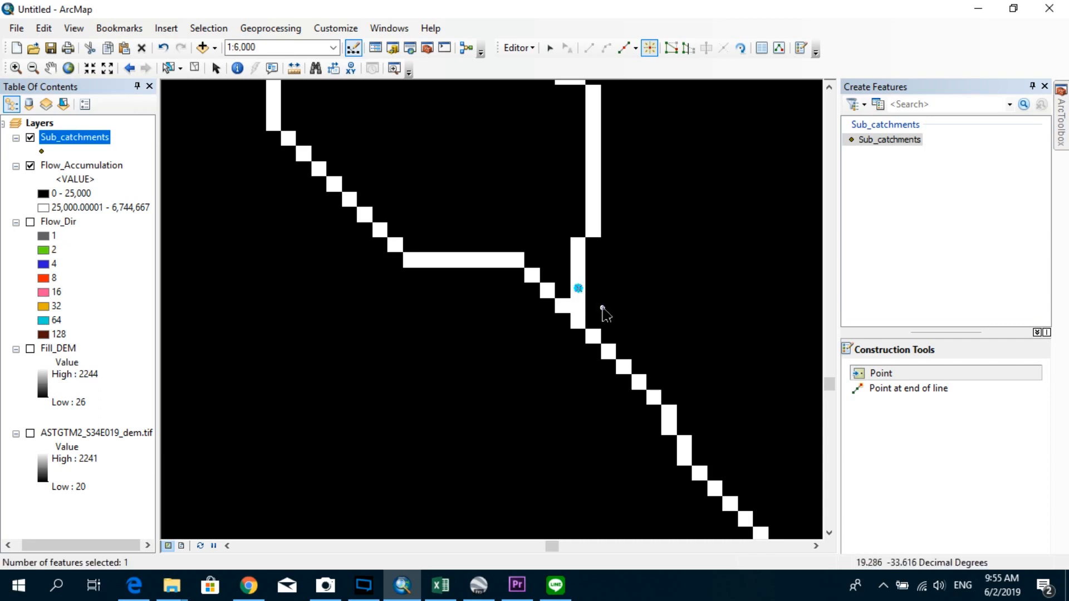
Place an outlet point on the western tributary cell just before it joins the main stream near 19.255, -33.58
scroll(599, 318, down, 5)
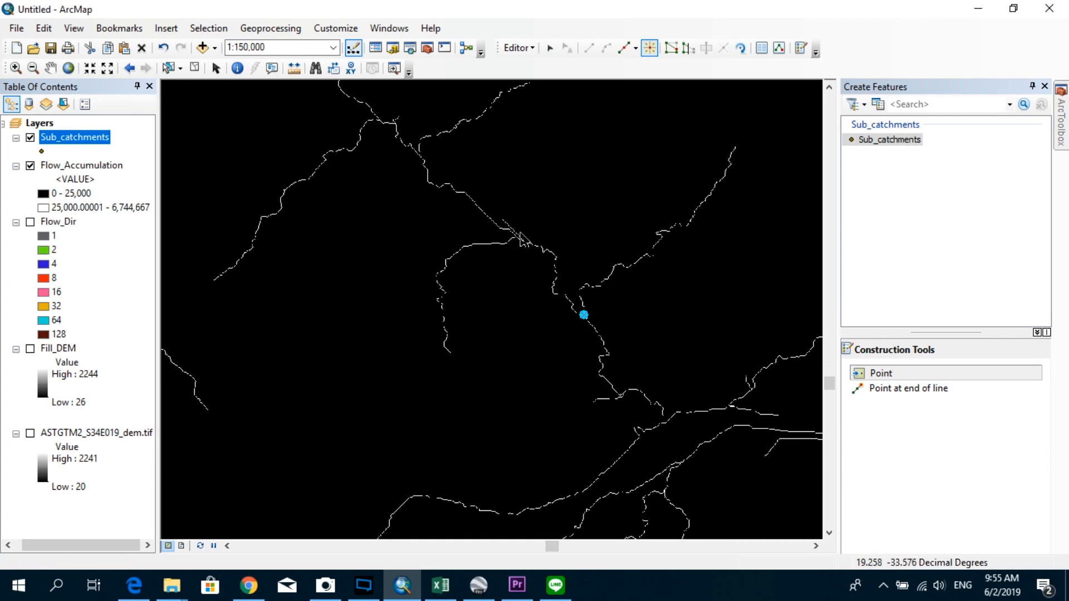
scroll(512, 243, up, 3)
scroll(512, 243, up, 5)
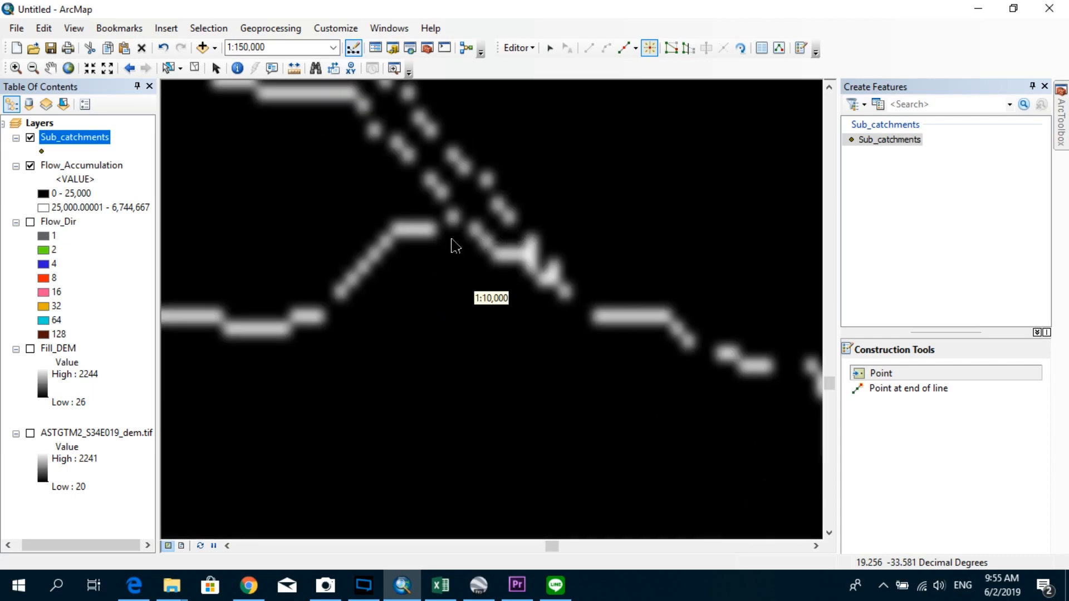
scroll(443, 244, up, 1)
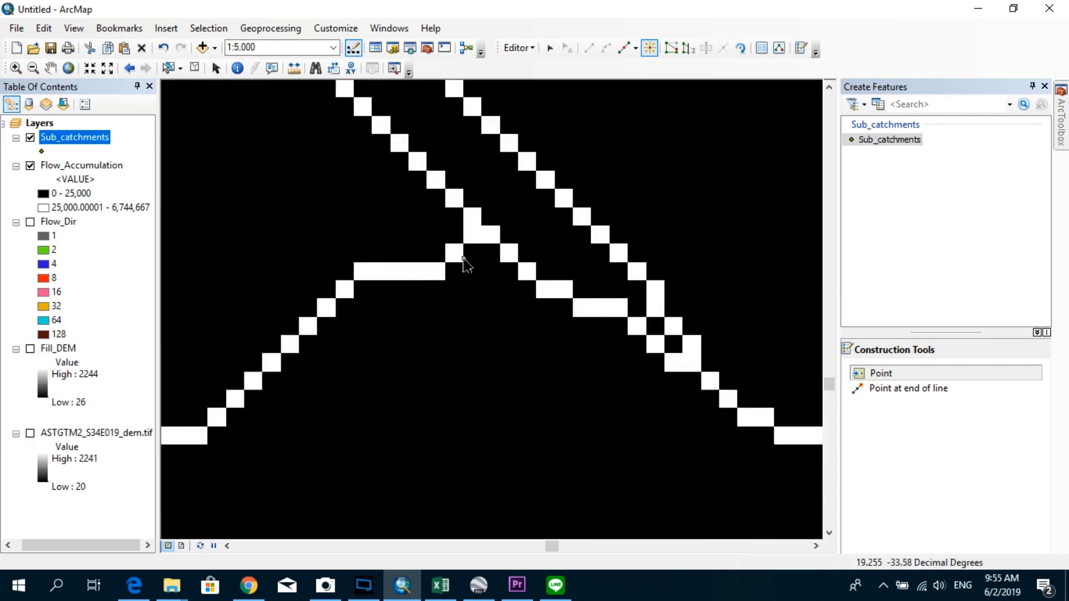
click(455, 254)
Place an outlet point on the northeastern tributary just above the next upstream junction, near 19.211, -33.542
scroll(520, 317, down, 5)
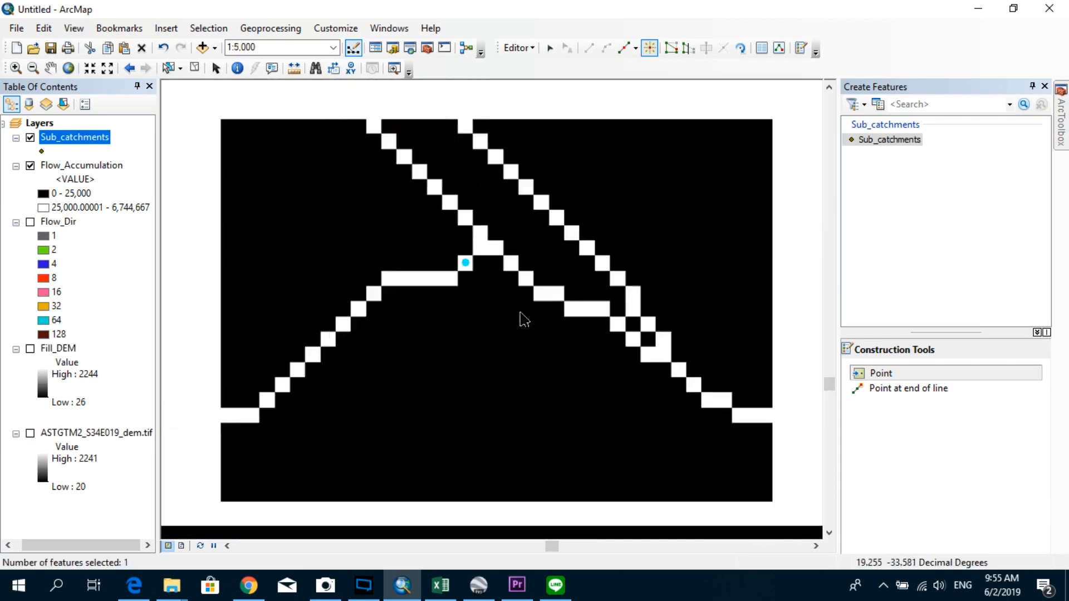
scroll(487, 332, down, 1)
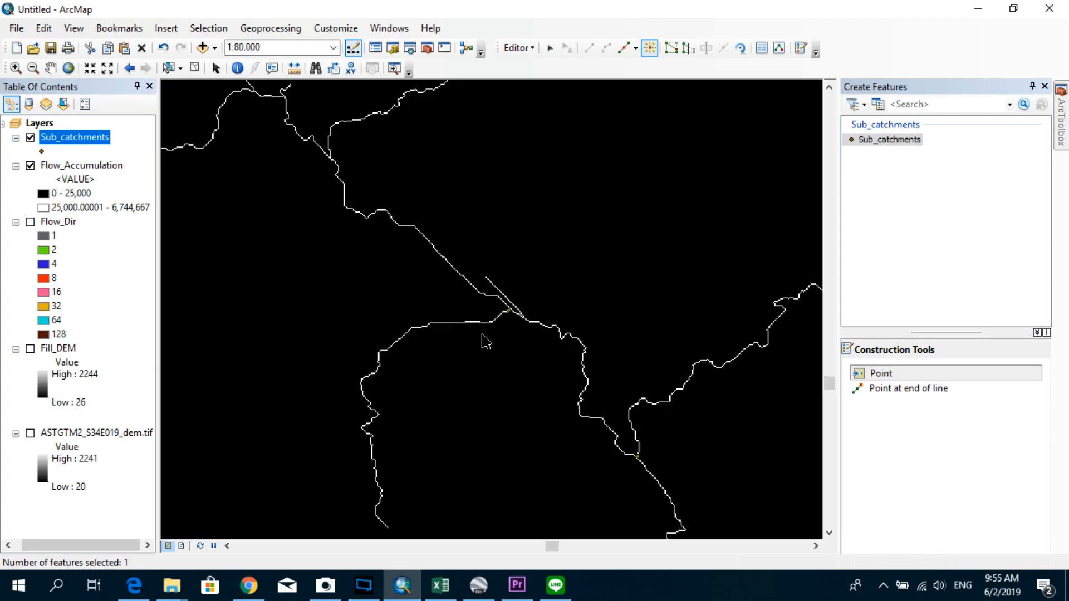
scroll(387, 307, down, 2)
scroll(318, 217, down, 1)
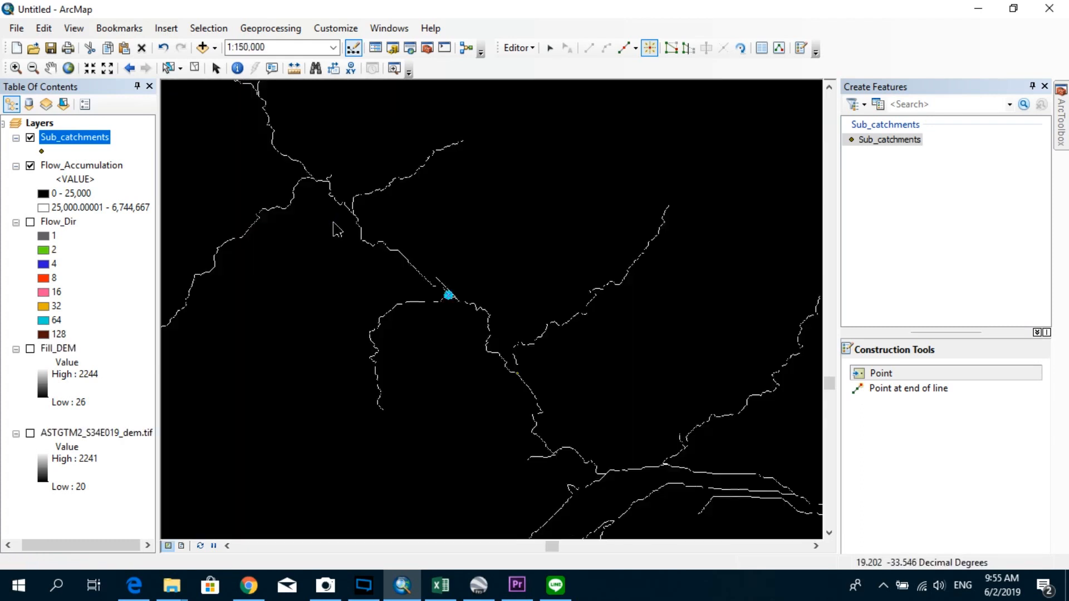
drag(328, 216, 548, 359)
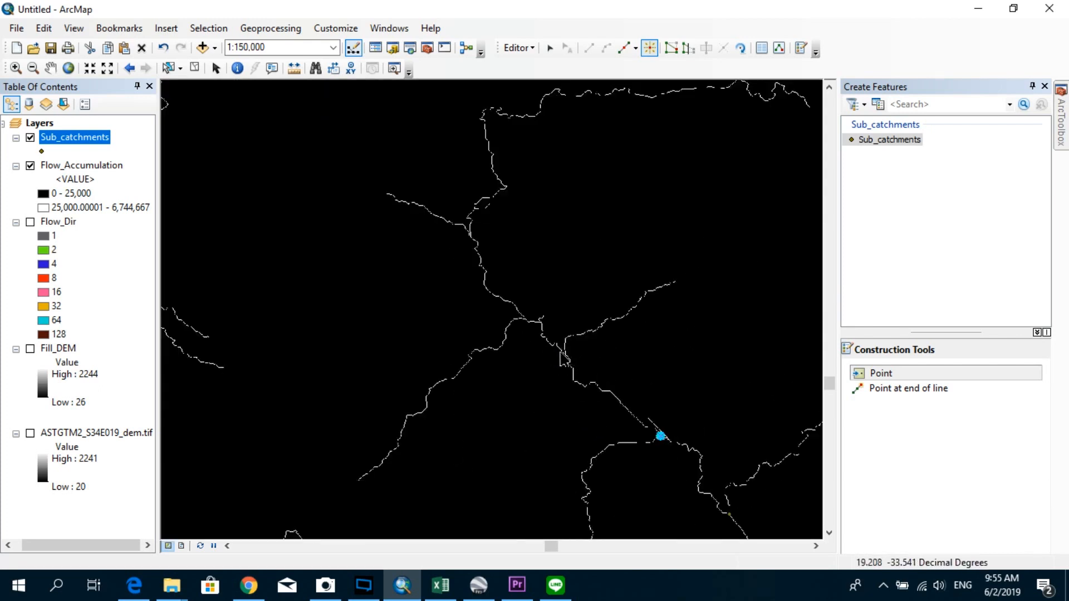
scroll(561, 357, up, 3)
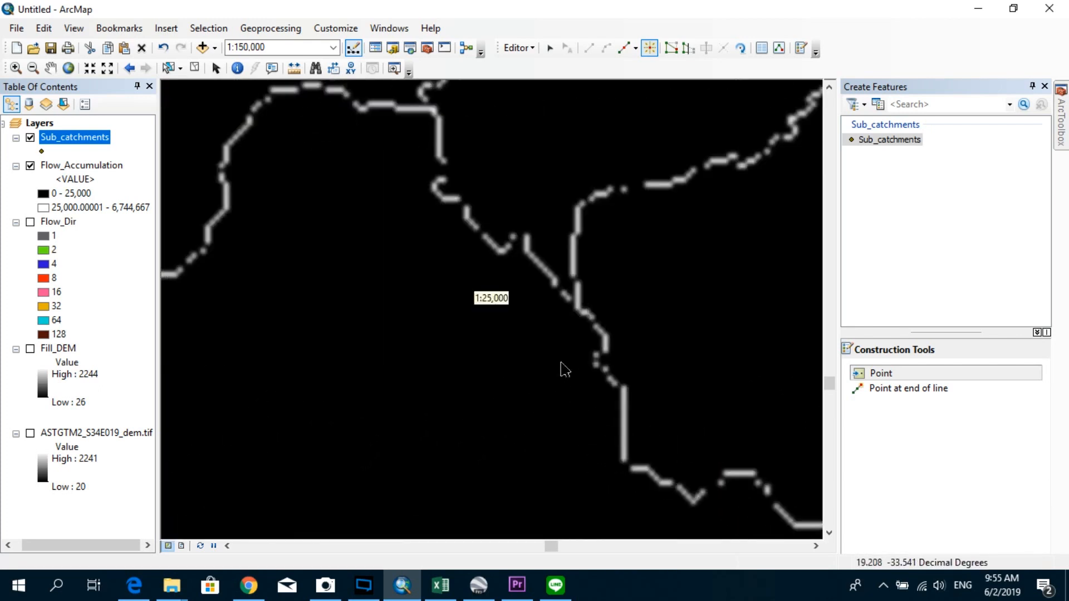
scroll(582, 312, up, 2)
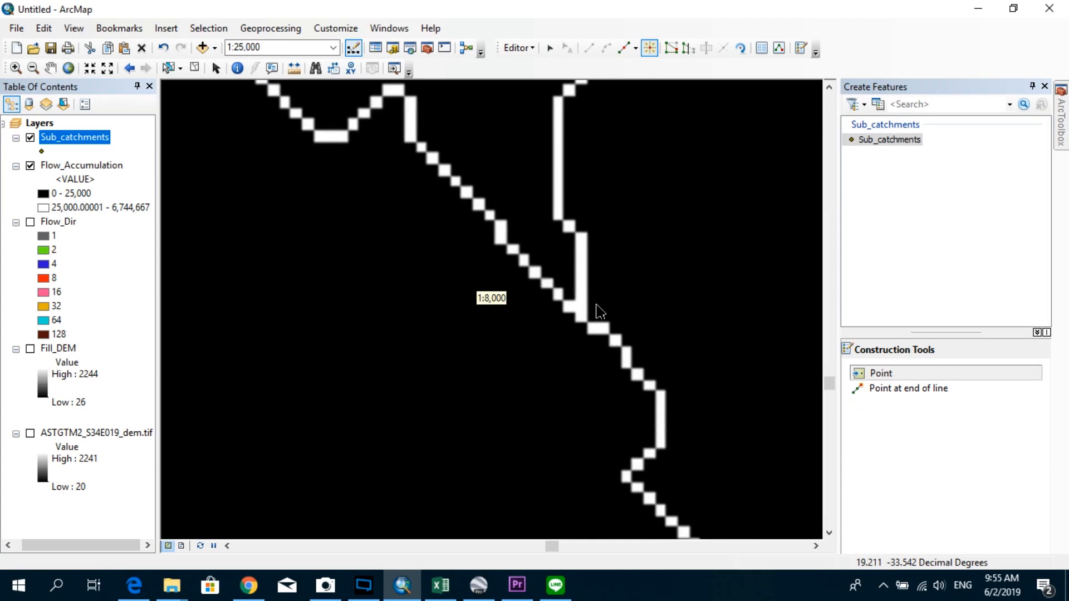
click(583, 301)
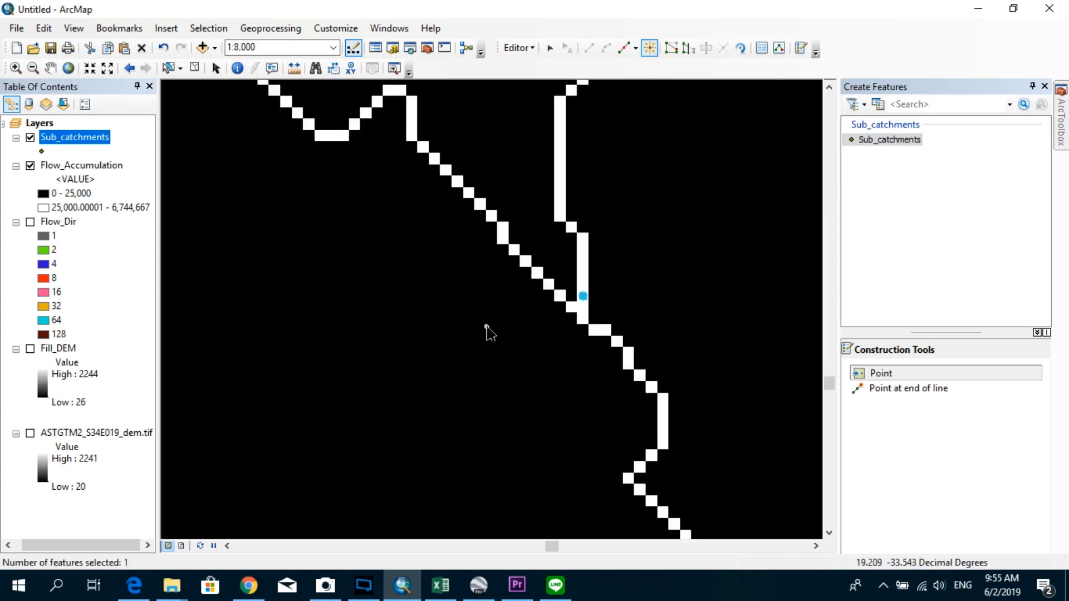
Place an outlet point on the southwestern tributary just before the junction farther northwest, near 19.192, -33.526
scroll(437, 339, down, 3)
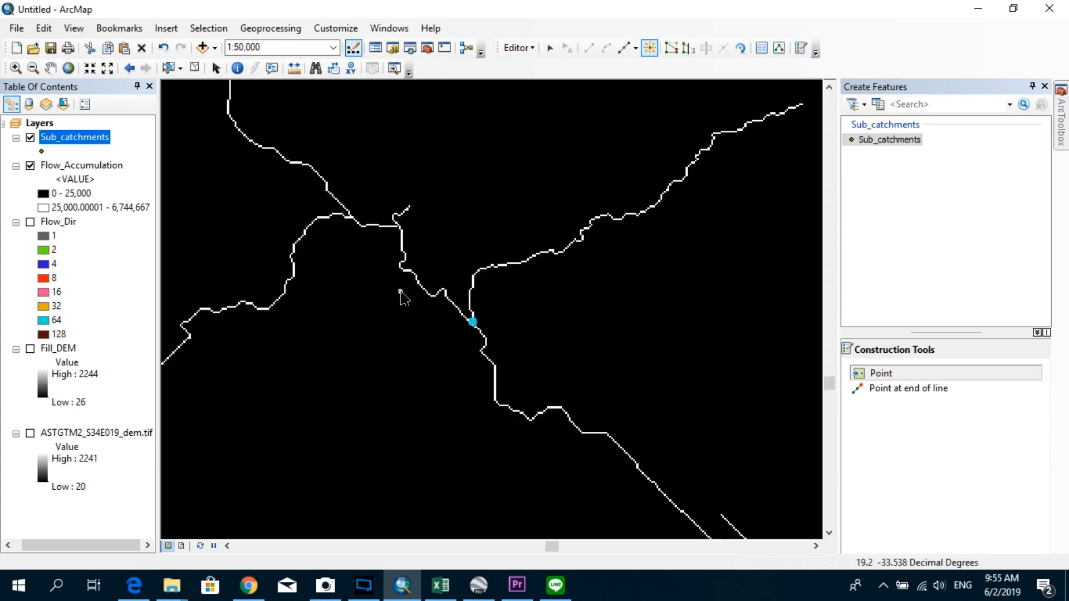
drag(381, 267, 689, 370)
scroll(689, 370, up, 4)
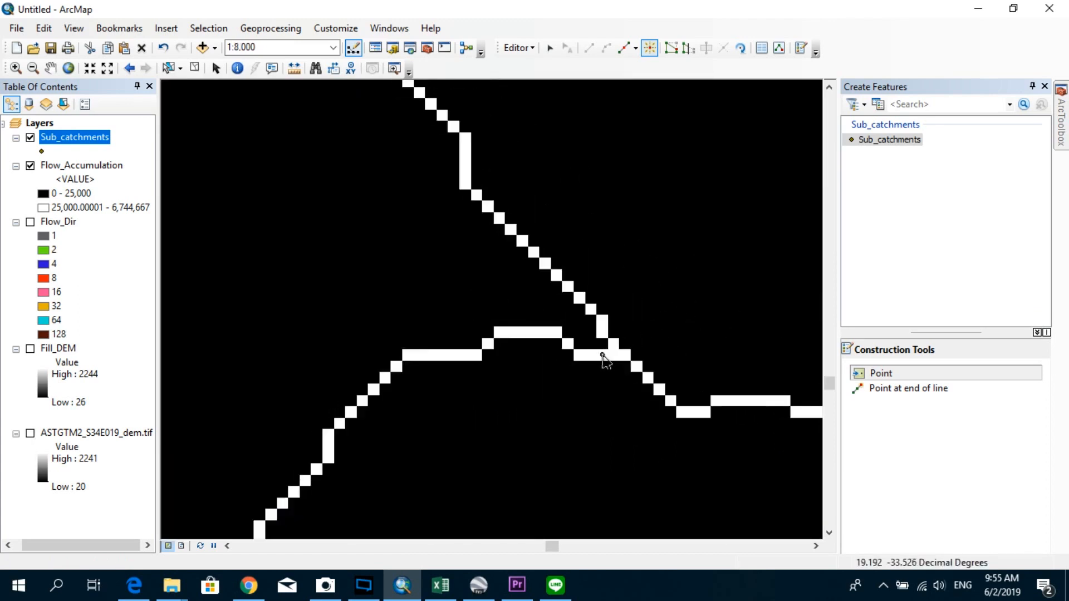
click(603, 355)
End the edit session on Sub_catchments and save the edits
scroll(607, 396, down, 3)
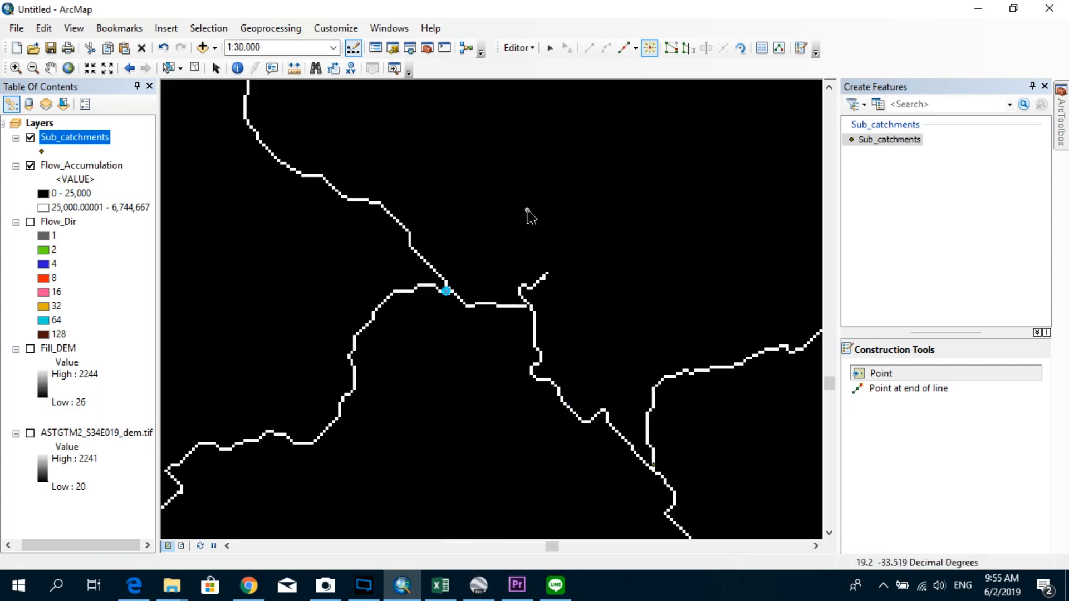
scroll(635, 402, down, 2)
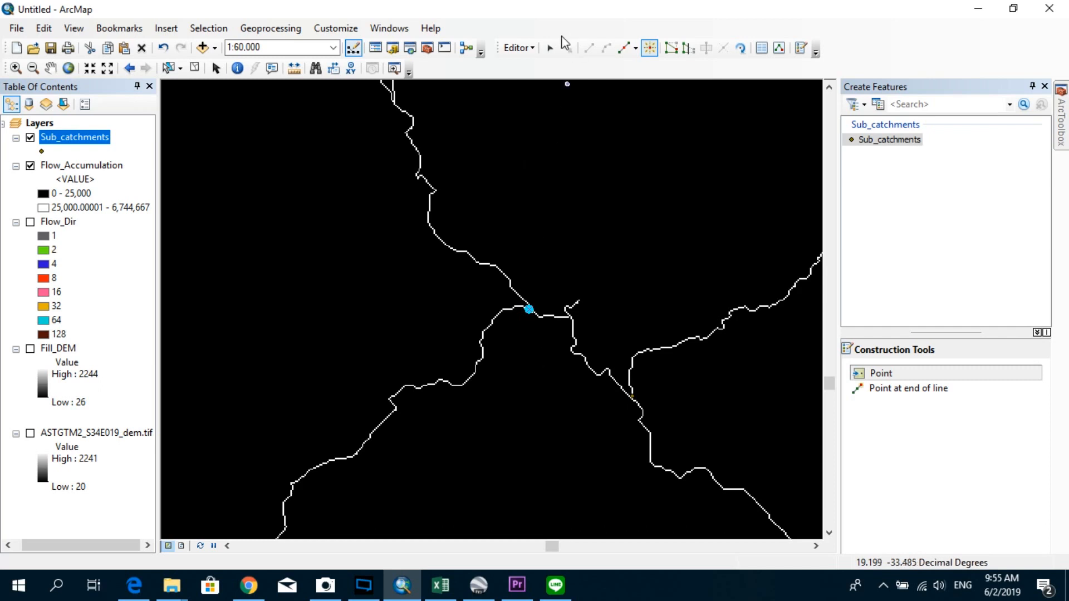
click(518, 48)
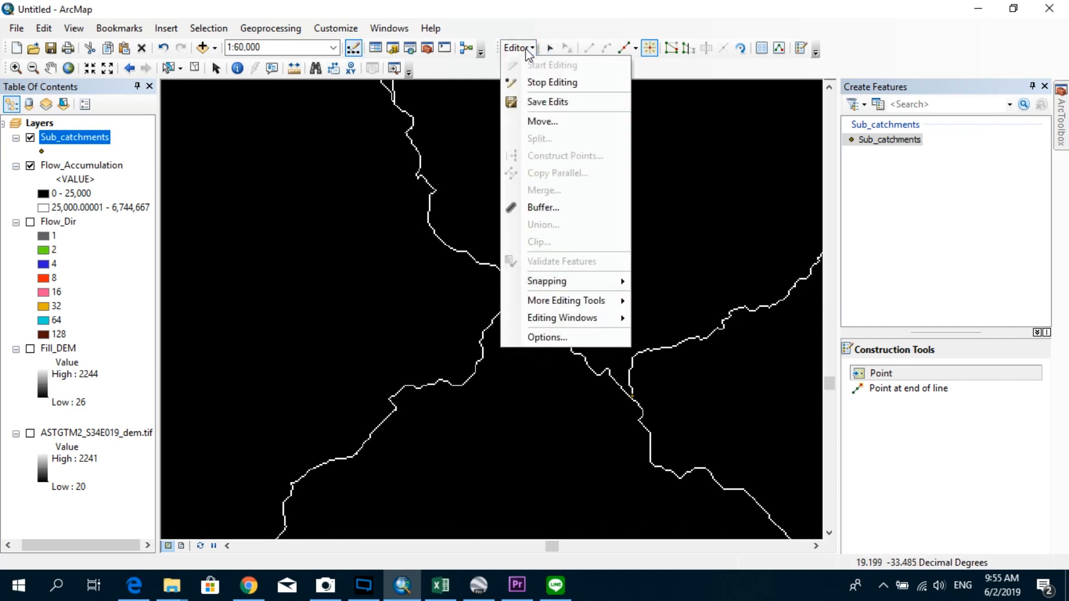
click(543, 81)
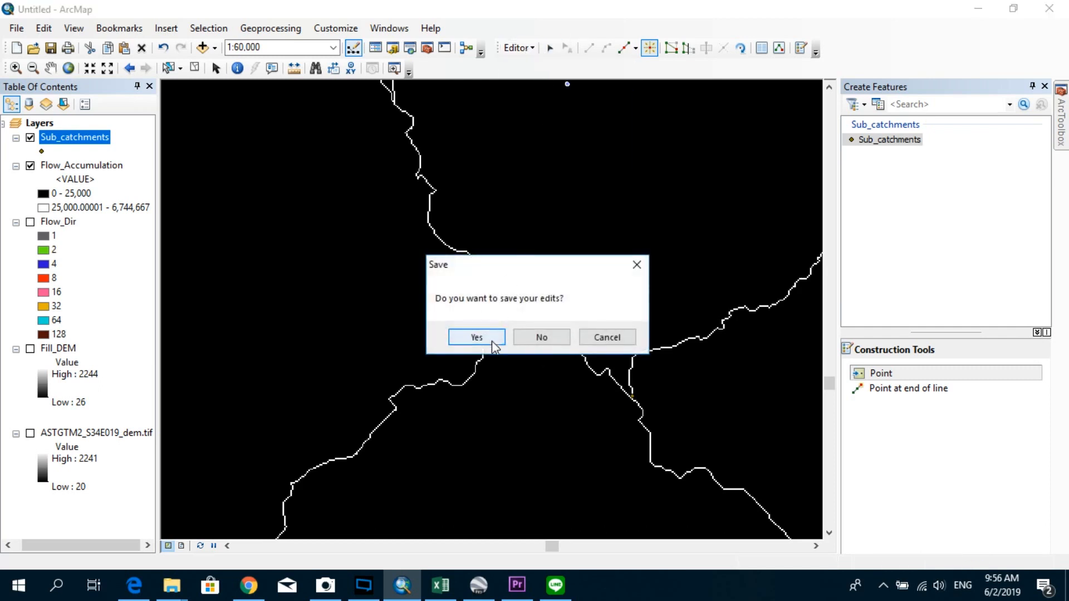
click(485, 334)
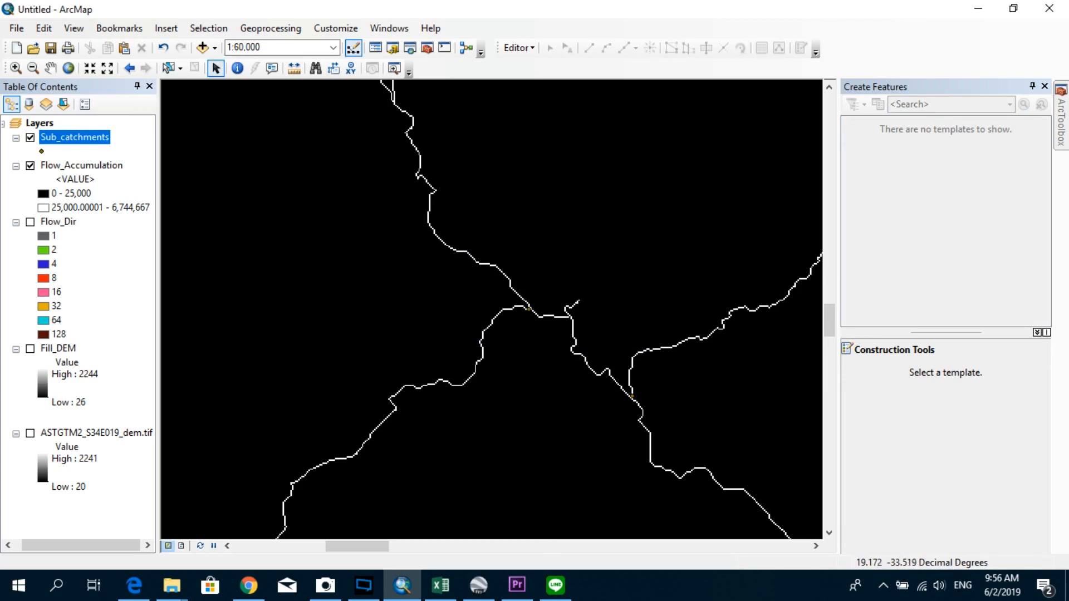
Open the attribute table of the Sub_catchments layer
right_click(78, 142)
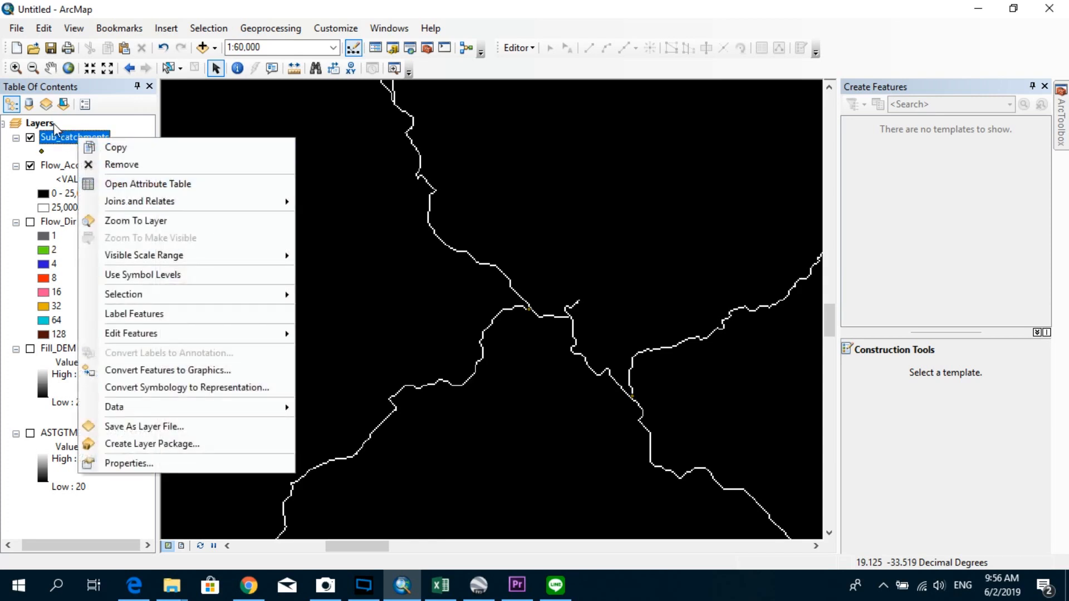
click(158, 182)
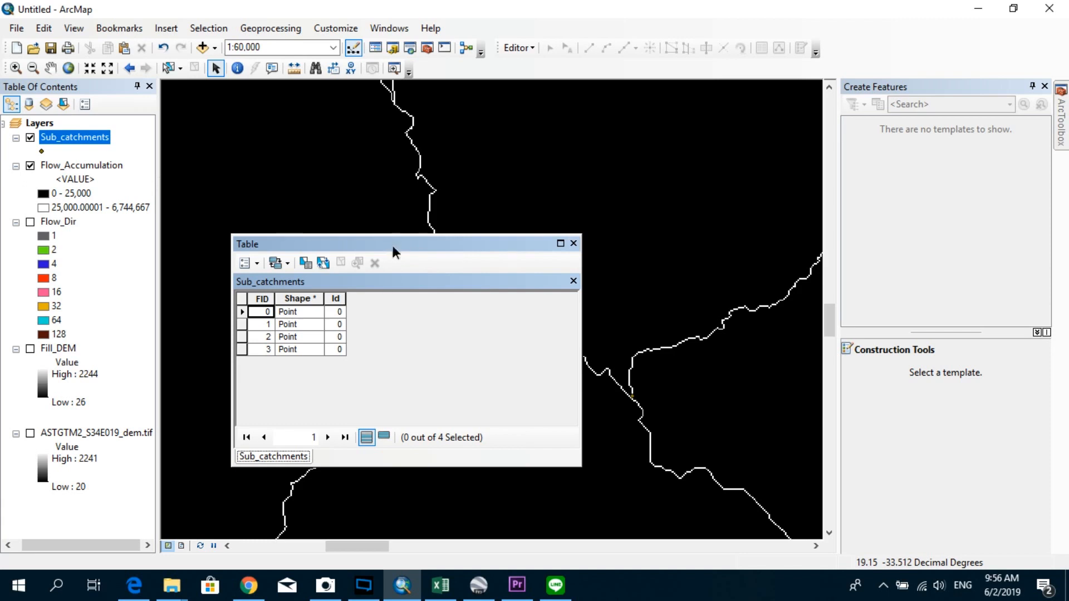
drag(392, 246, 515, 244)
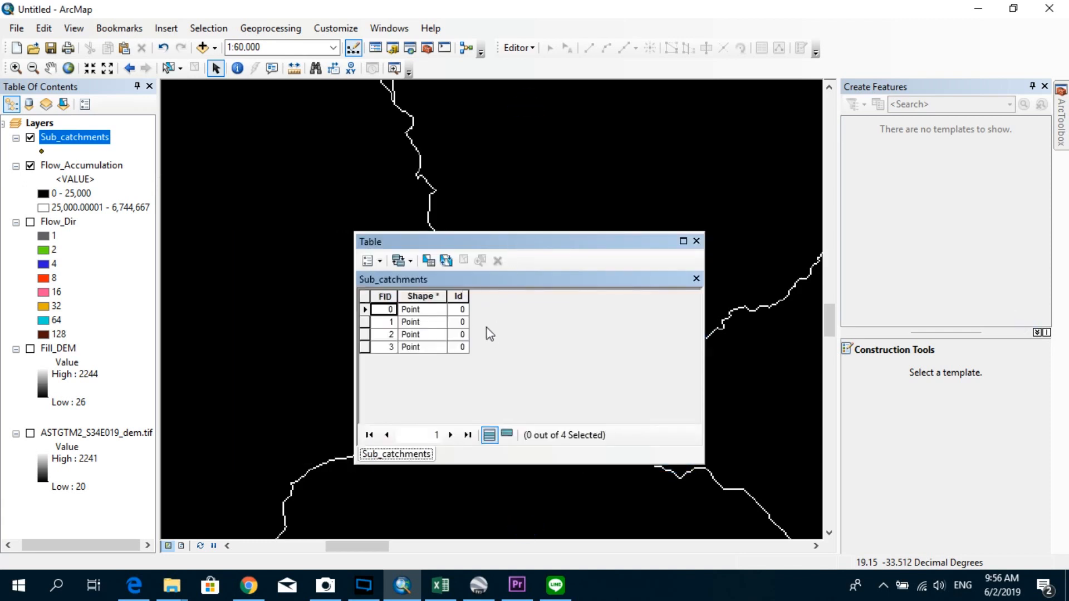
Examine each point record in the Sub_catchments table, including its FID, Shape and Id values
click(365, 309)
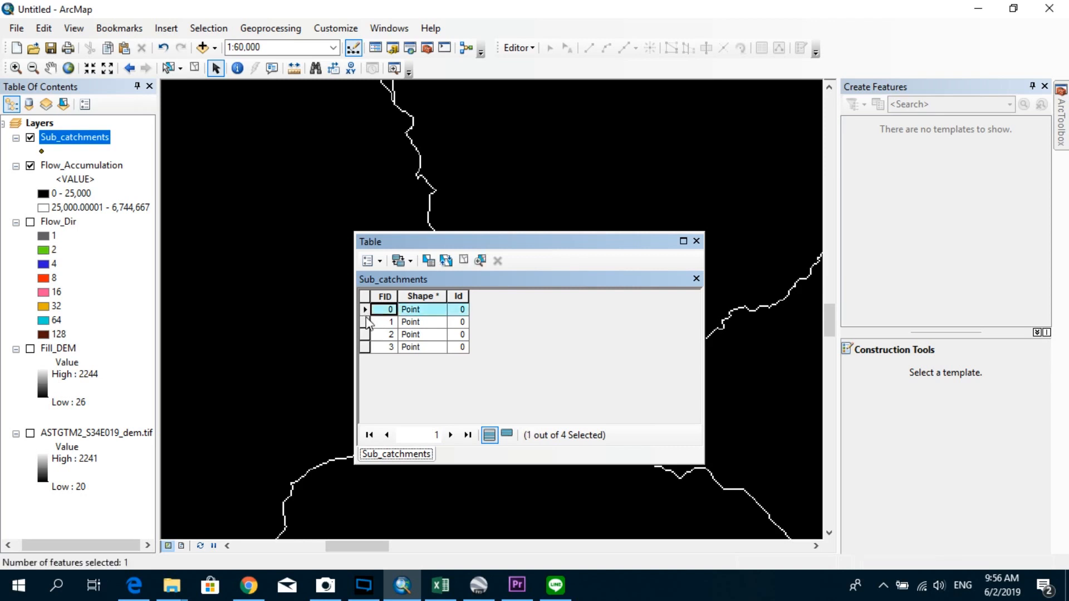
click(366, 321)
click(367, 334)
click(365, 346)
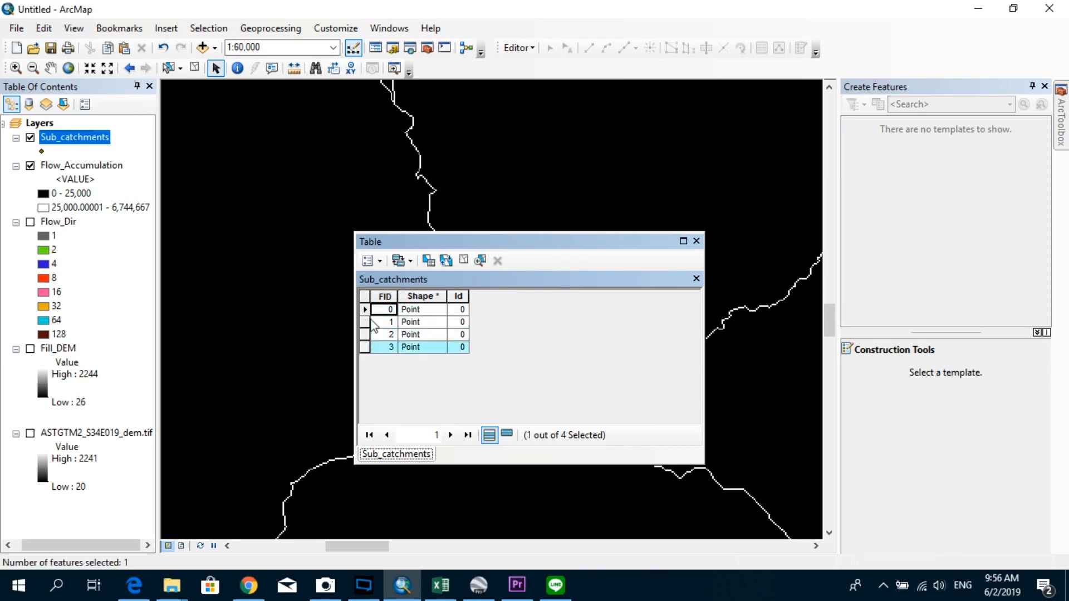
click(365, 309)
click(366, 322)
click(367, 335)
click(365, 345)
click(459, 296)
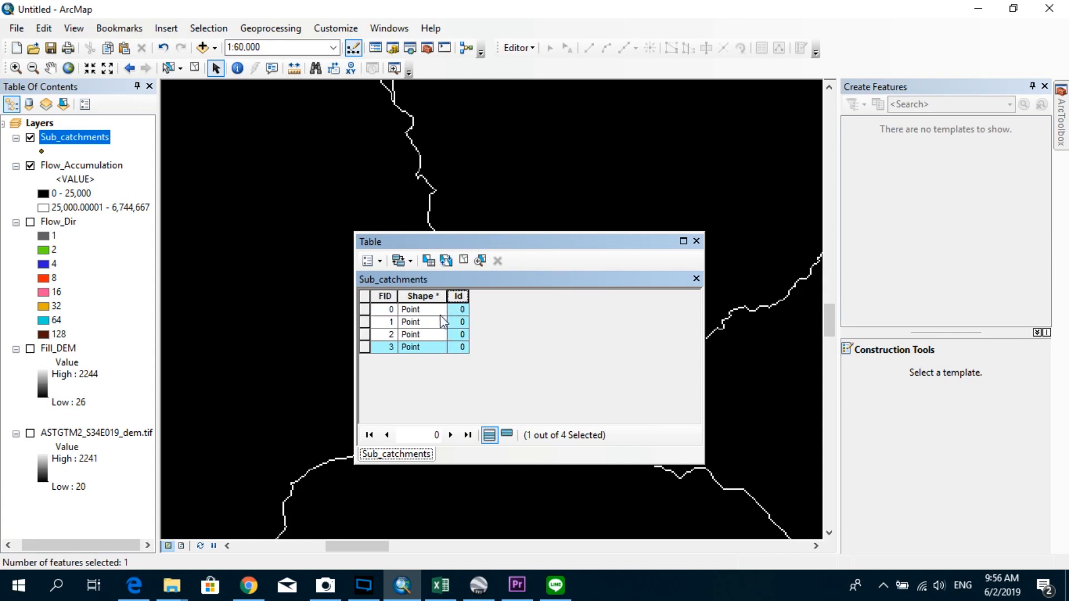
click(442, 335)
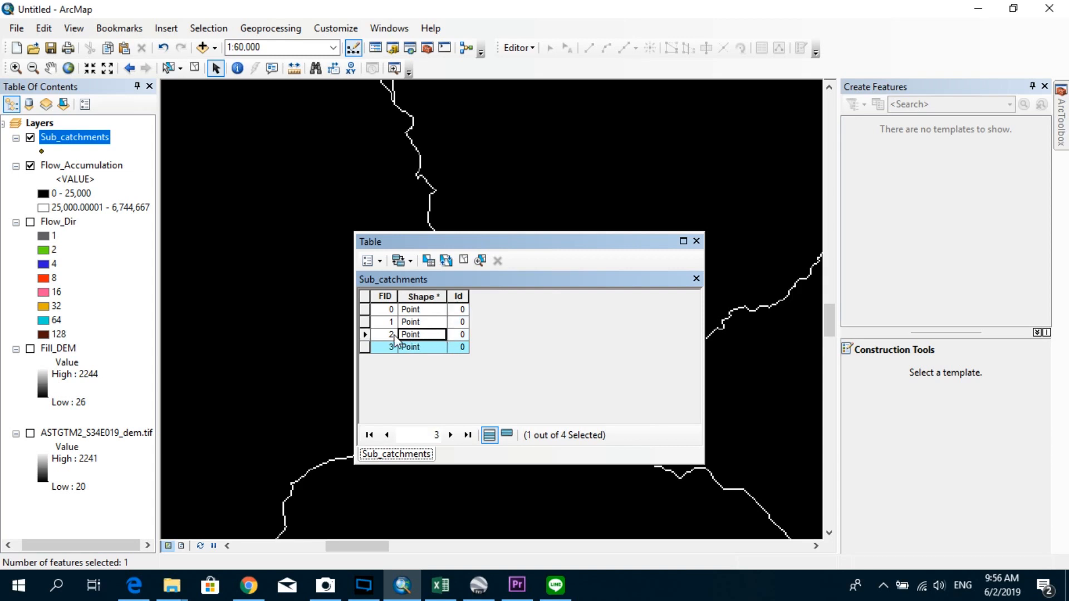
Add a Short Integer field named Such_Cat_ID to the Sub_catchments table, accepting the automatic rename to Such_Cat_I
click(365, 310)
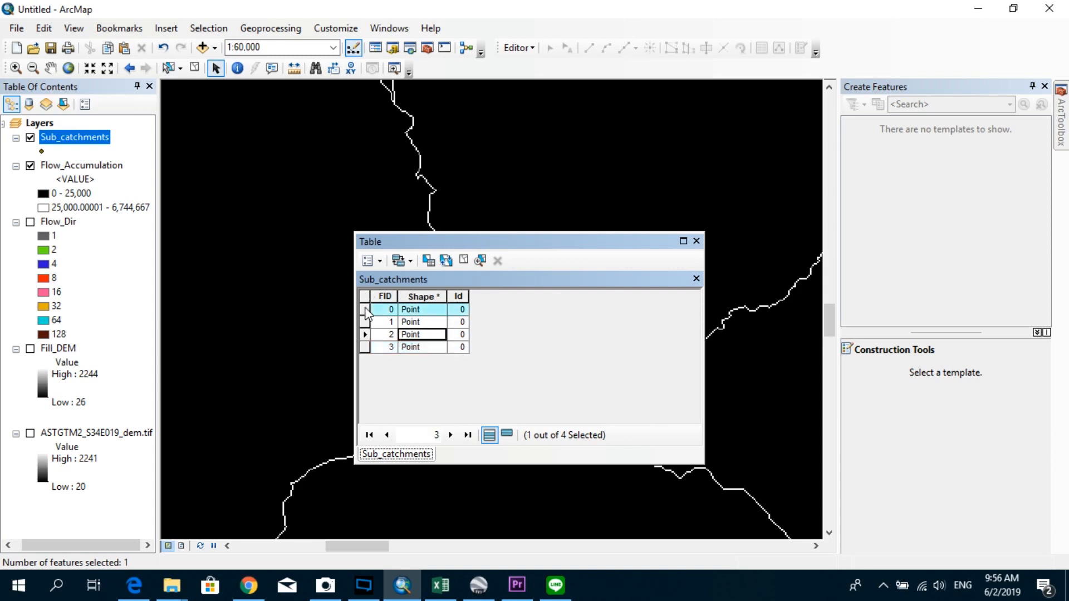
click(379, 261)
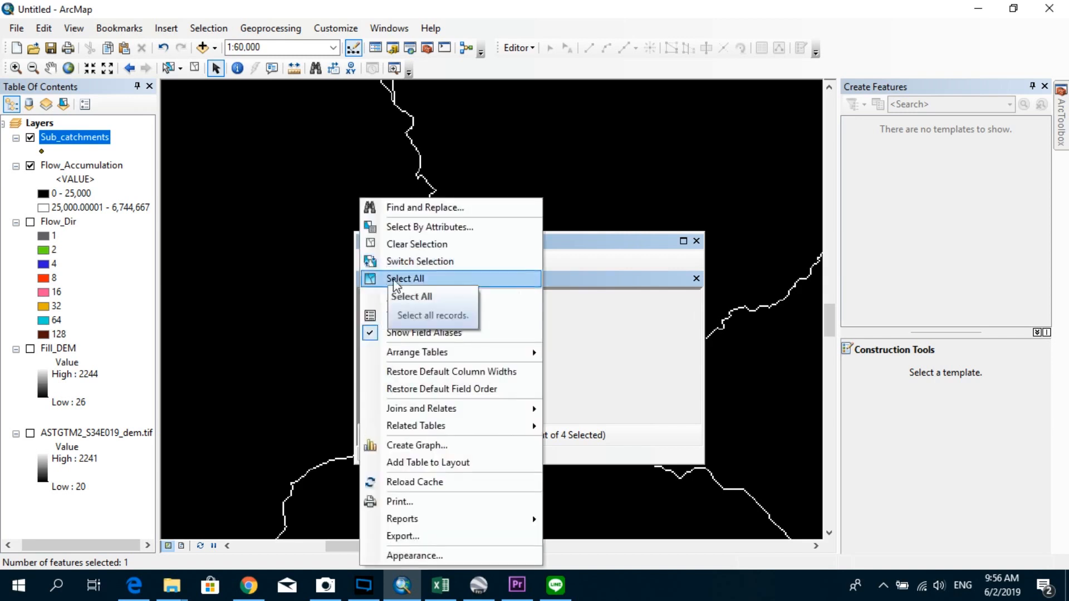
click(436, 300)
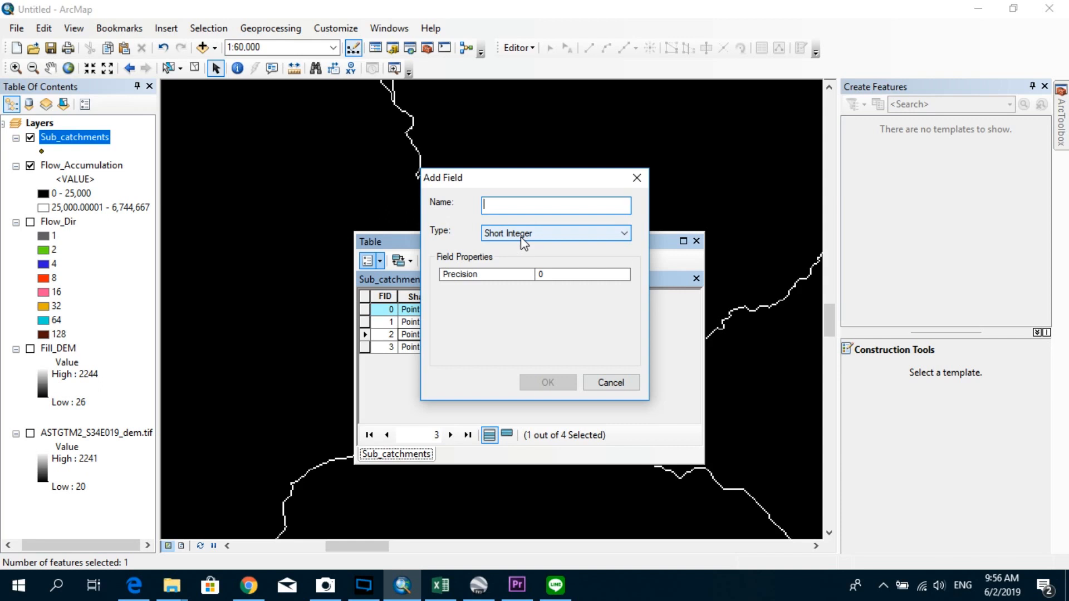
text(Such)
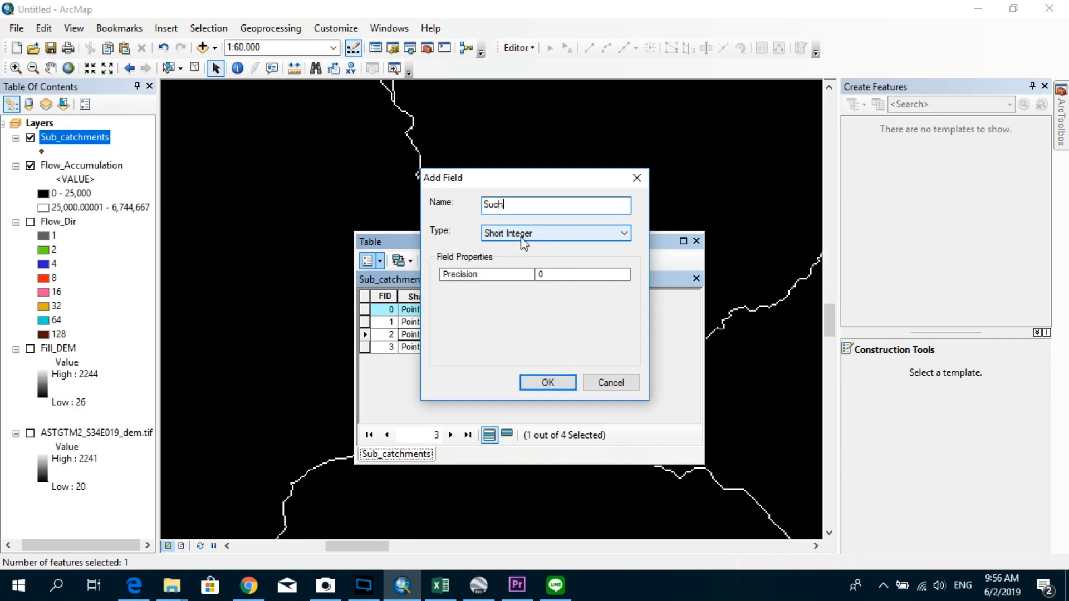
text(_Cat_ID)
click(527, 236)
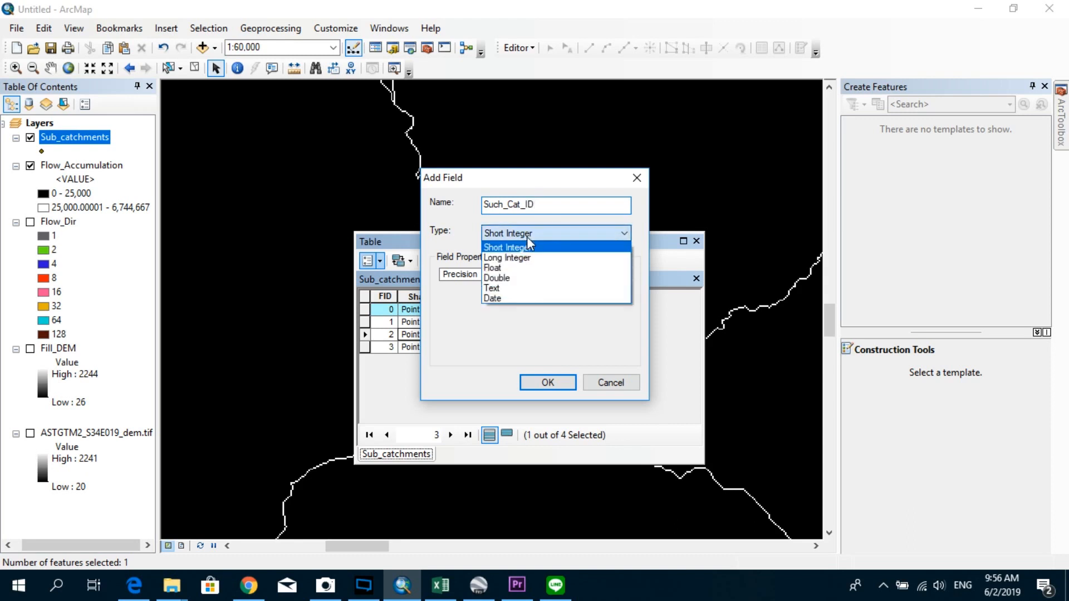
click(528, 251)
click(556, 385)
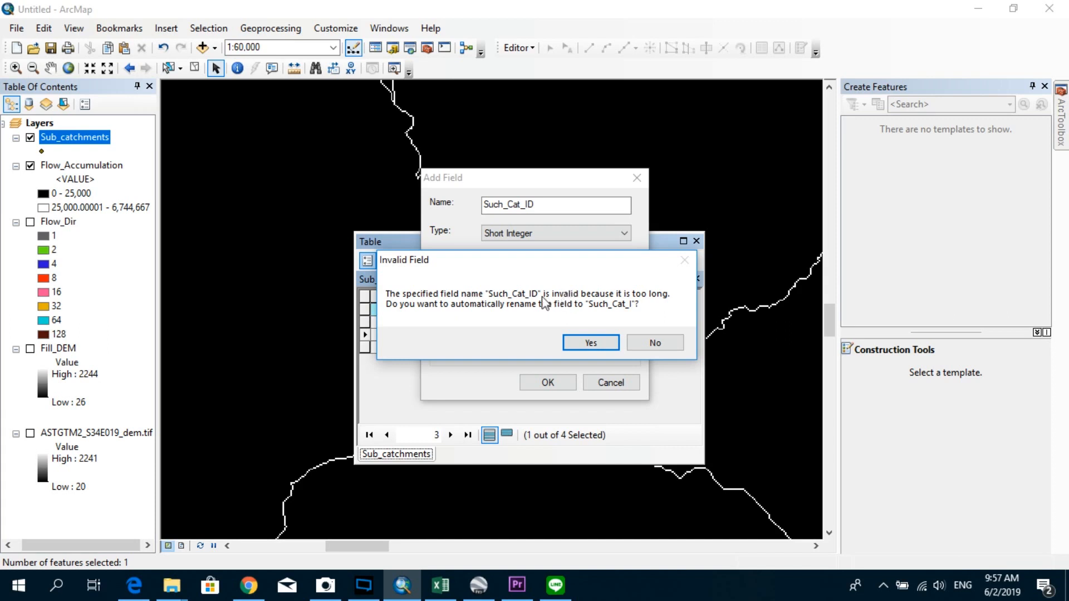
click(603, 344)
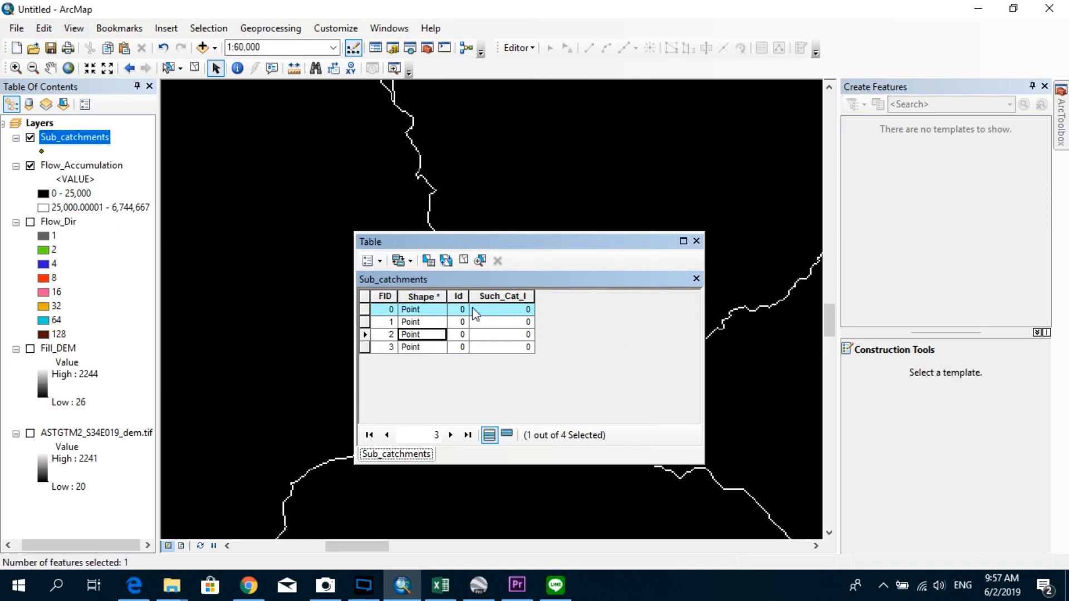
Start an edit session on the Sub_catchments layer, keeping its attribute table in view
click(518, 48)
click(543, 65)
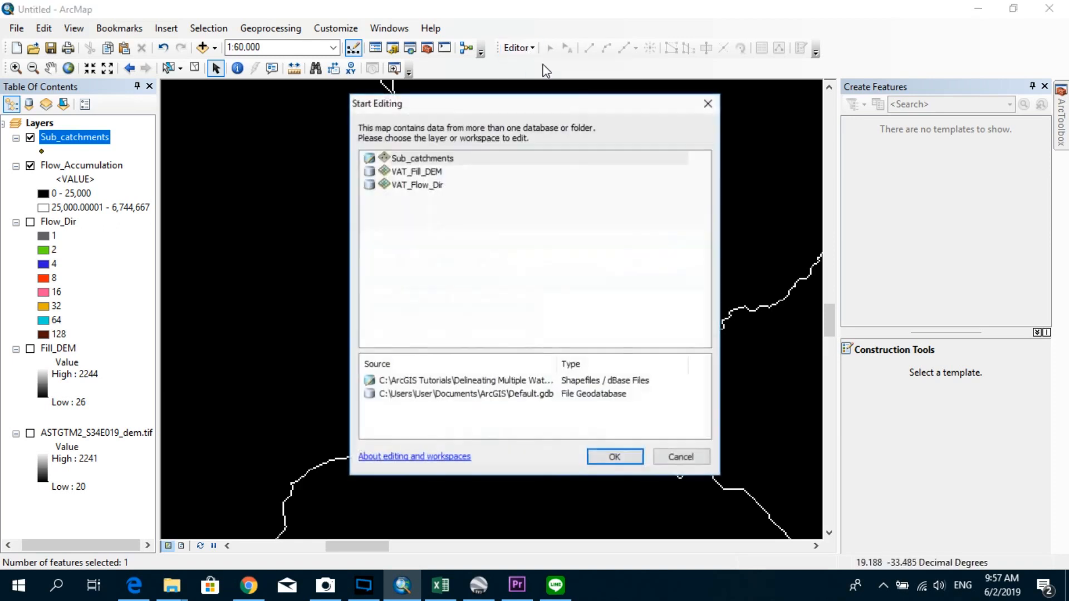
click(446, 160)
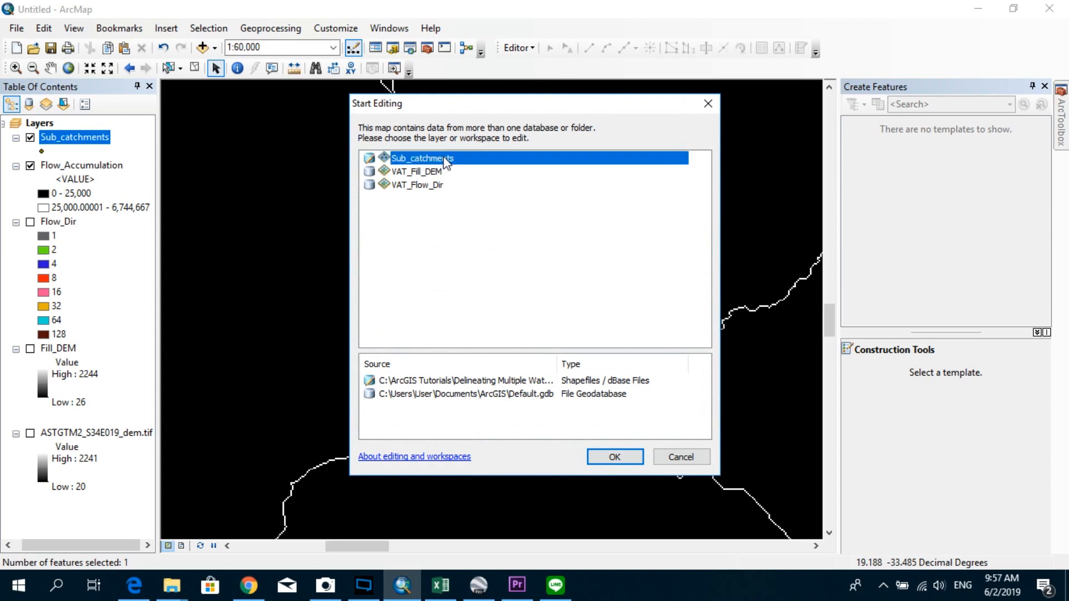
drag(522, 103, 889, 109)
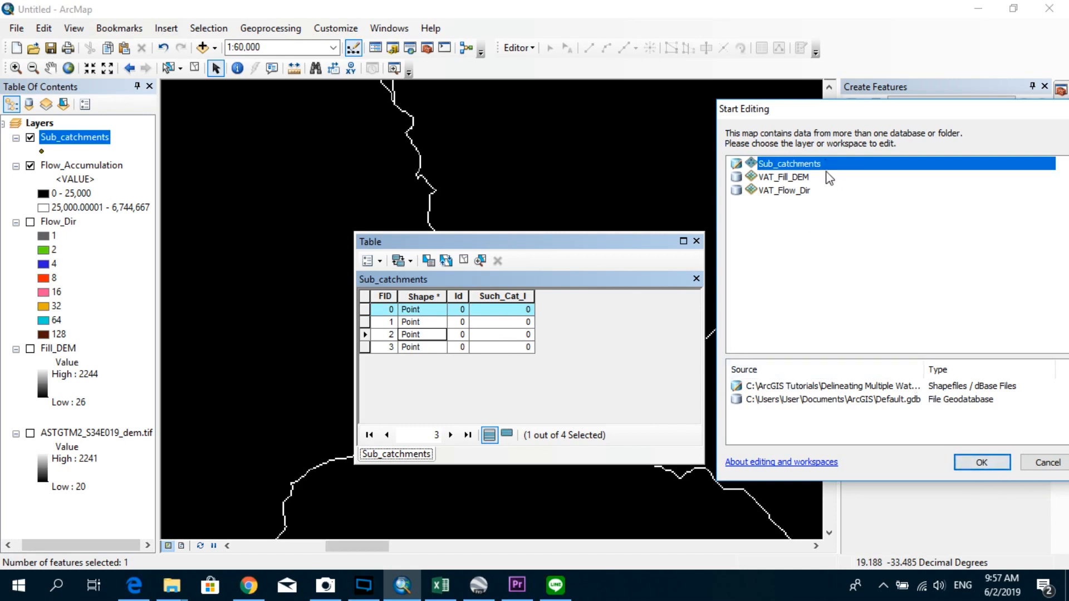
click(981, 462)
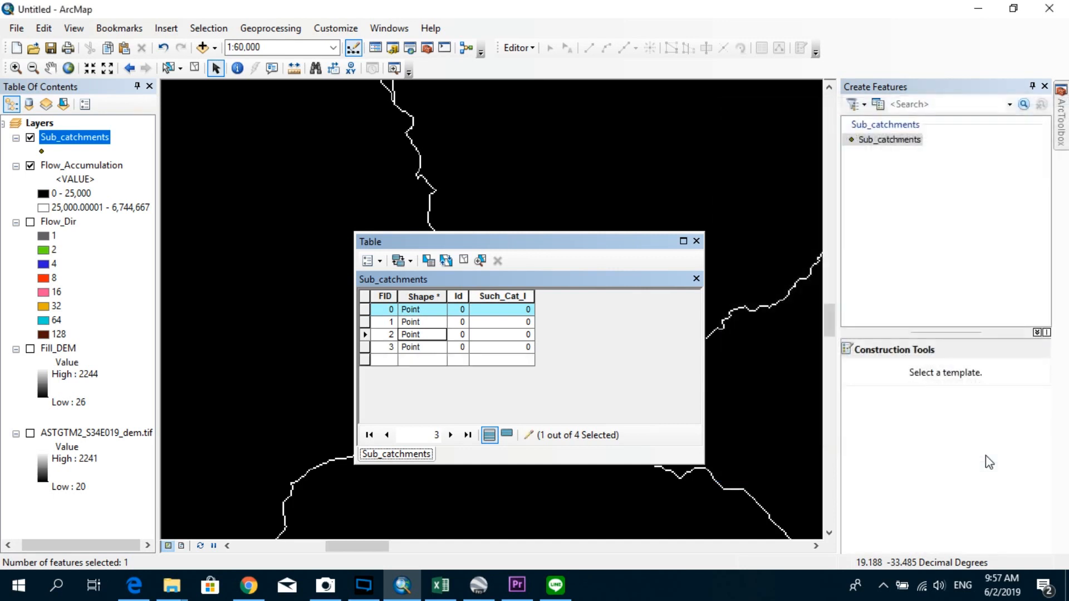
Assign the Such_Cat_I values 1, 2, 3 and 4 to the points with FID 0, 1, 2 and 3 respectively
click(526, 309)
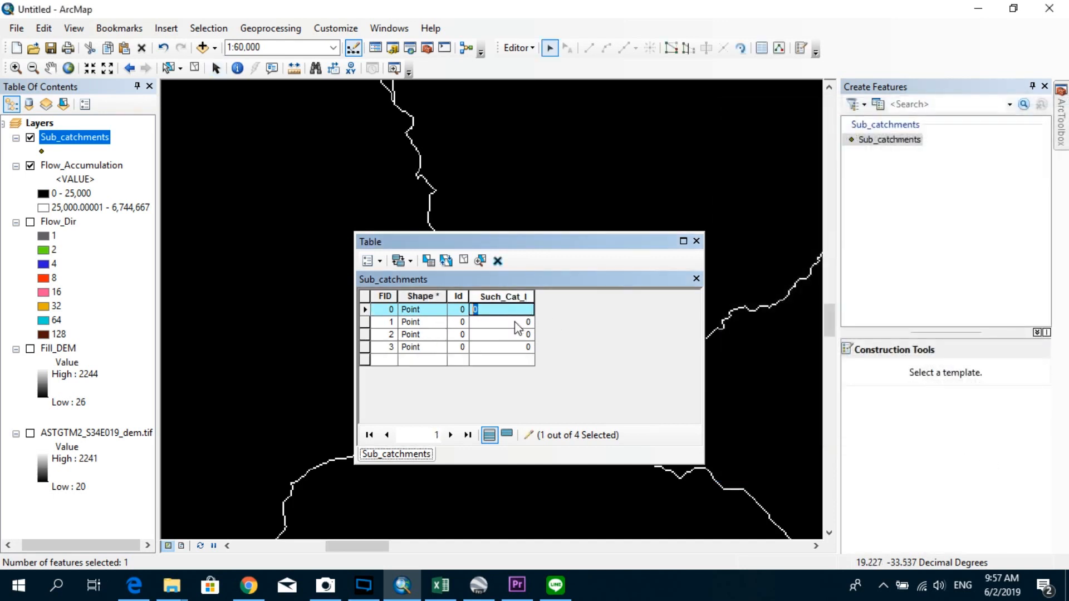
text(1)
key(Return)
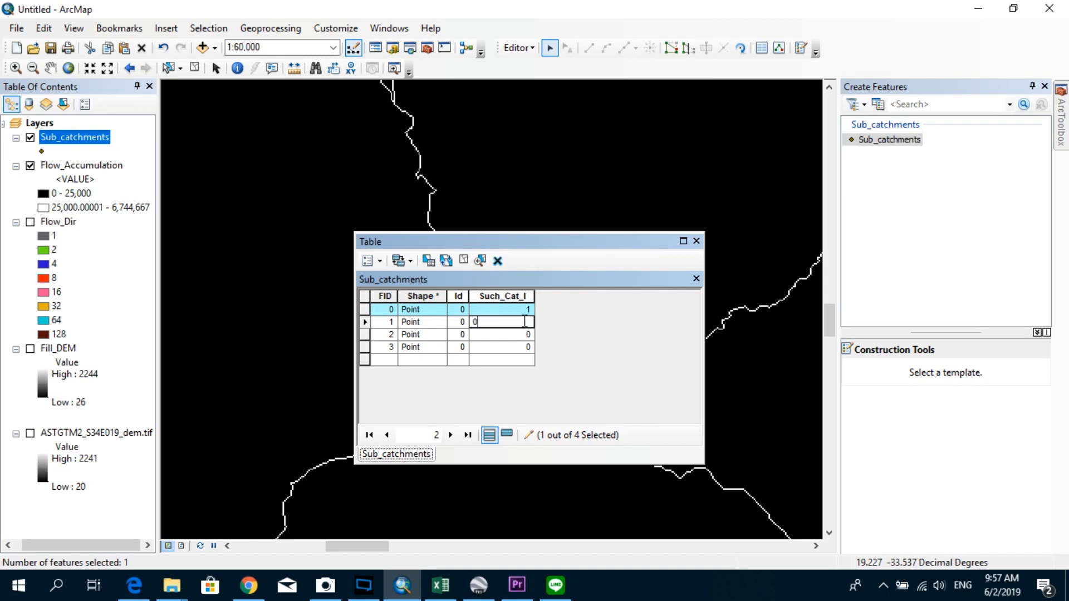
text(2)
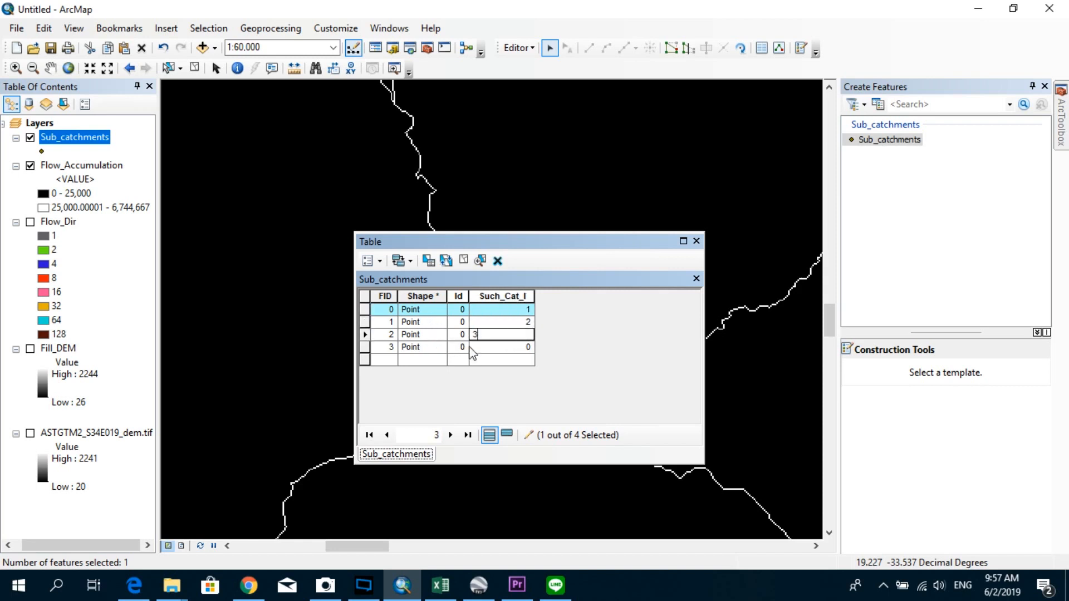
text(3)
key(Return)
text(4)
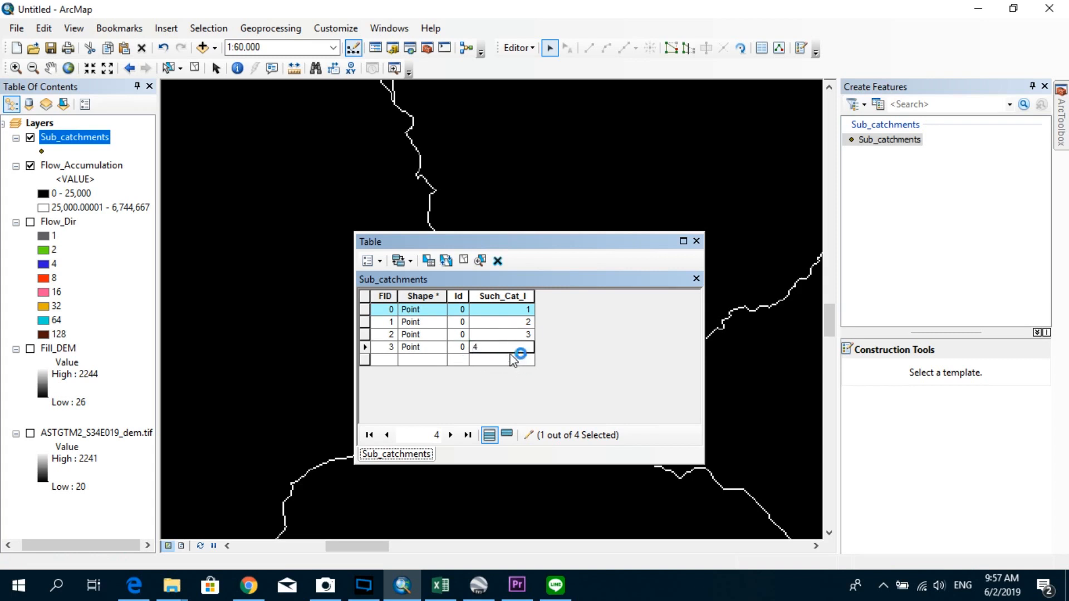
key(Return)
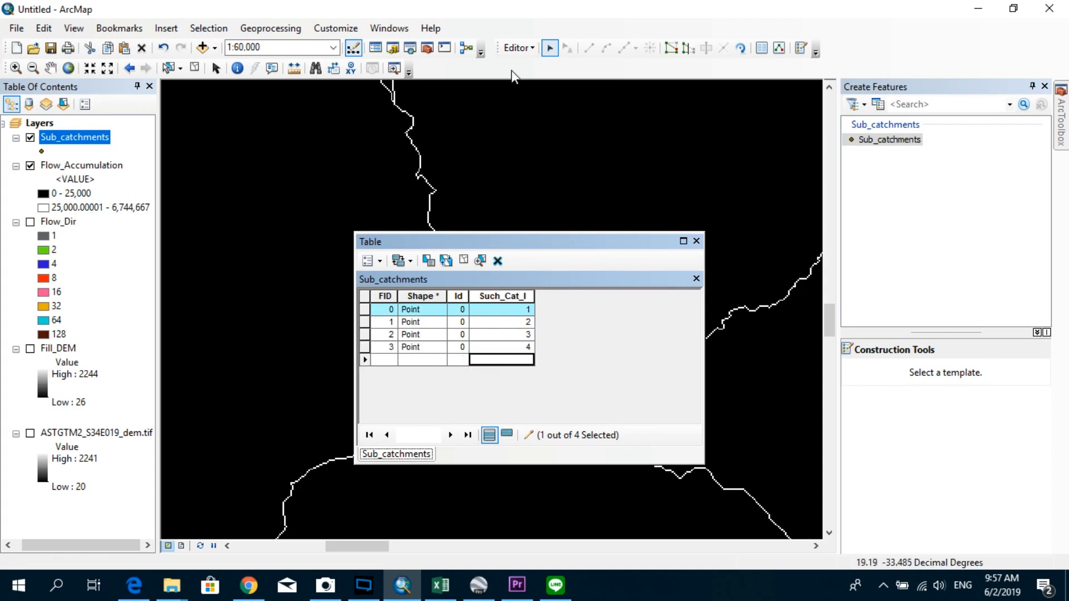
End the edit session on Sub_catchments and save the new Such_Cat_I values
click(519, 49)
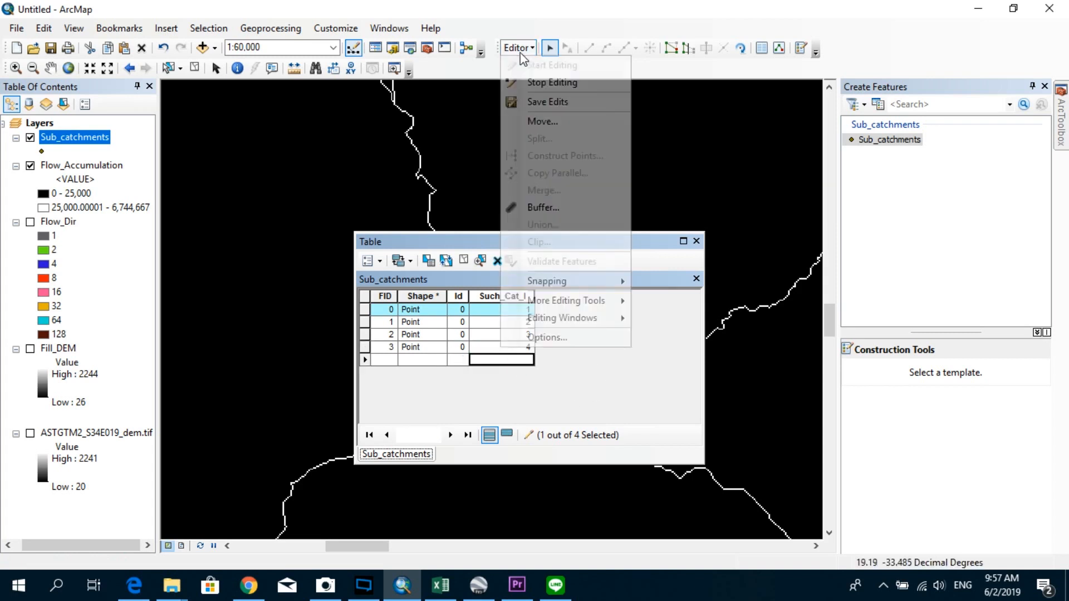
click(564, 83)
click(477, 337)
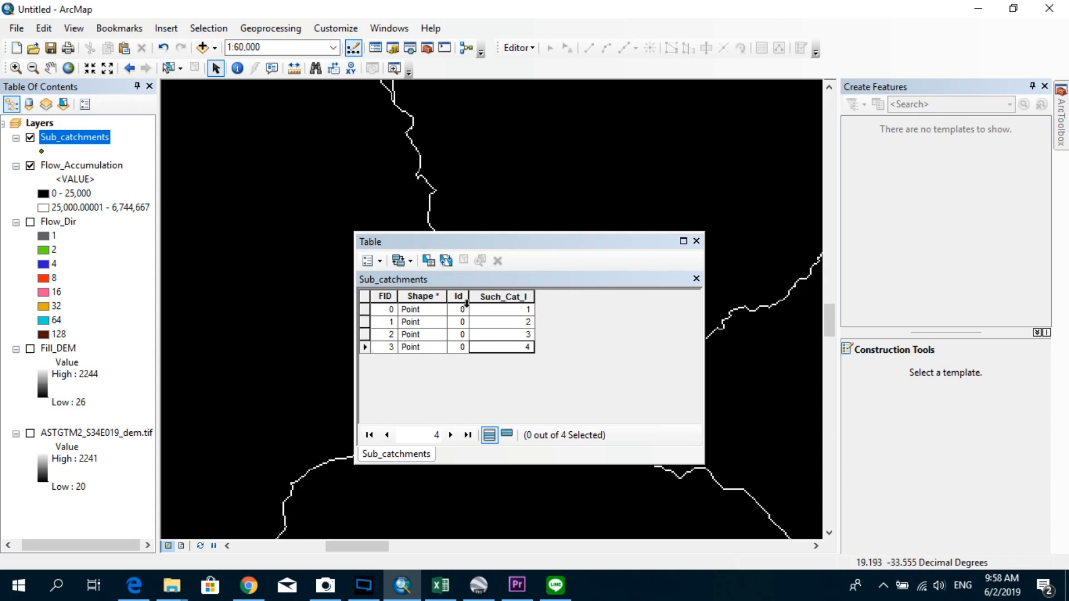
Check the Such_Cat_I values of the first two point records, and close the Sub_catchments attribute table
click(365, 309)
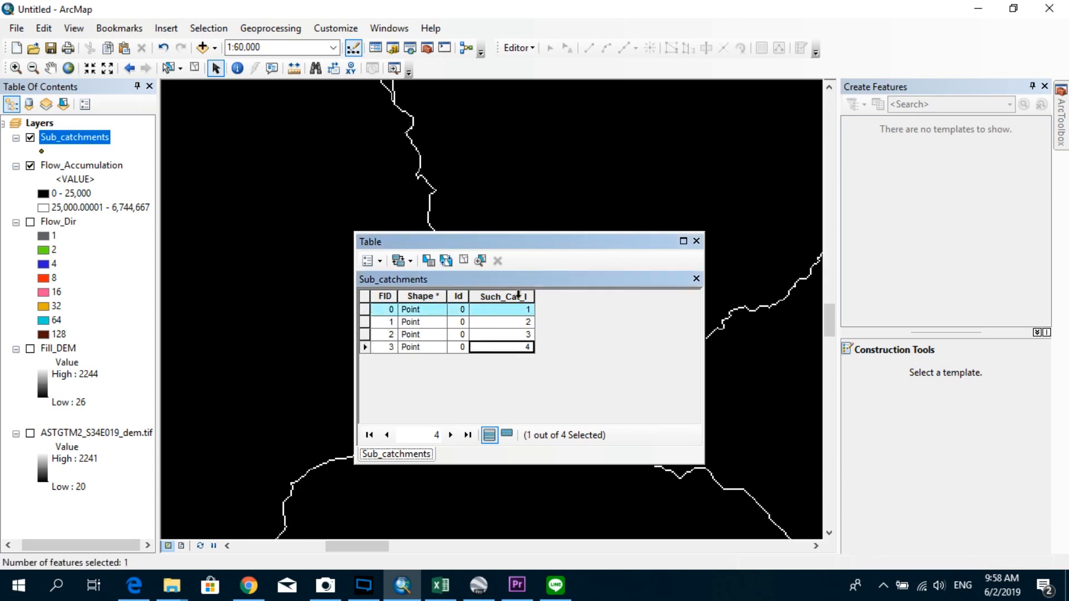
click(365, 322)
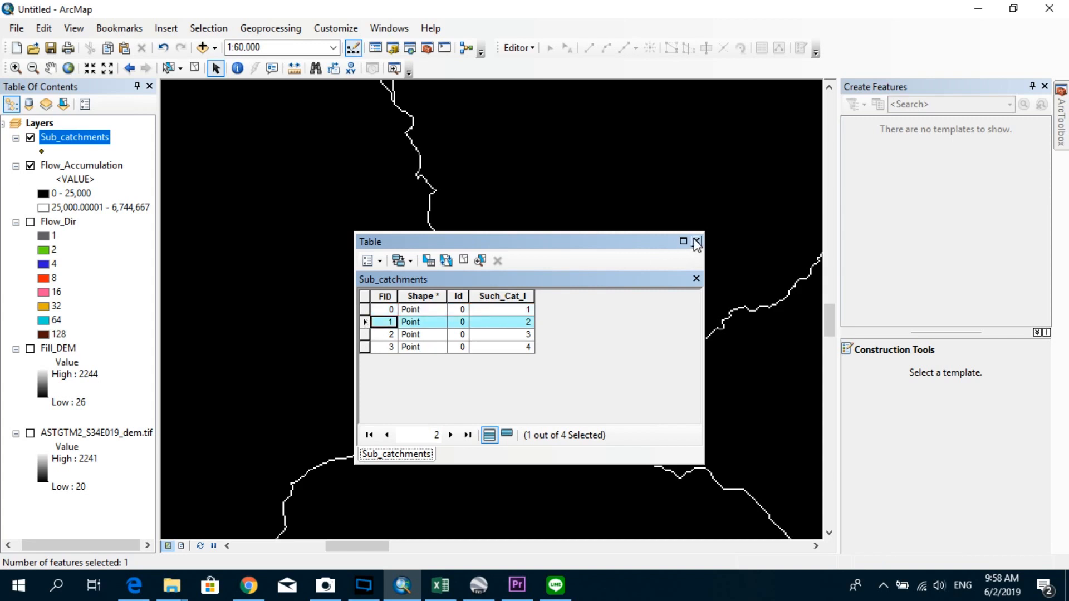
click(696, 242)
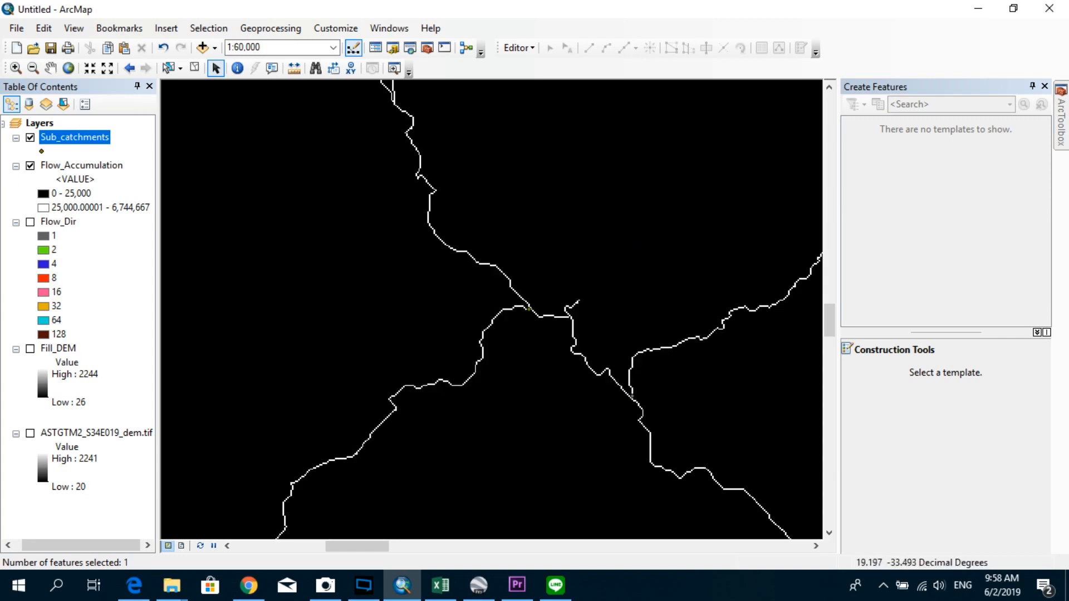
Open the Watershed tool from the Spatial Analyst Hydrology toolset and place its dialog clear of the layer list
click(427, 50)
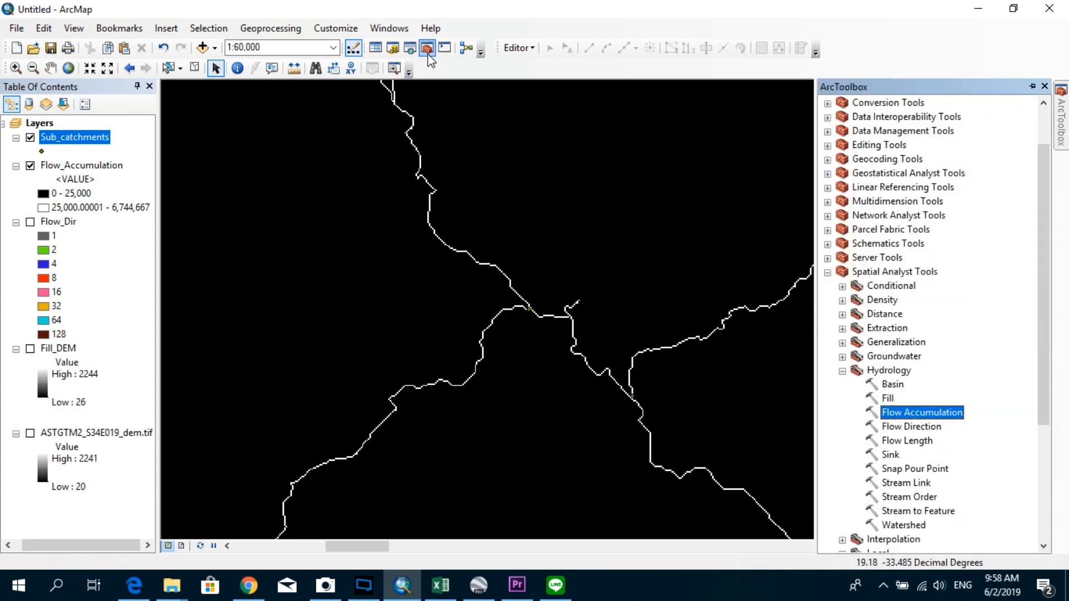
scroll(985, 457, down, 3)
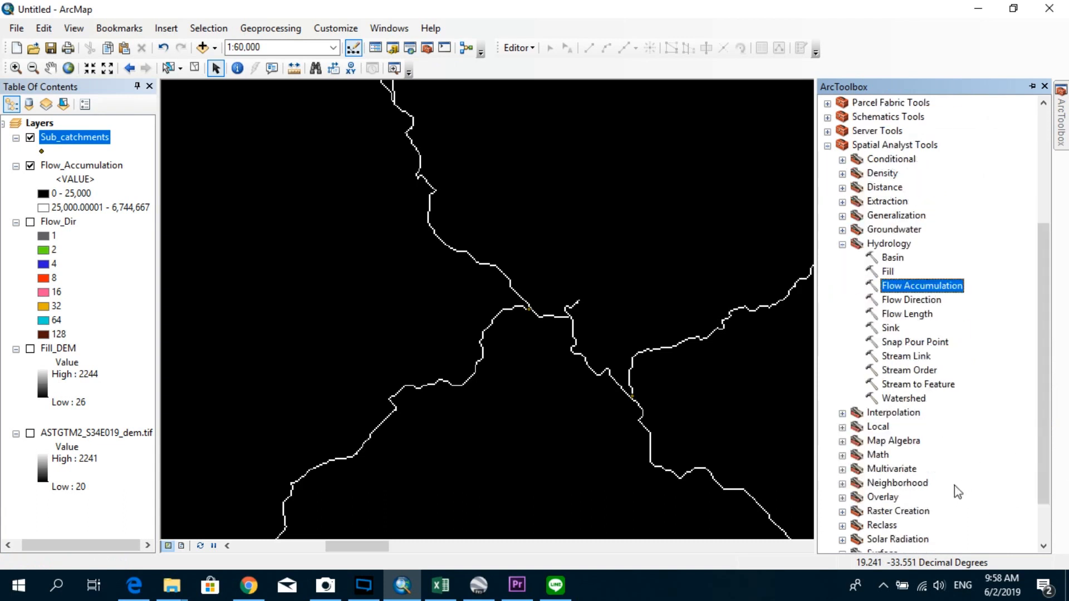
click(904, 399)
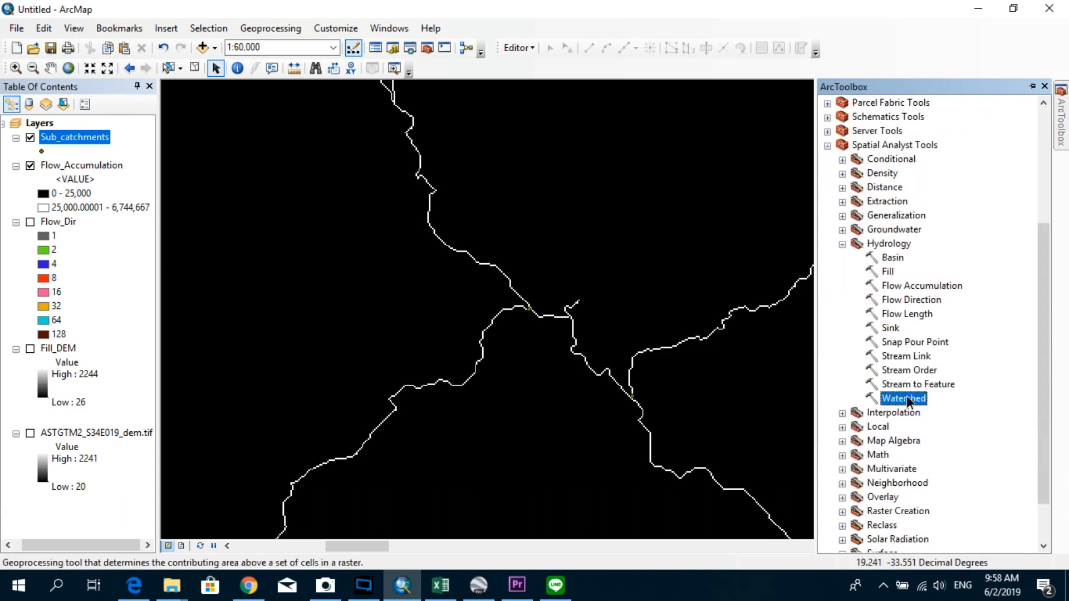
double_click(905, 399)
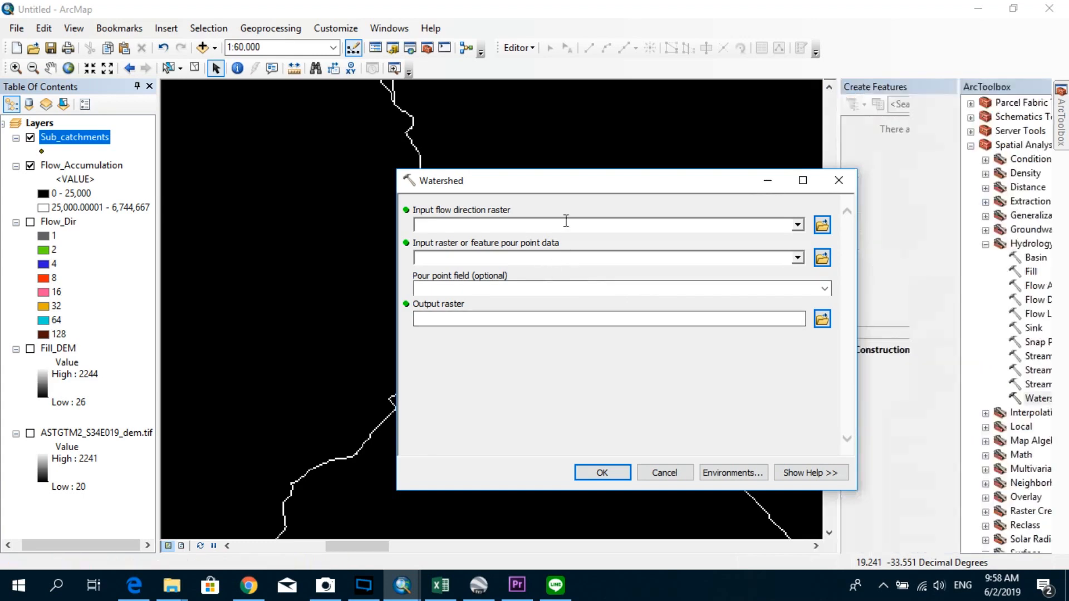
drag(570, 182, 478, 151)
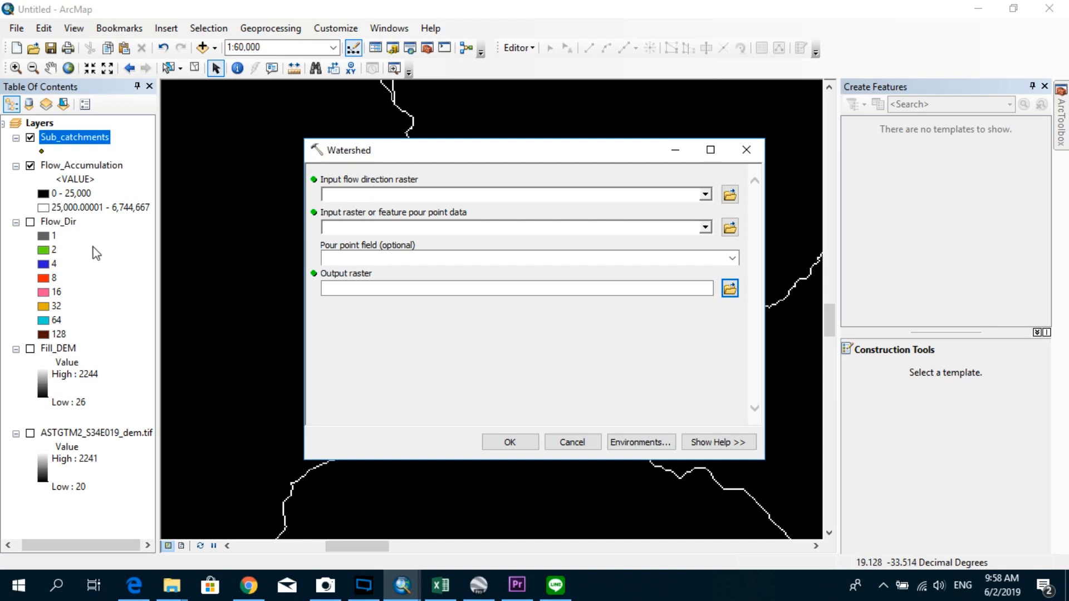
Assign Flow_Dir as the Watershed tool's flow direction raster and Sub_catchments as its pour point data
click(65, 222)
drag(65, 228, 380, 191)
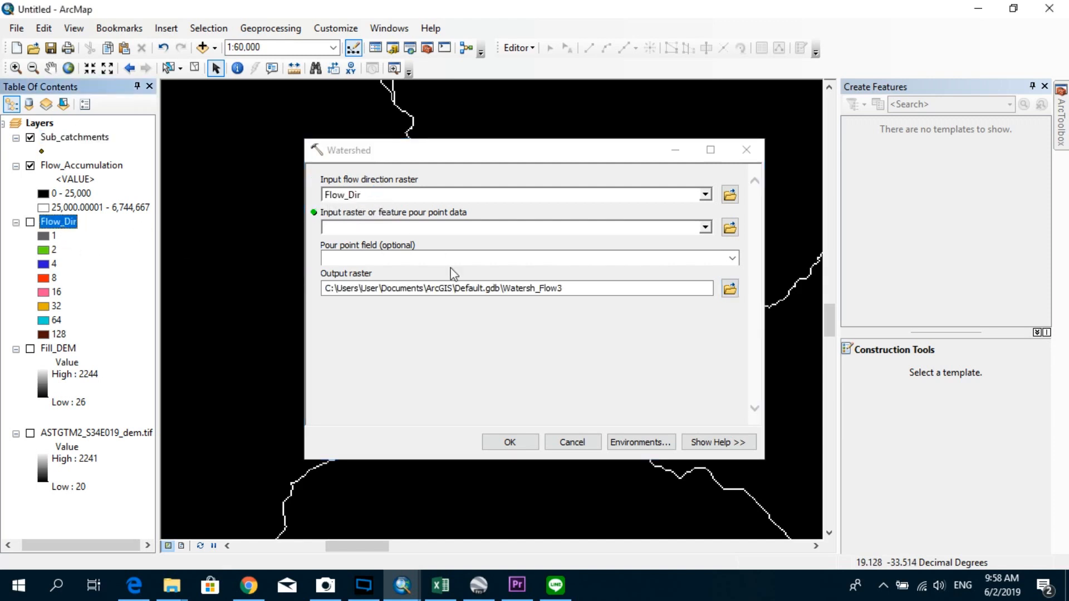
click(378, 226)
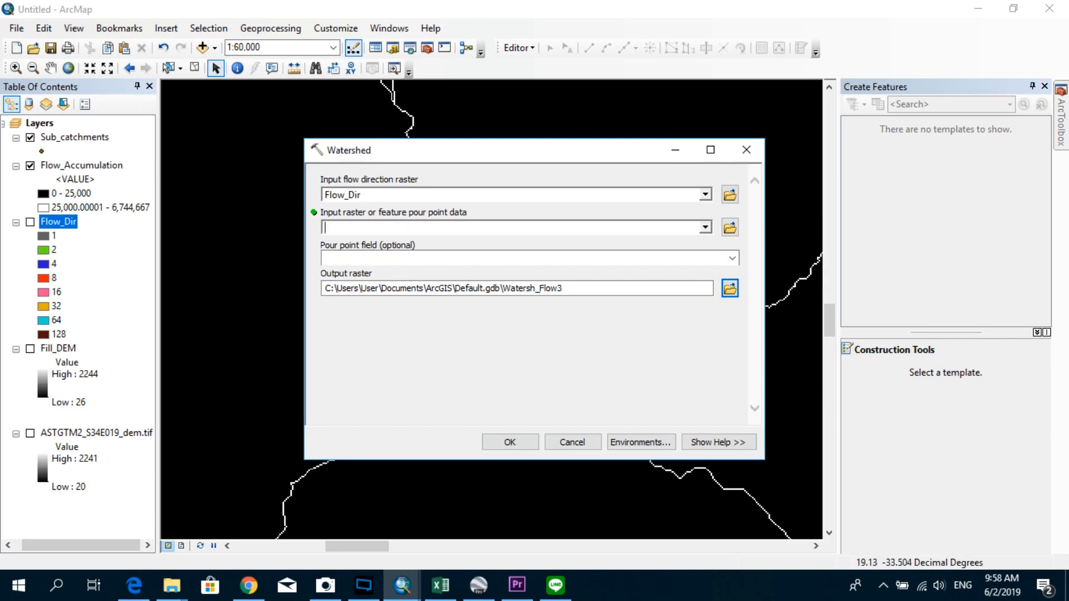
click(80, 139)
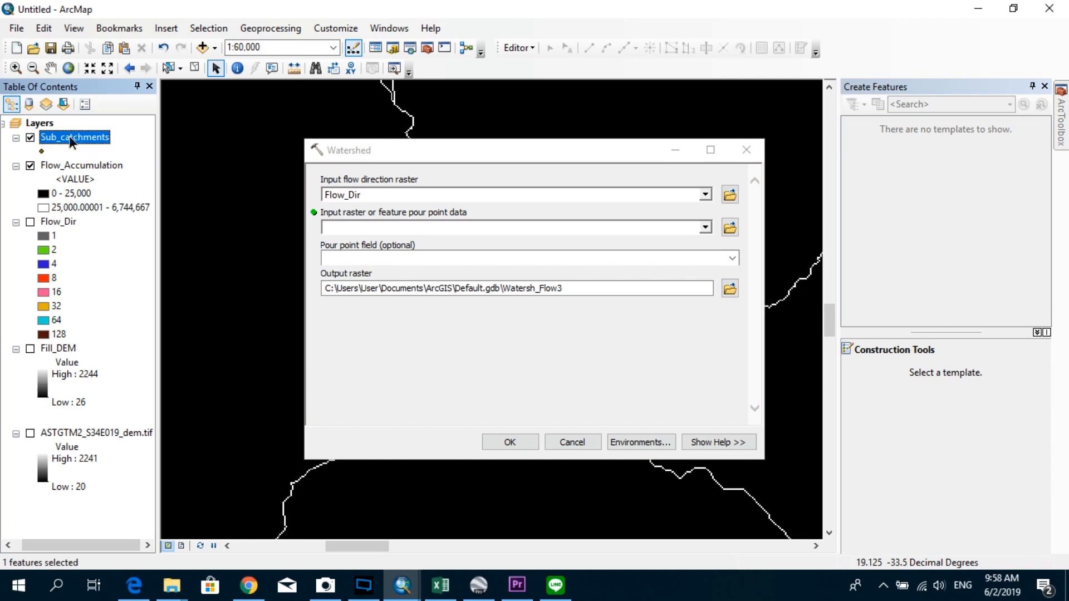
drag(71, 142, 385, 228)
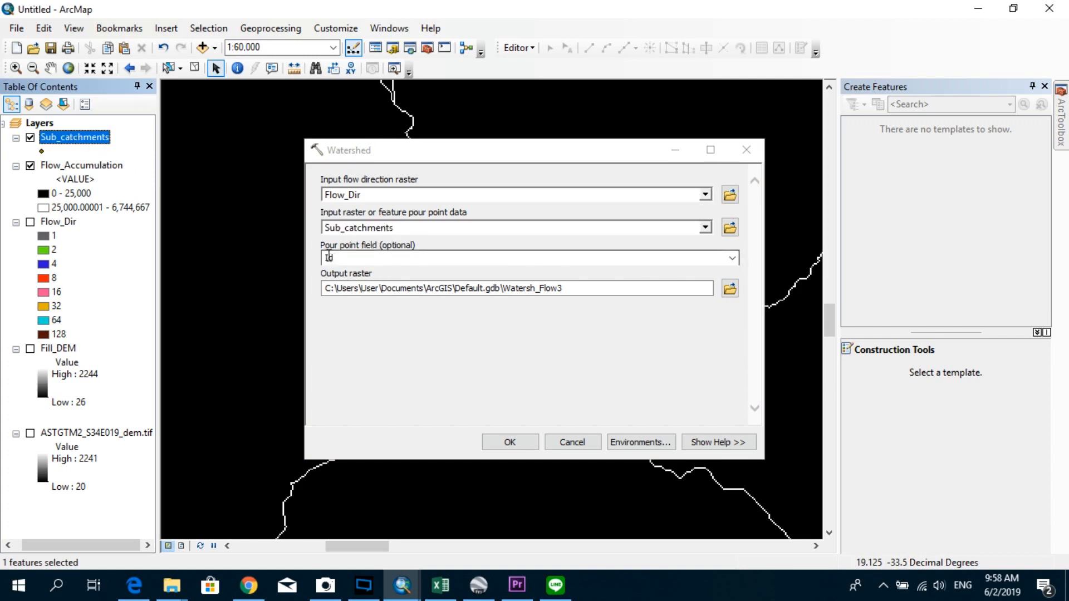
Set the Watershed tool's pour point field to Such_Cat_I
click(732, 257)
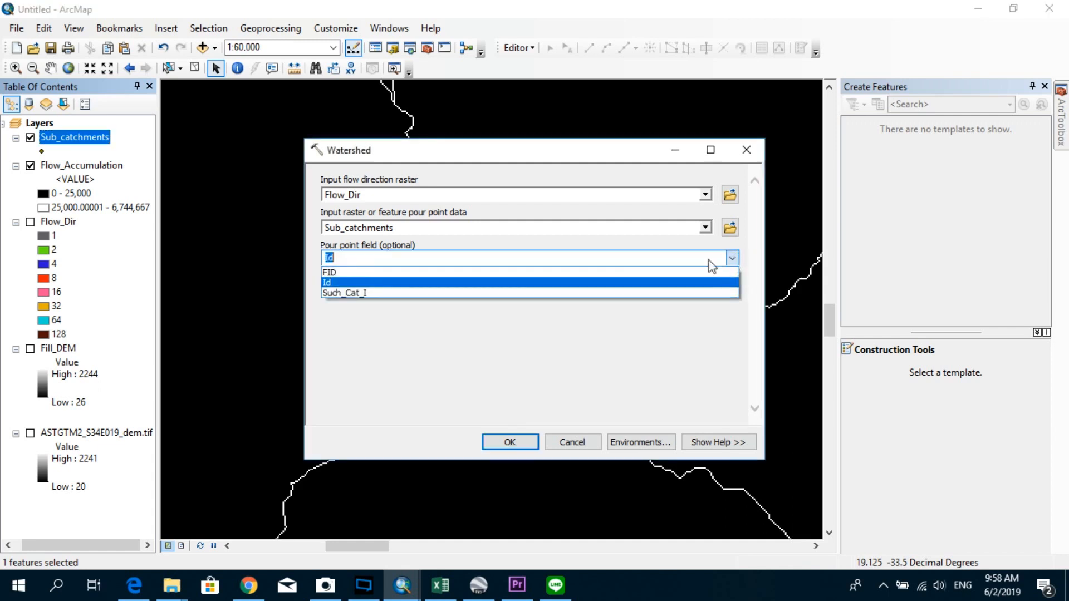
click(382, 294)
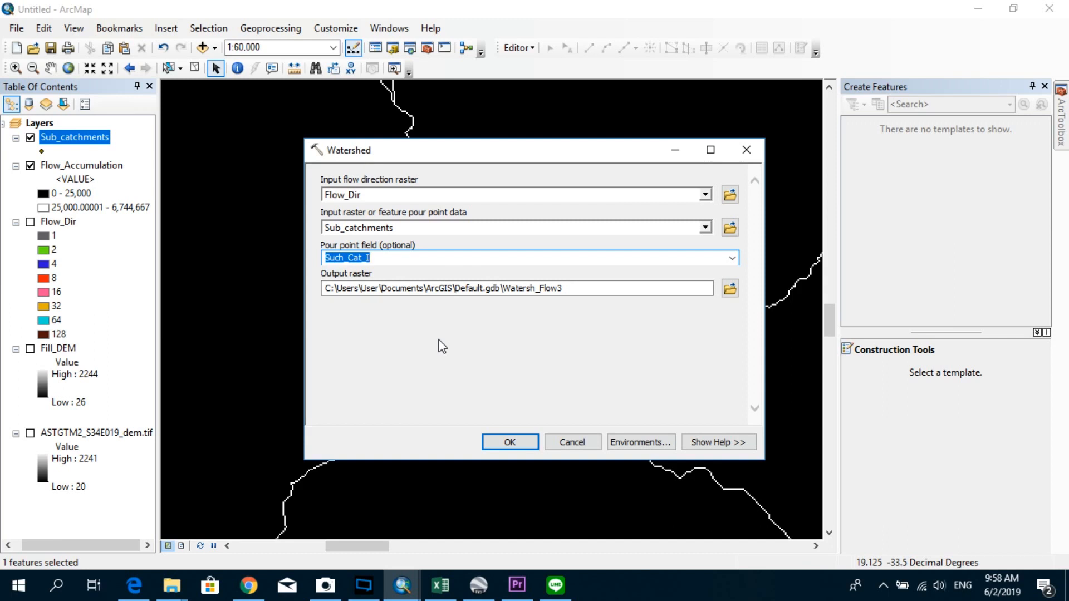
click(549, 288)
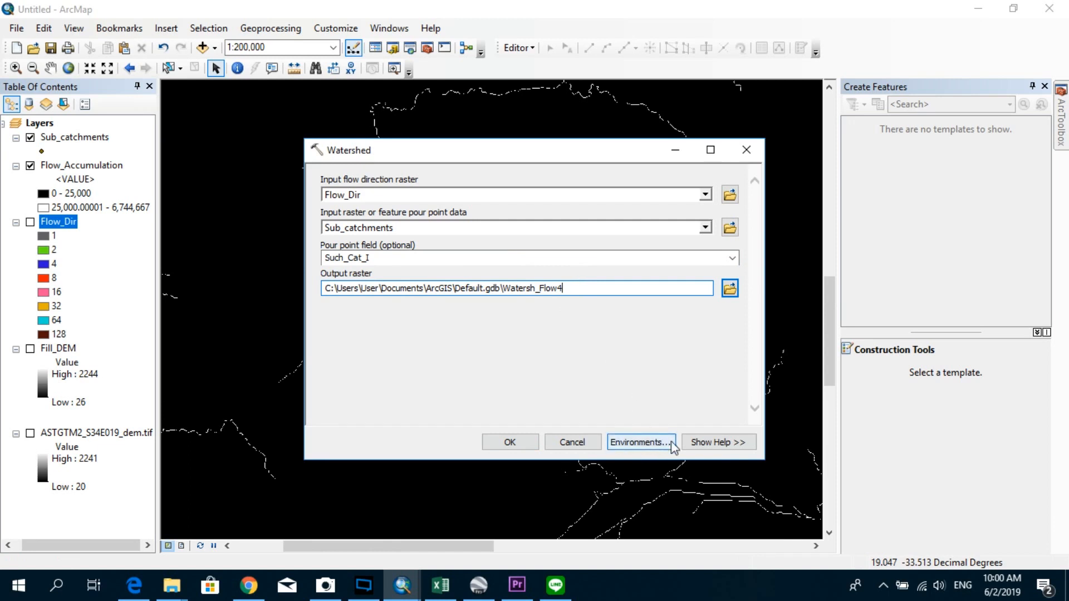
Set the Watershed tool's processing extent environment to Same as layer Flow_Dir
click(653, 443)
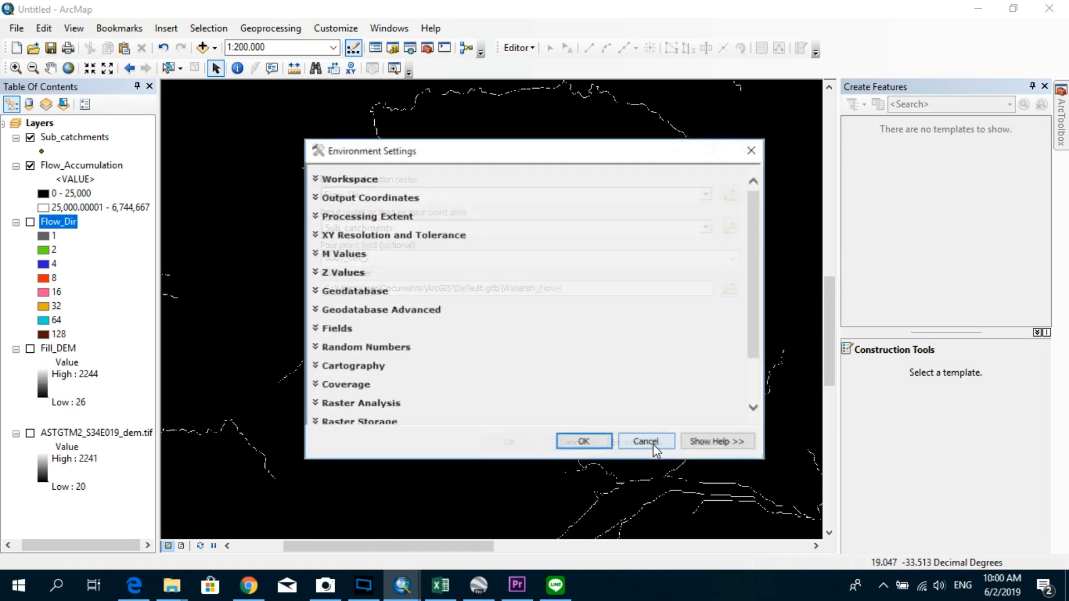
click(383, 219)
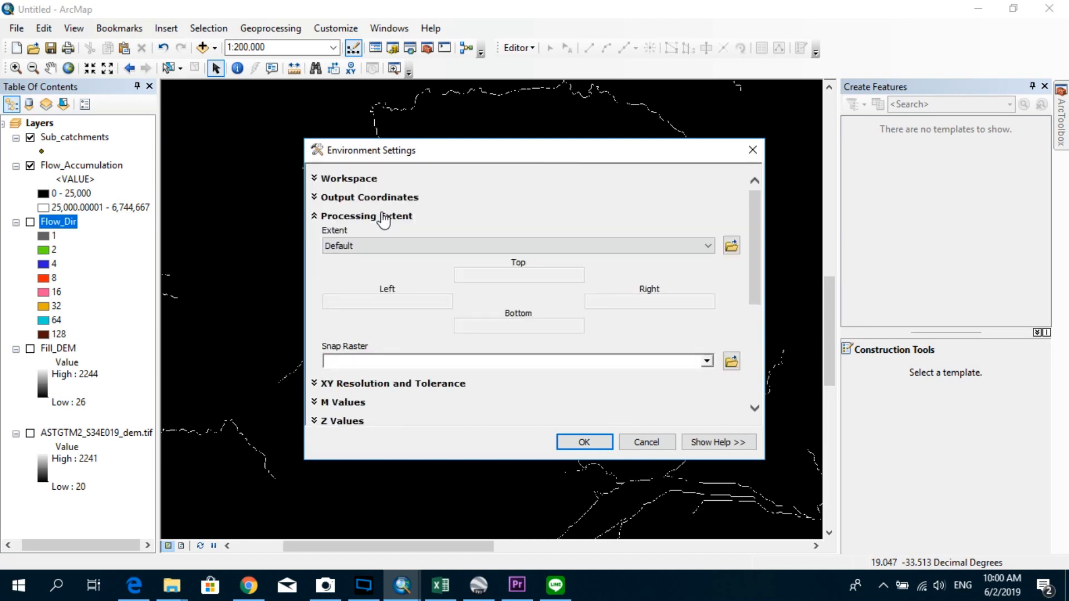
click(402, 247)
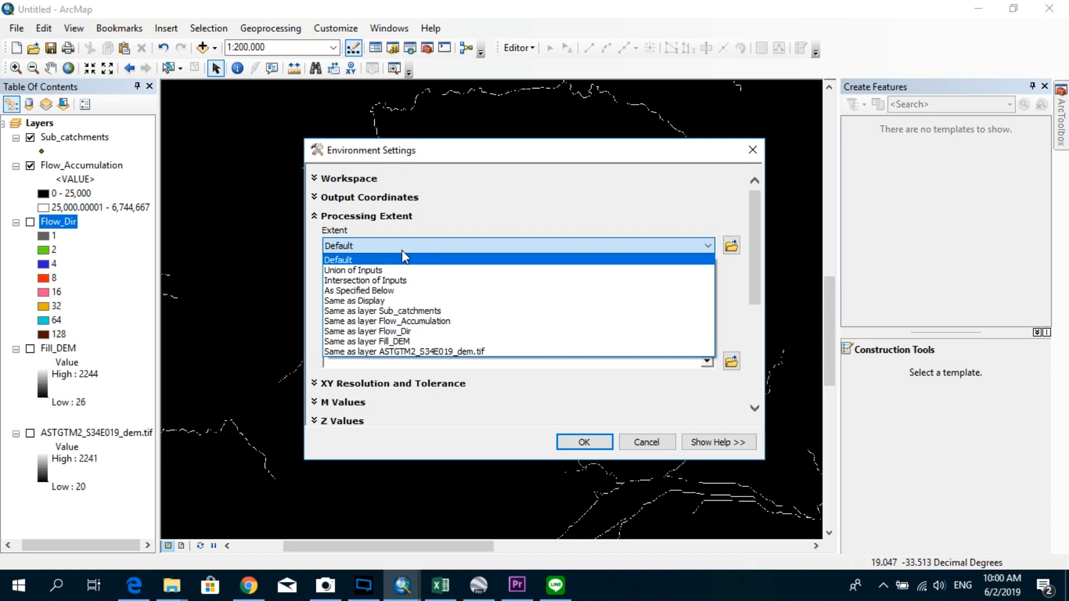
click(387, 332)
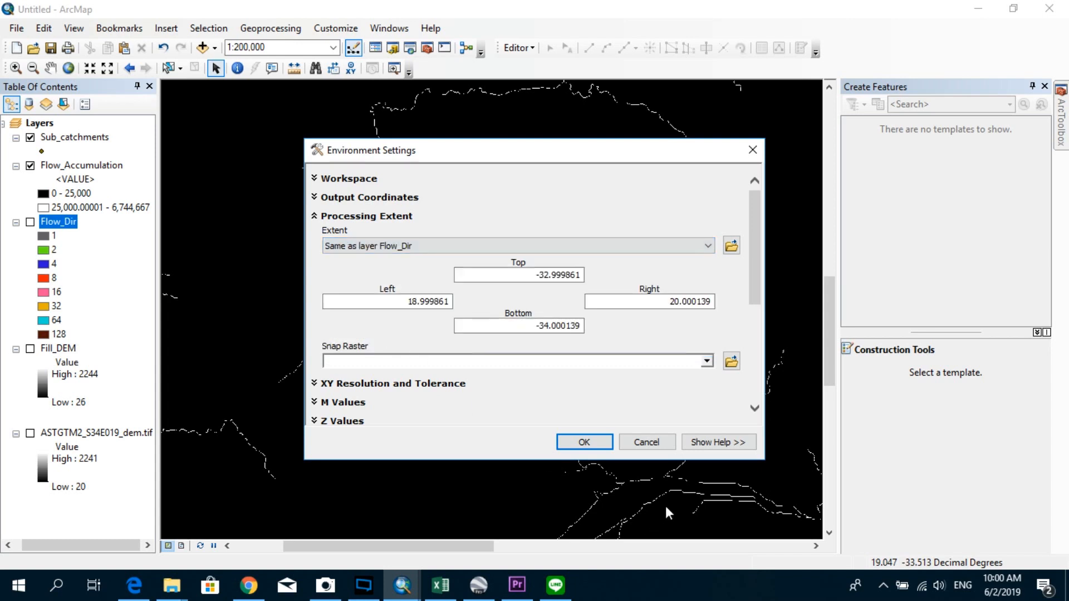
click(583, 442)
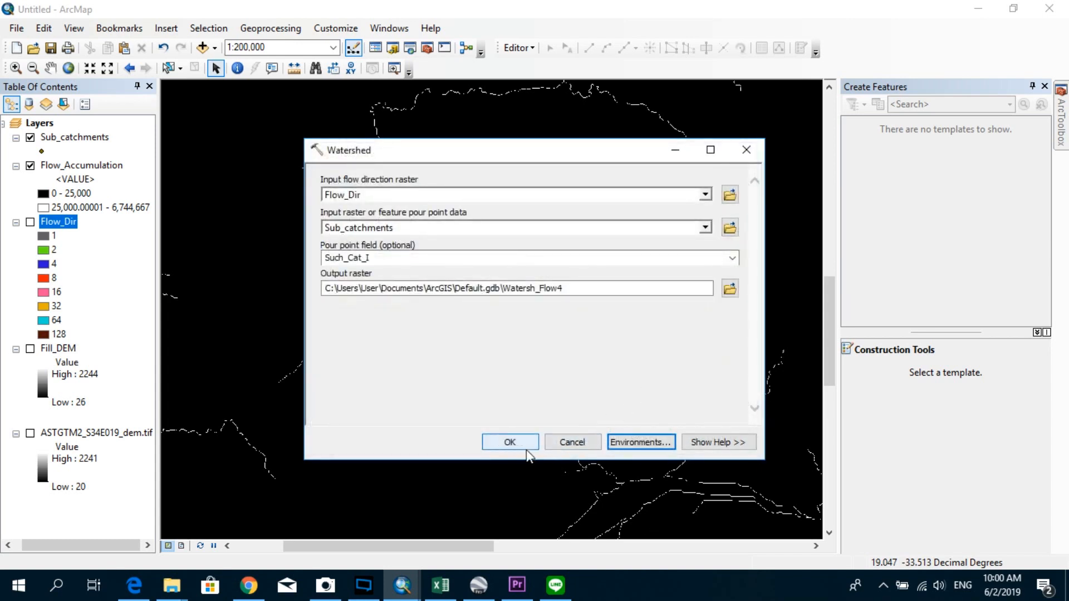
Run the Watershed tool to delineate a watershed for each Sub_catchments outlet point
click(510, 442)
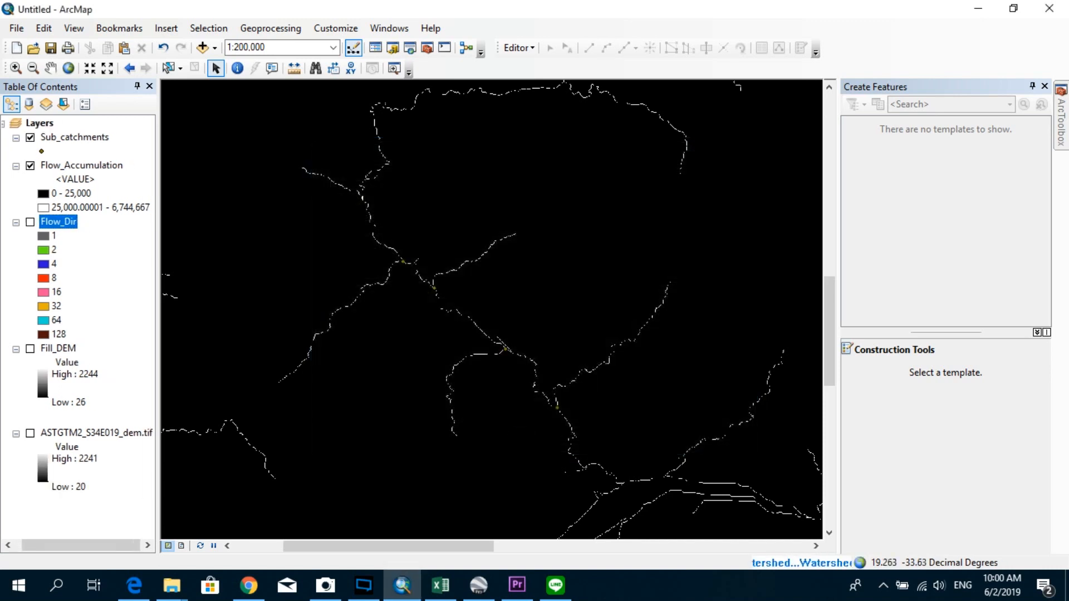
scroll(479, 296, down, 1)
scroll(478, 295, down, 1)
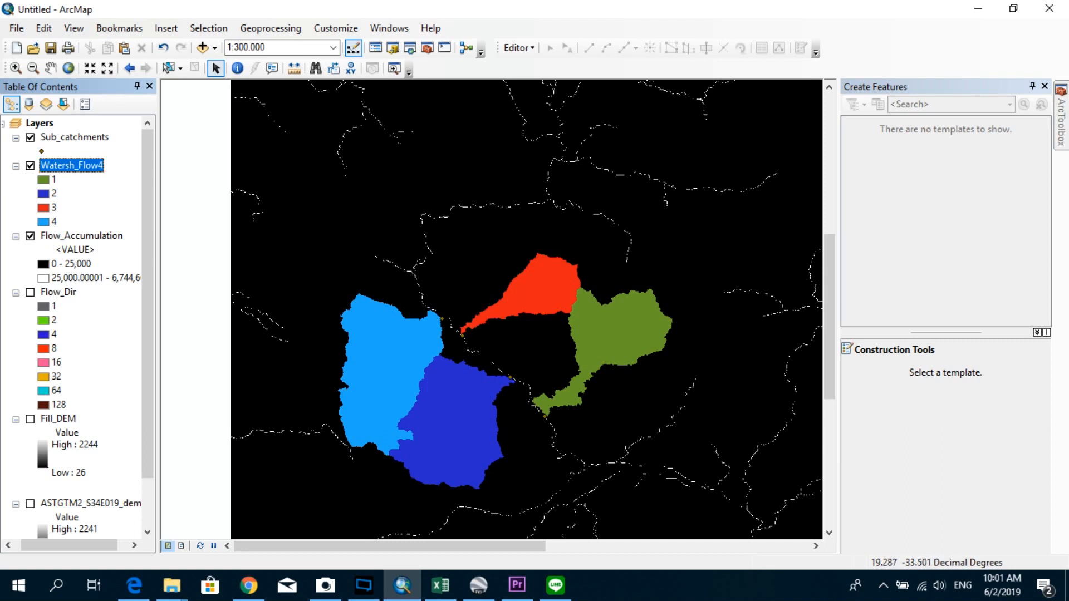
Search the geoprocessing tools for "raster to polygon" and open the Raster to Polygon conversion tool
click(408, 49)
drag(678, 143, 473, 131)
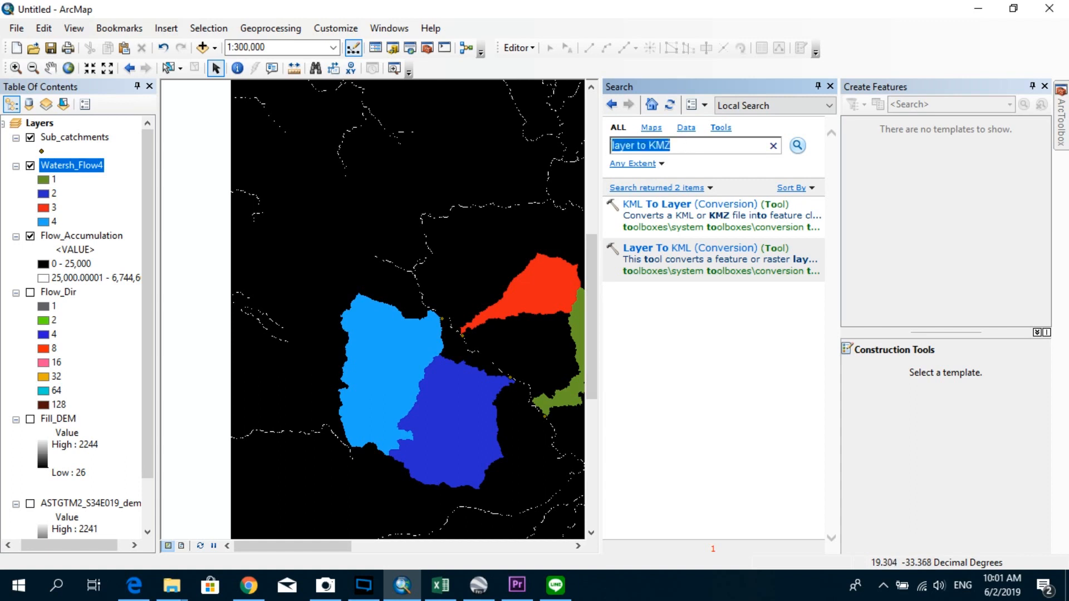
text(rast)
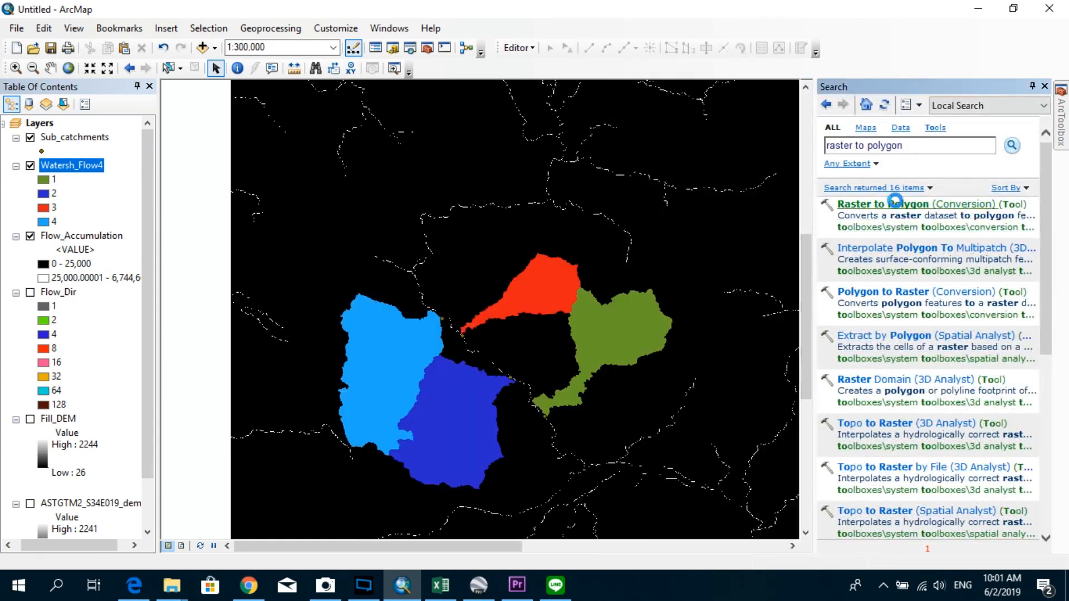
click(897, 208)
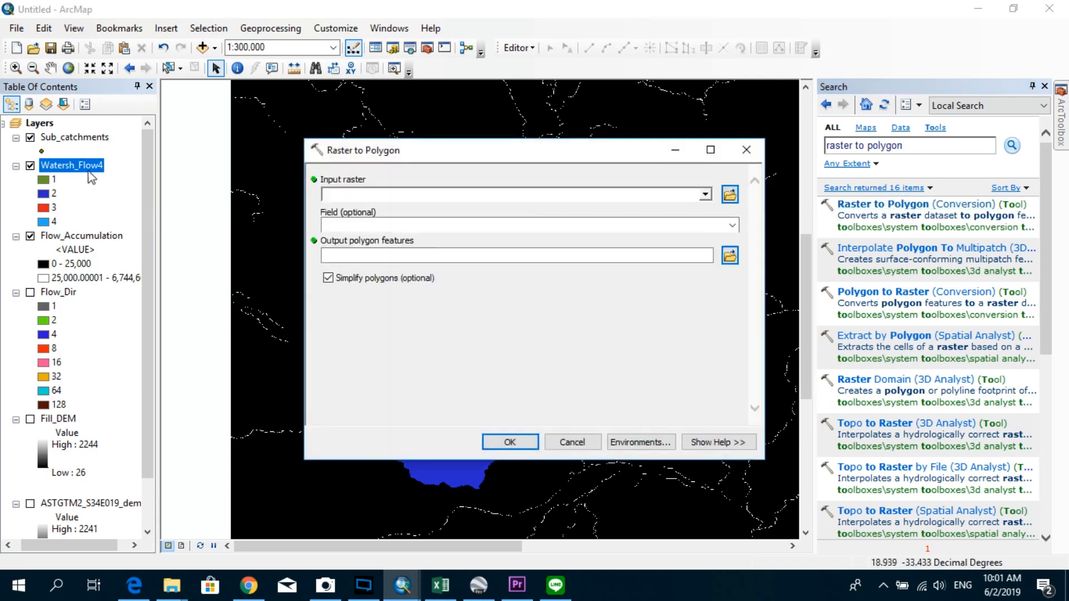
Convert the Watersh_Flow4 raster to polygon features with polygon simplification enabled
drag(71, 170, 367, 188)
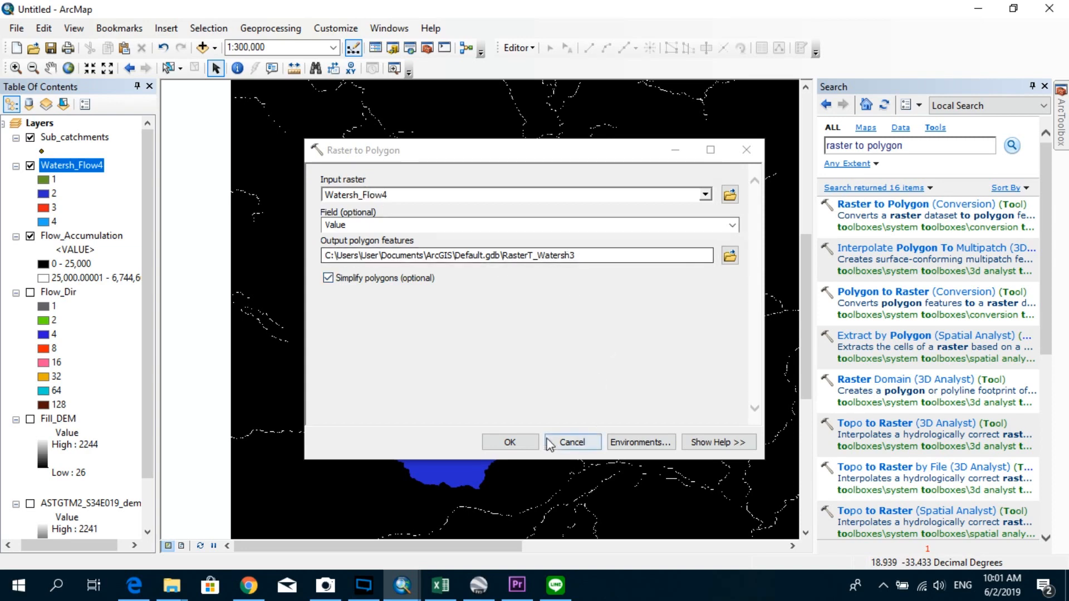
click(331, 284)
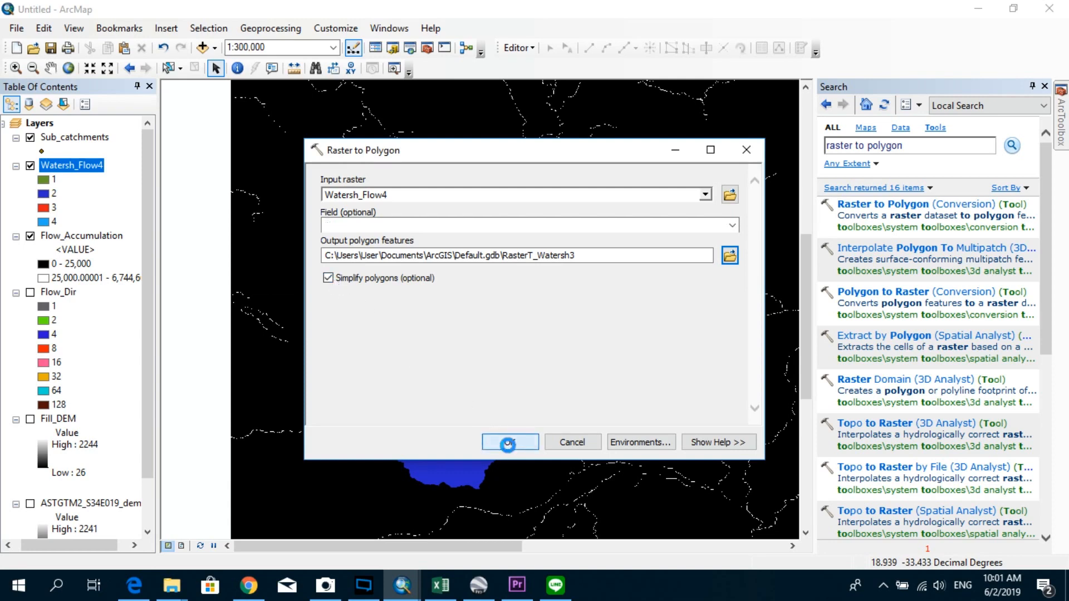
click(507, 441)
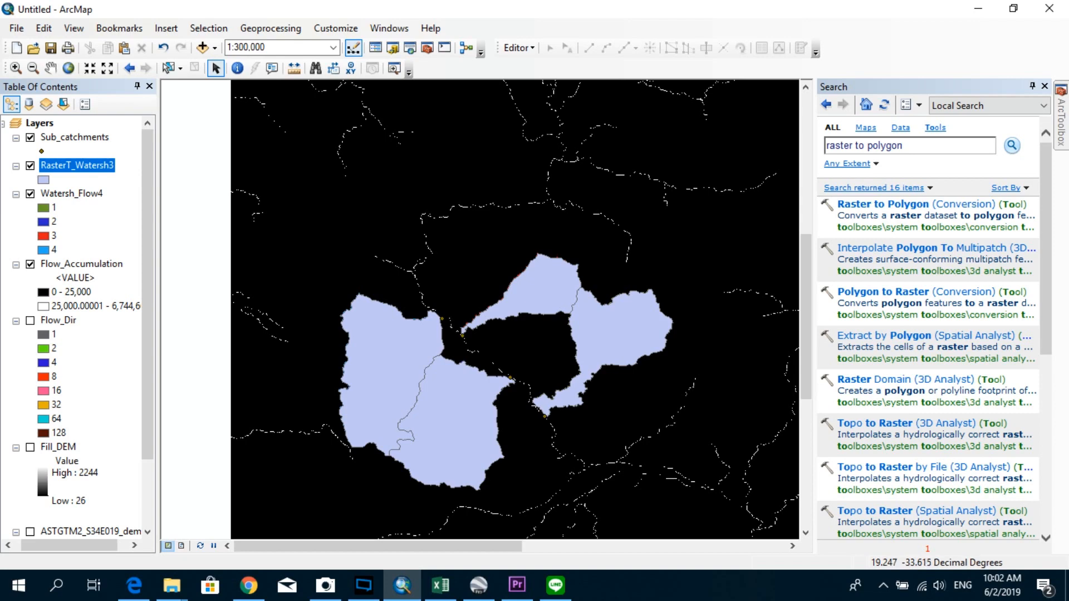
drag(496, 426, 512, 365)
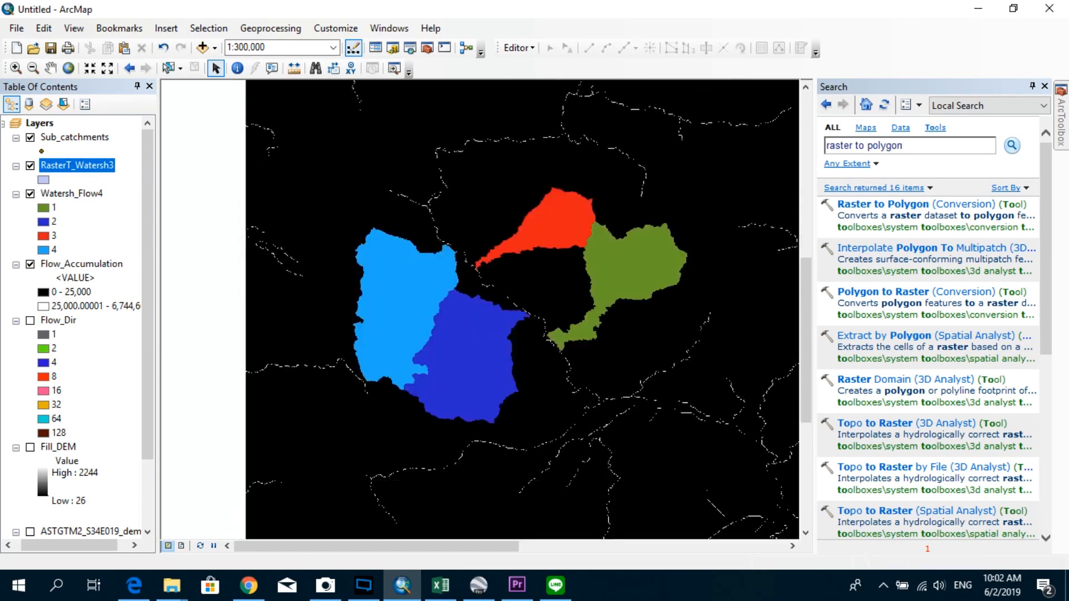